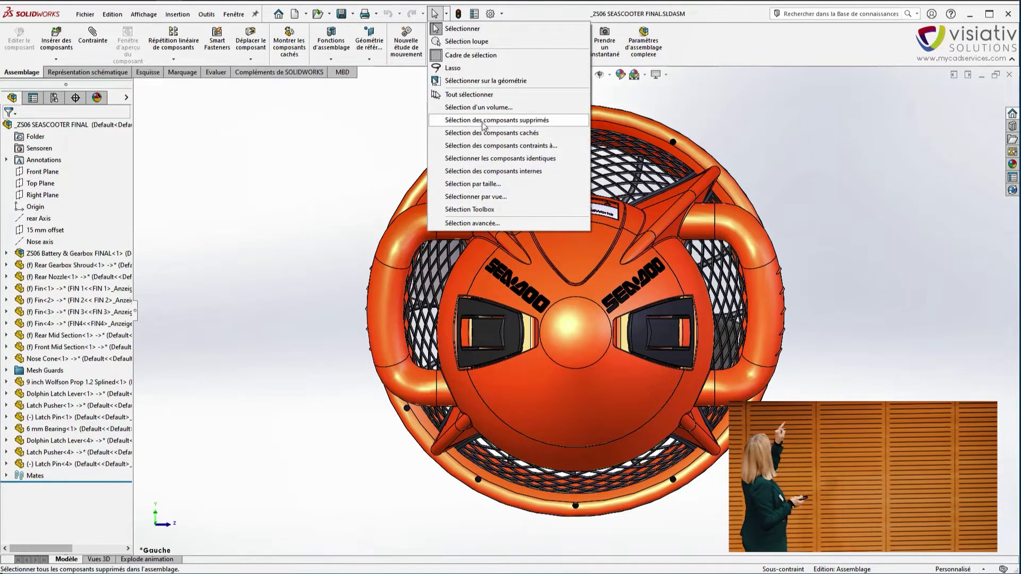
# - Use volume selection around the front of the scooter, extend the box toward the rear ring, and hide the enclosed components
pyautogui.click(476, 108)
pyautogui.moveTo(343, 91); pyautogui.dragTo(823, 540)
pyautogui.moveTo(788, 363); pyautogui.dragTo(750, 328, button='middle')
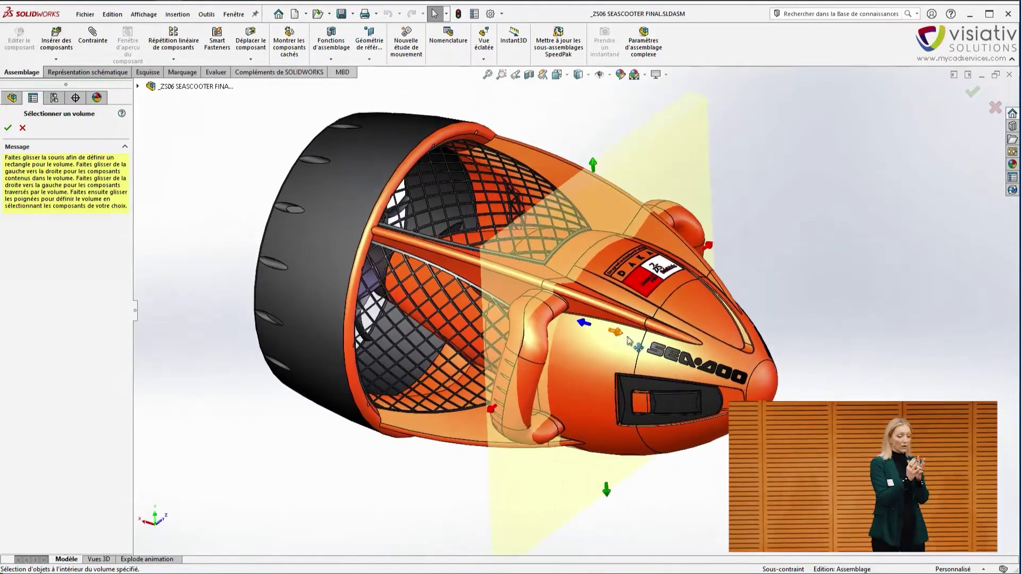
pyautogui.moveTo(615, 332); pyautogui.dragTo(799, 383)
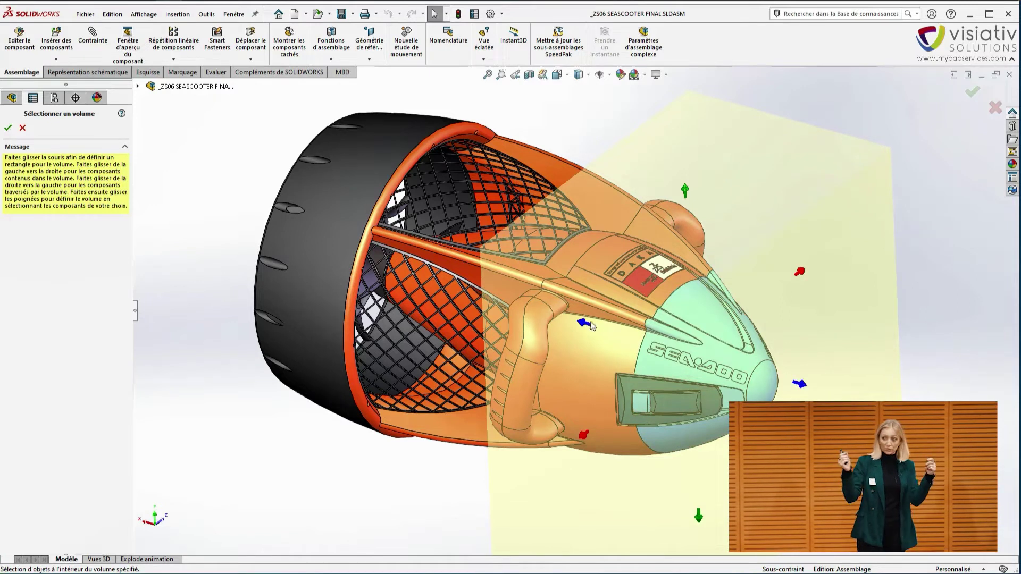
pyautogui.moveTo(584, 324); pyautogui.dragTo(427, 271)
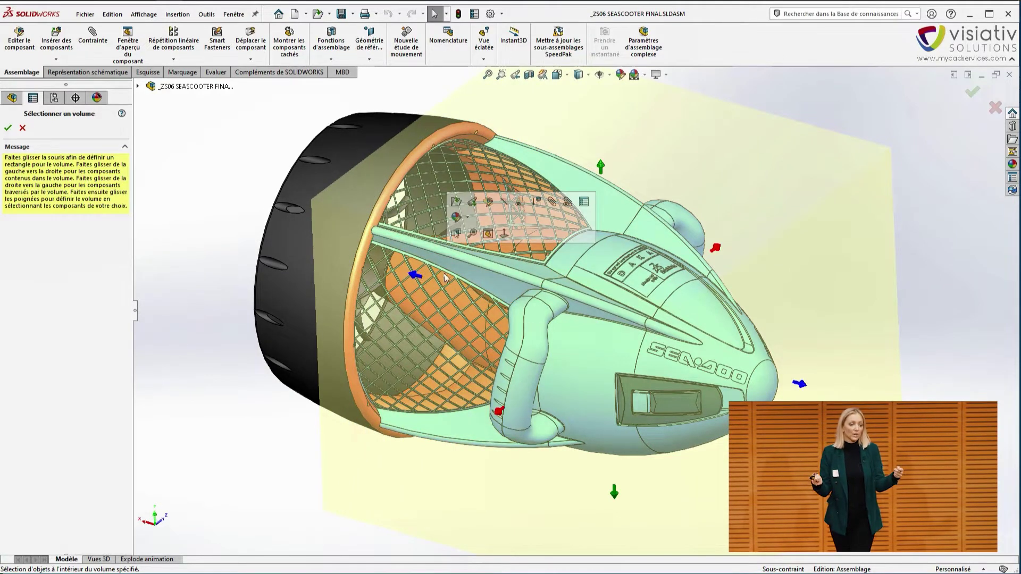
pyautogui.click(504, 202)
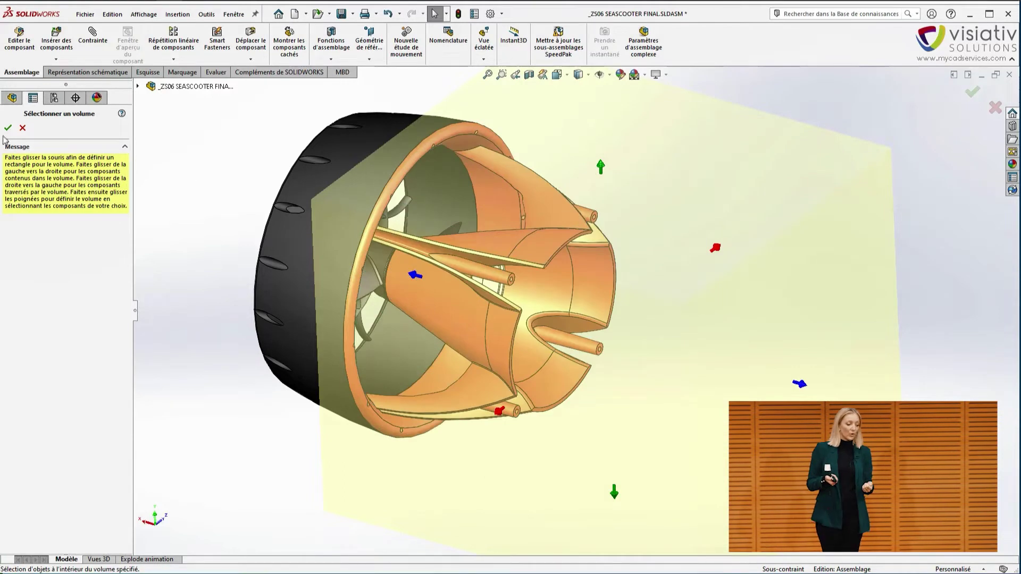
pyautogui.click(8, 128)
pyautogui.moveTo(498, 244)
pyautogui.mouseDown(button='middle')
pyautogui.moveTo(522, 255)
pyautogui.moveTo(518, 243)
pyautogui.mouseUp(button='middle')
pyautogui.click(438, 182)
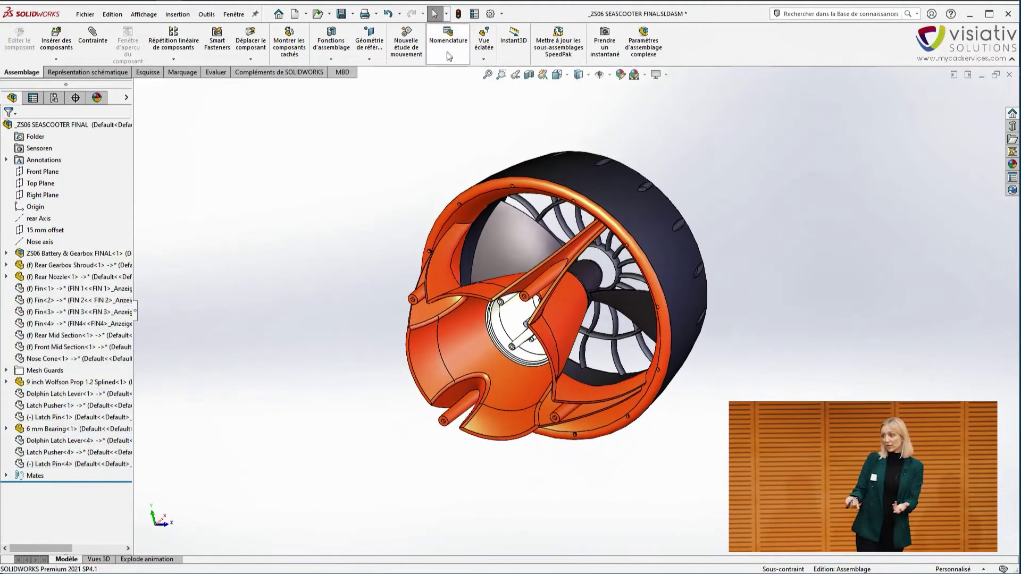
# - Select all hidden components of the assembly, including the mesh guards, and show them again
pyautogui.click(446, 15)
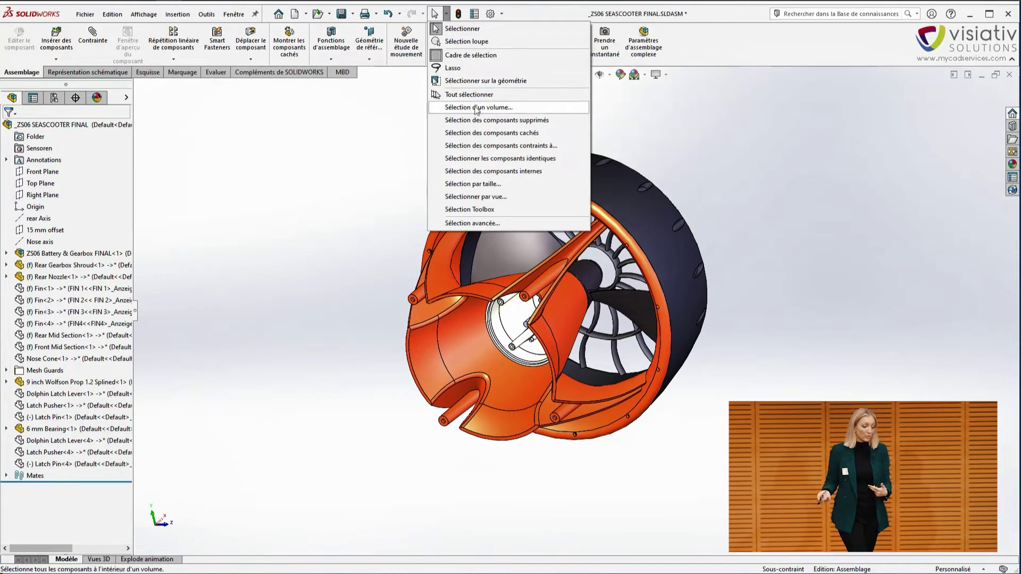
pyautogui.click(519, 133)
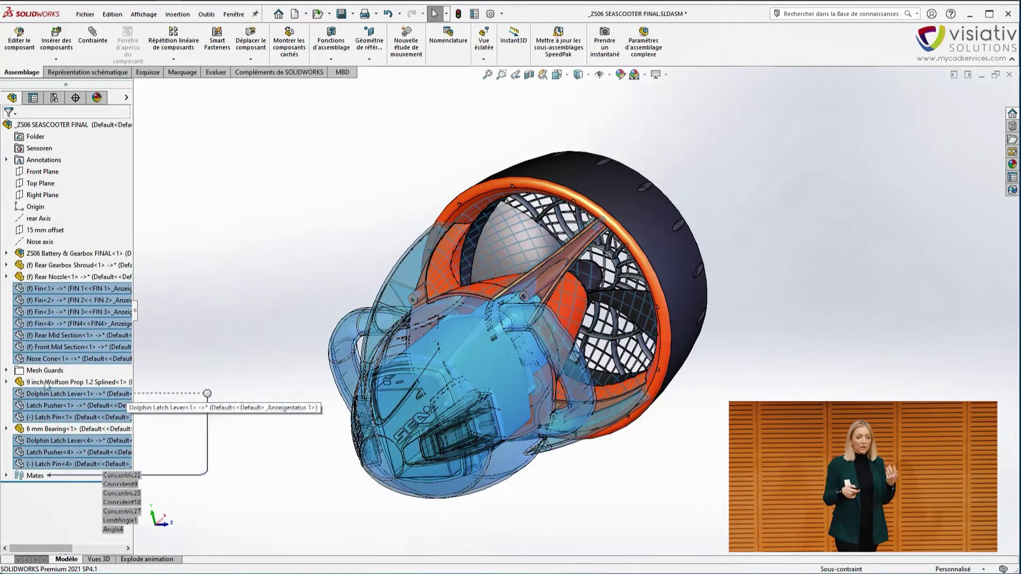
pyautogui.click(7, 371)
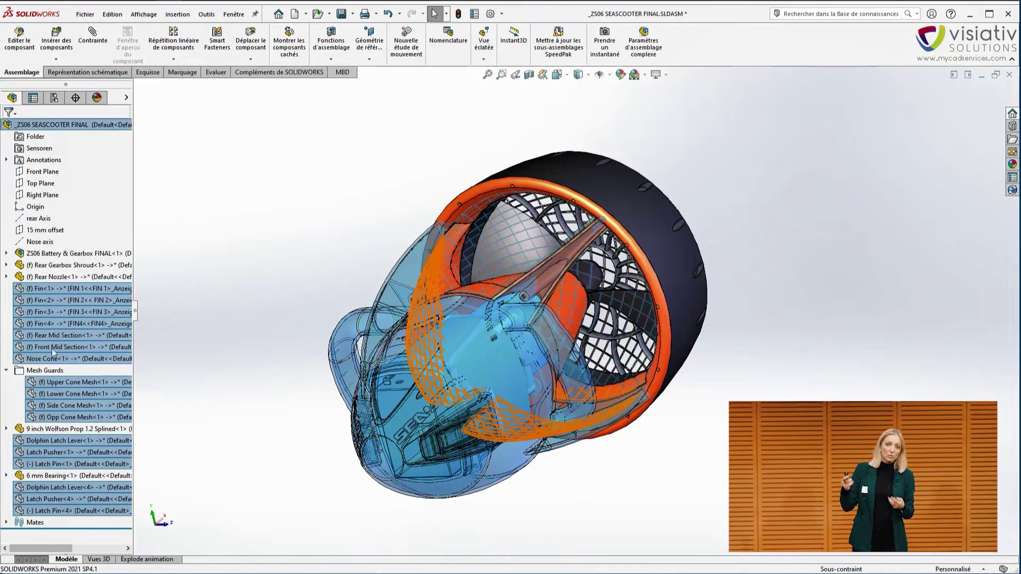
pyautogui.rightClick(318, 200)
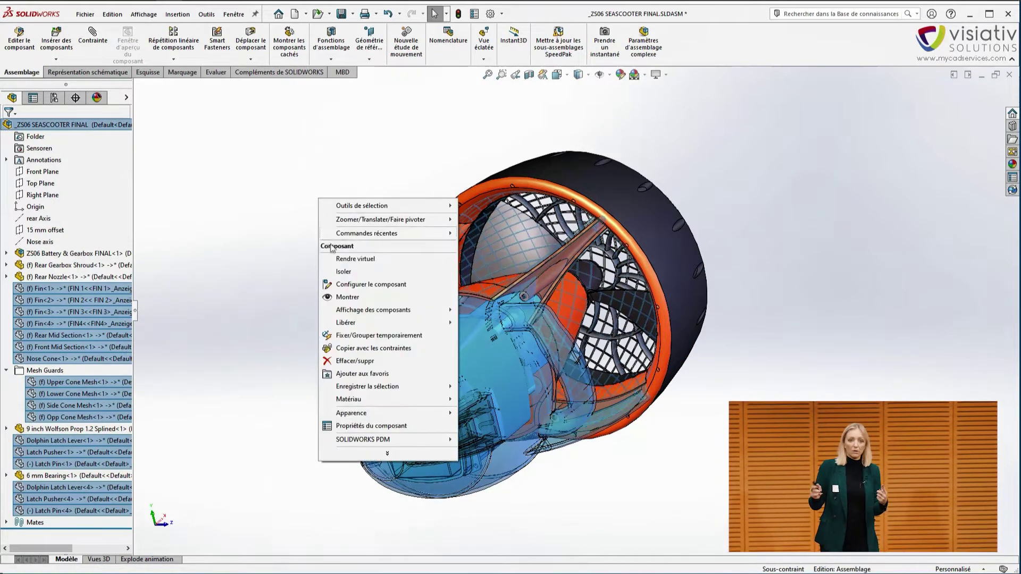
pyautogui.click(348, 297)
pyautogui.click(343, 273)
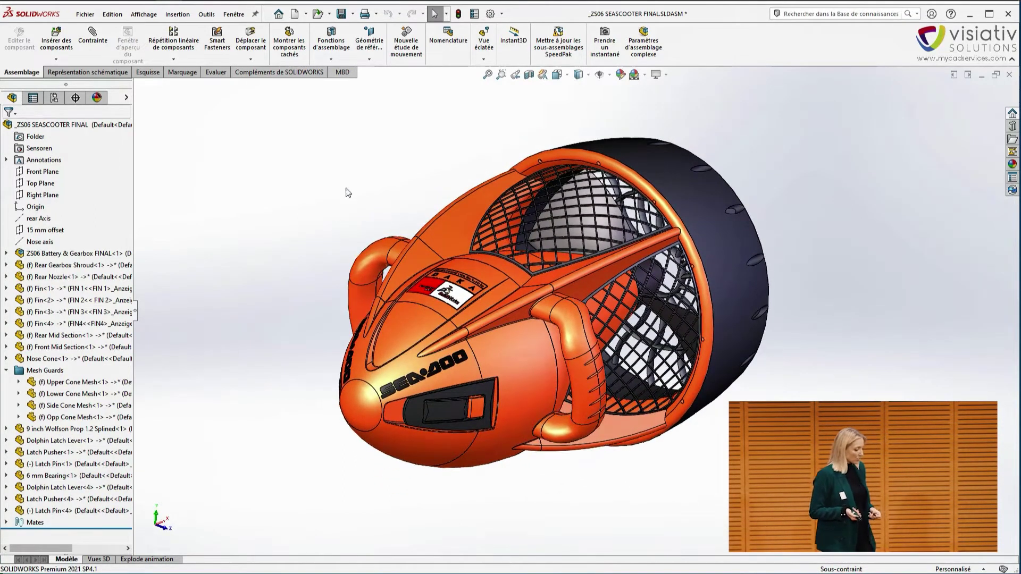
# - Select all Toolbox components, reveal the screws in the battery and gearbox subassembly, isolate them, and exit isolation
pyautogui.click(446, 15)
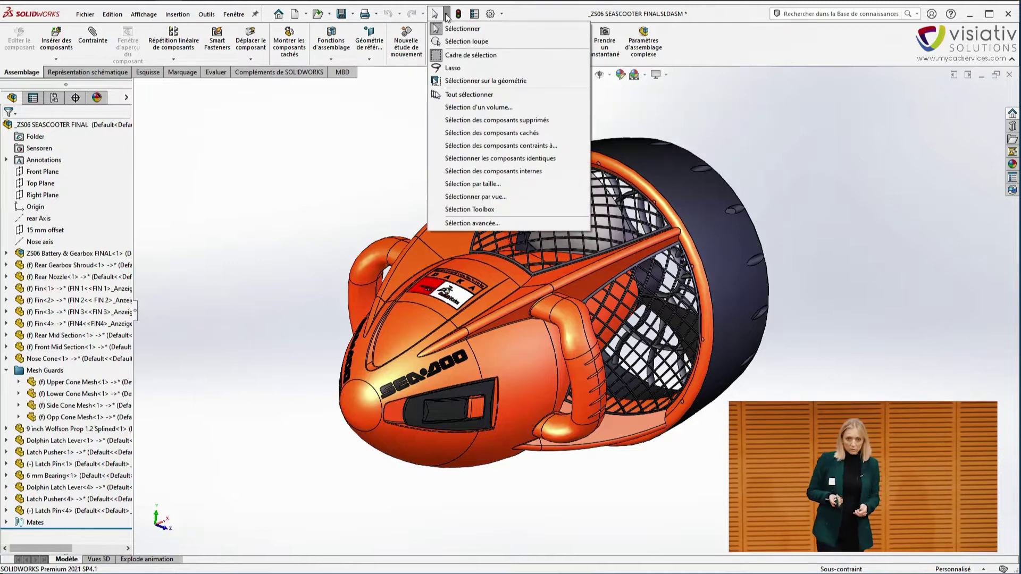
pyautogui.click(468, 209)
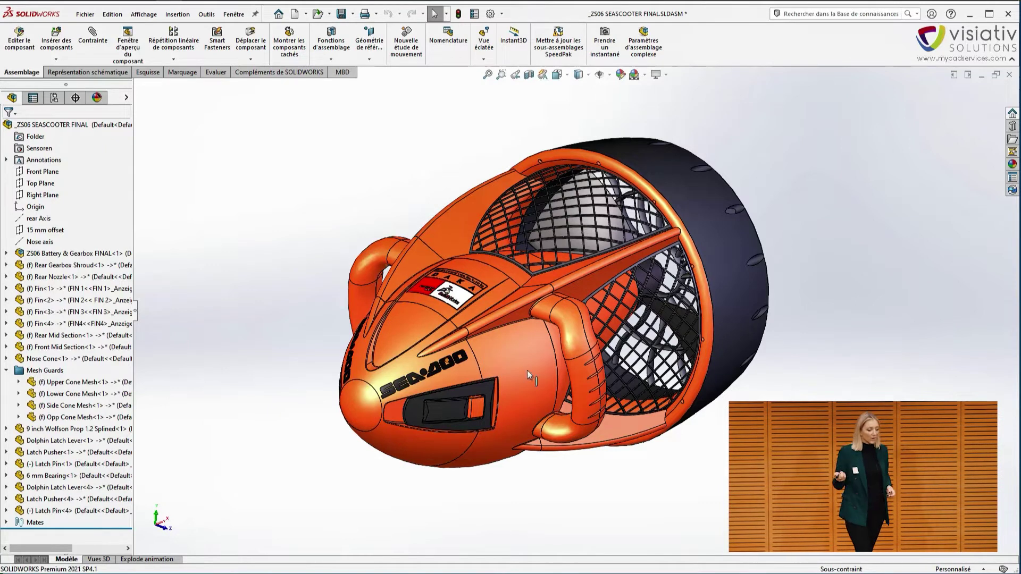
pyautogui.click(6, 254)
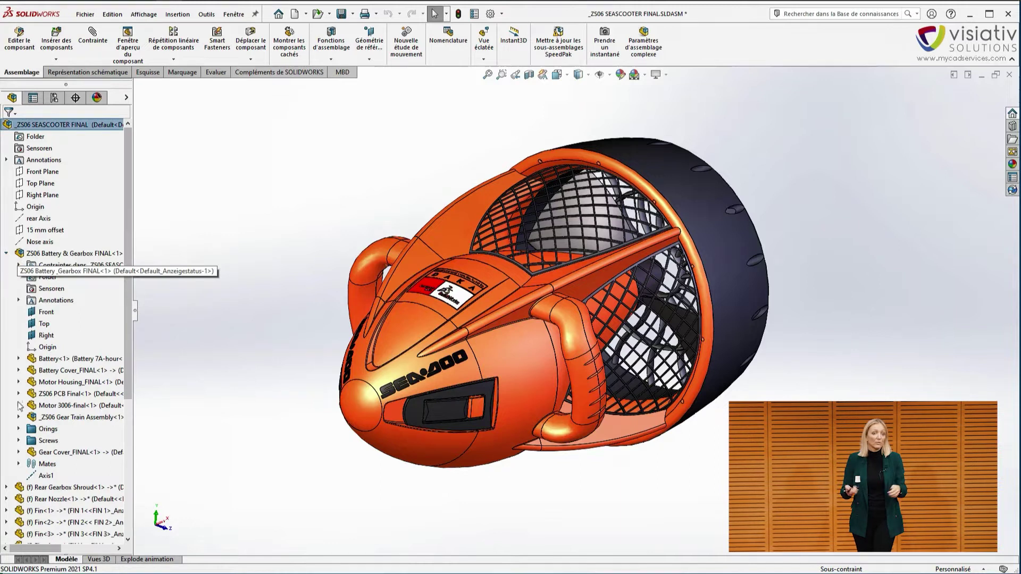
pyautogui.click(18, 441)
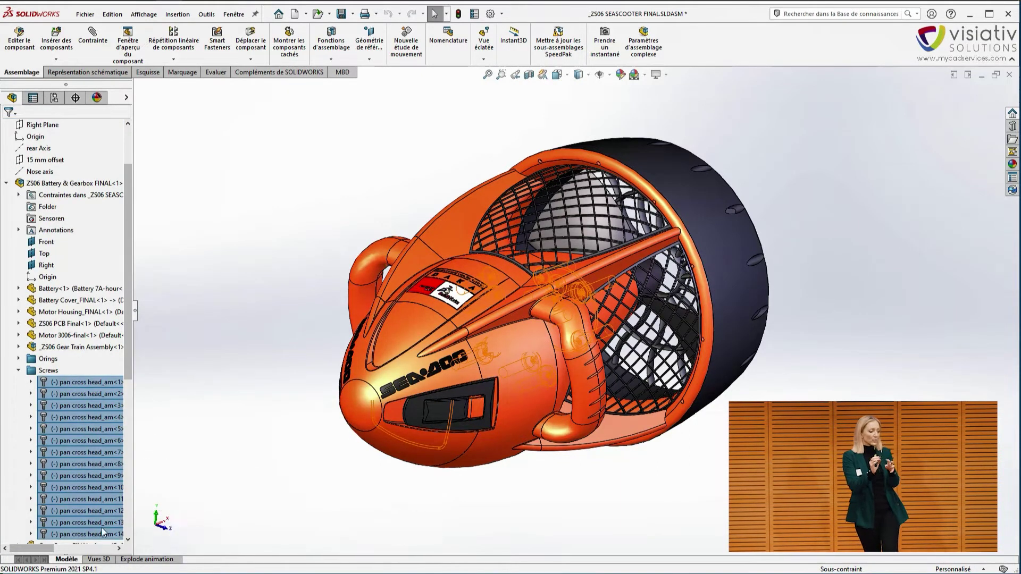
pyautogui.rightClick(270, 198)
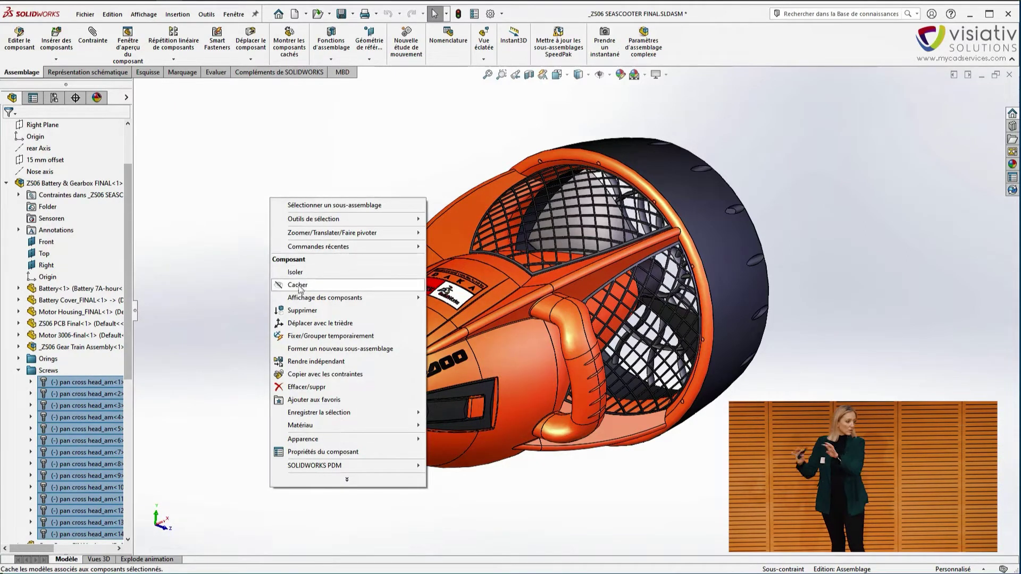
pyautogui.click(300, 272)
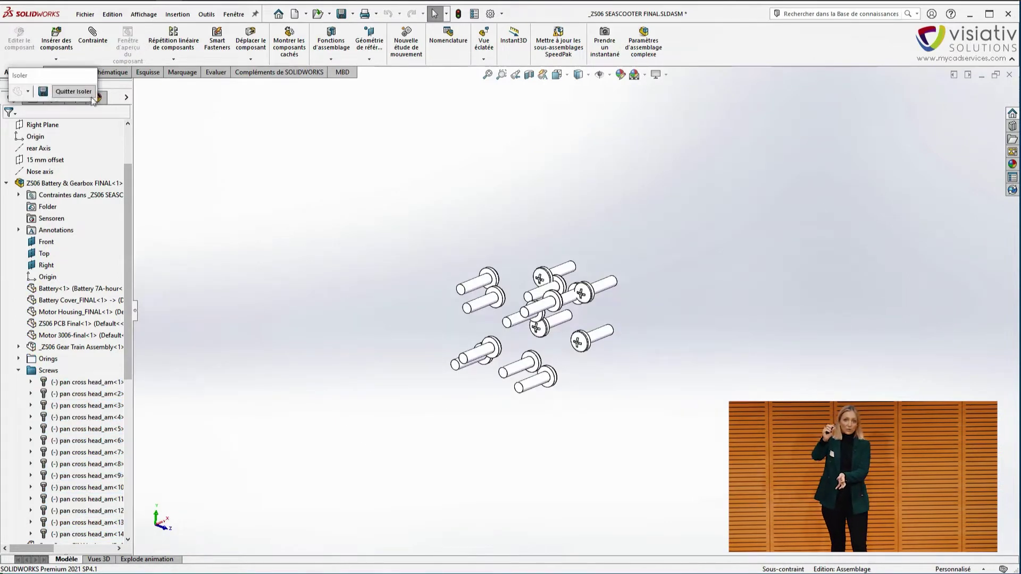
pyautogui.click(87, 92)
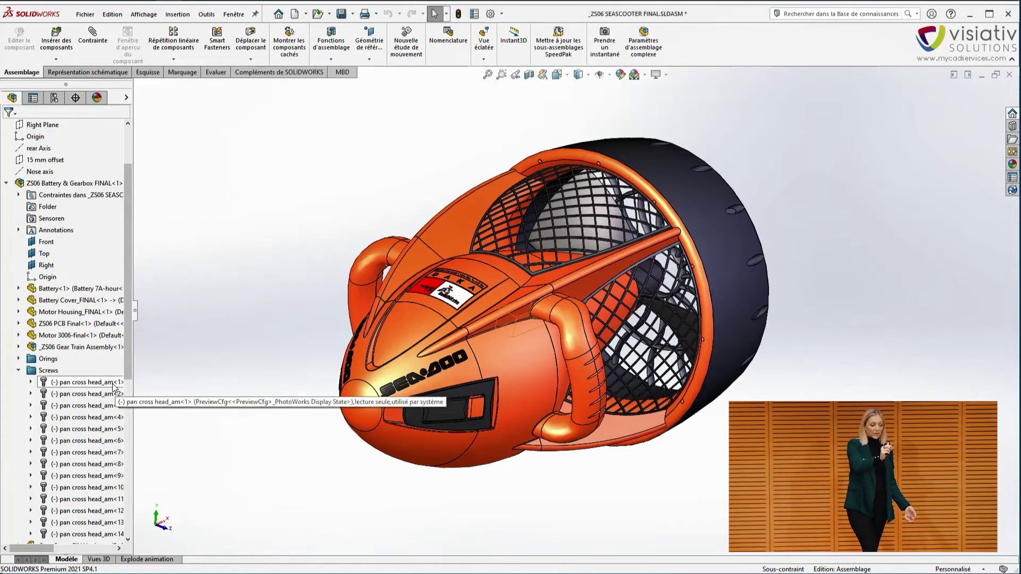
# - Run an advanced component selection for parts whose document name contains "cone"
pyautogui.moveTo(276, 292); pyautogui.dragTo(315, 246, button='middle')
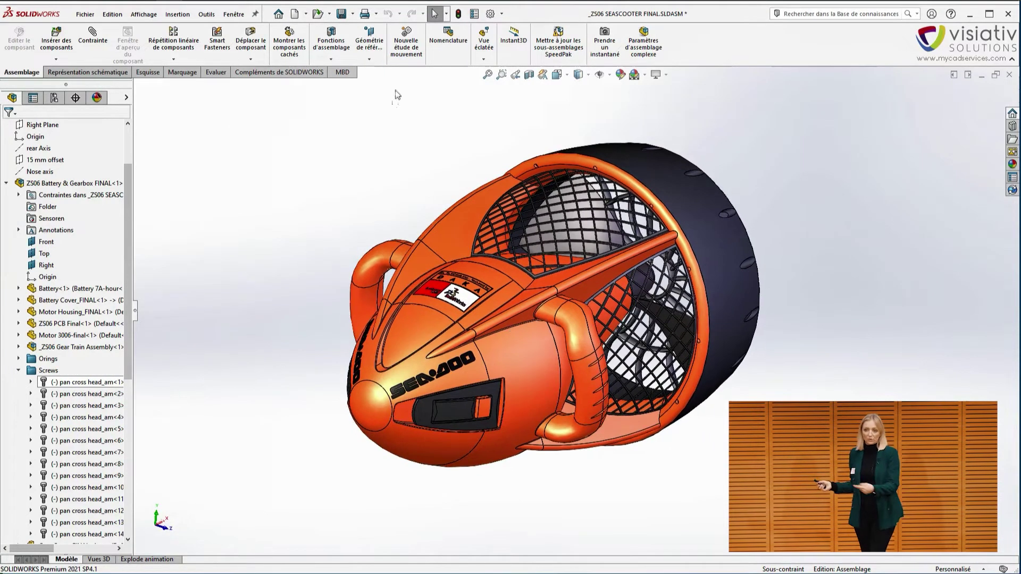
pyautogui.click(446, 13)
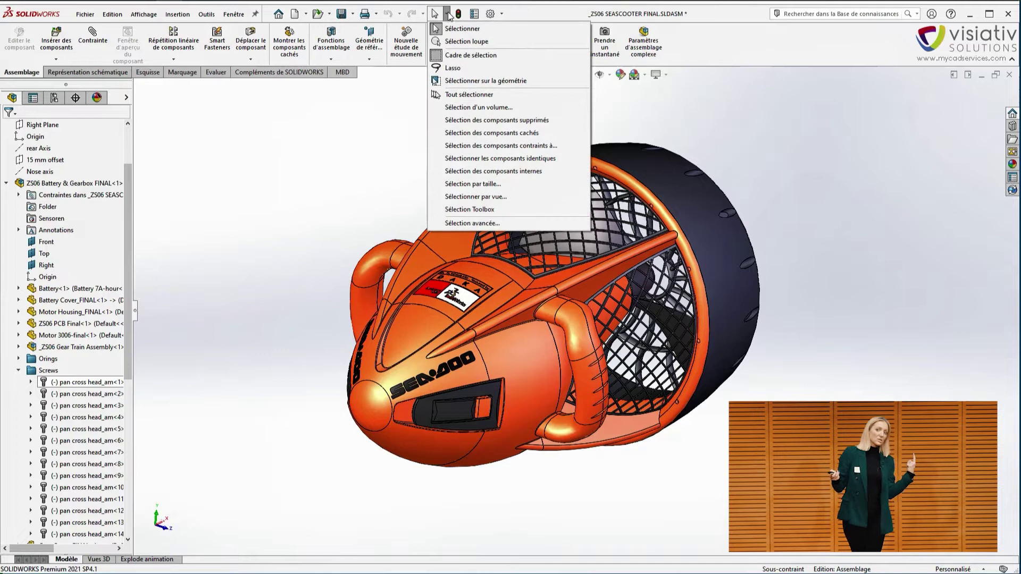
pyautogui.click(466, 224)
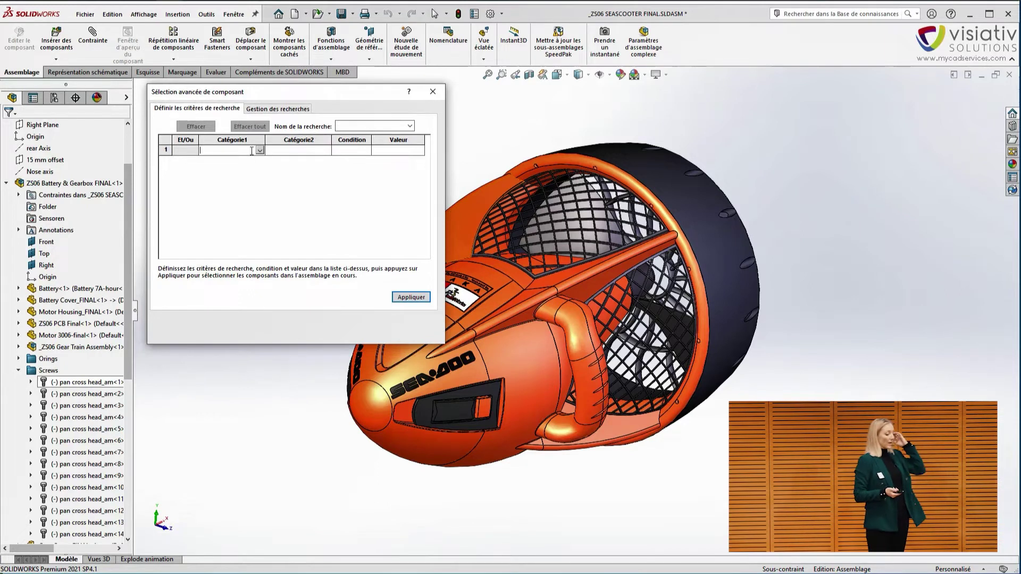
pyautogui.click(254, 150)
pyautogui.click(260, 150)
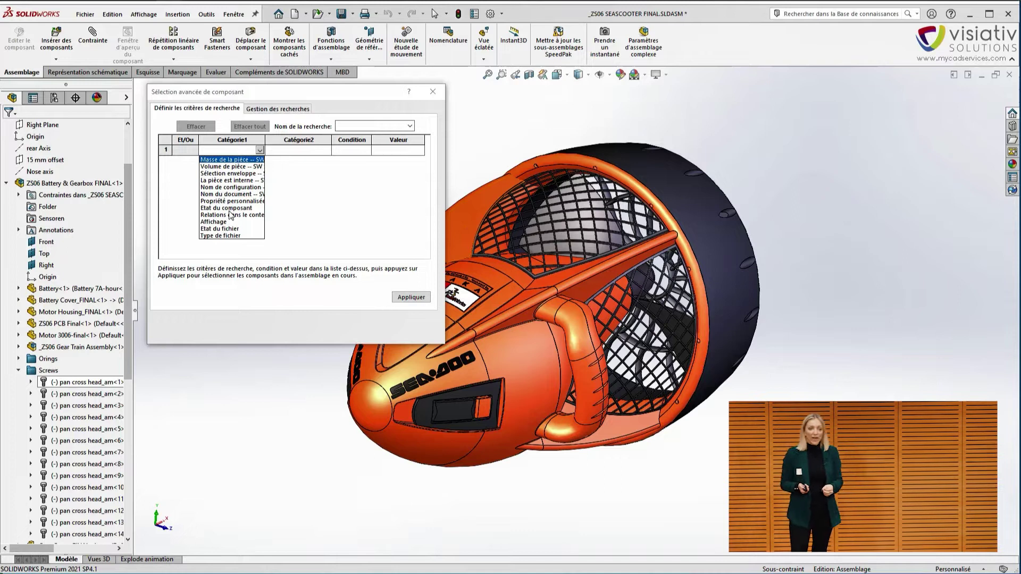
pyautogui.click(228, 194)
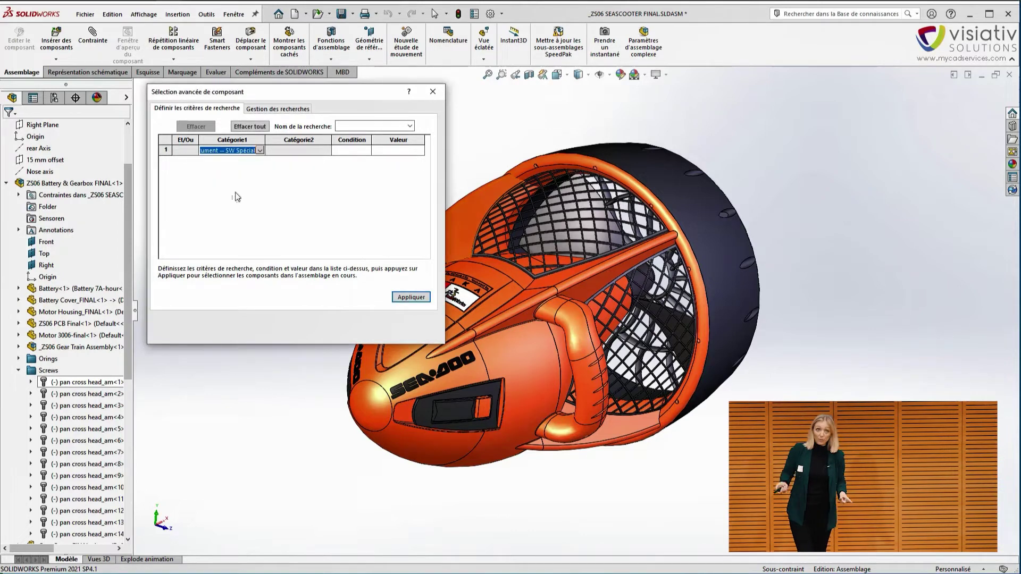
pyautogui.click(366, 150)
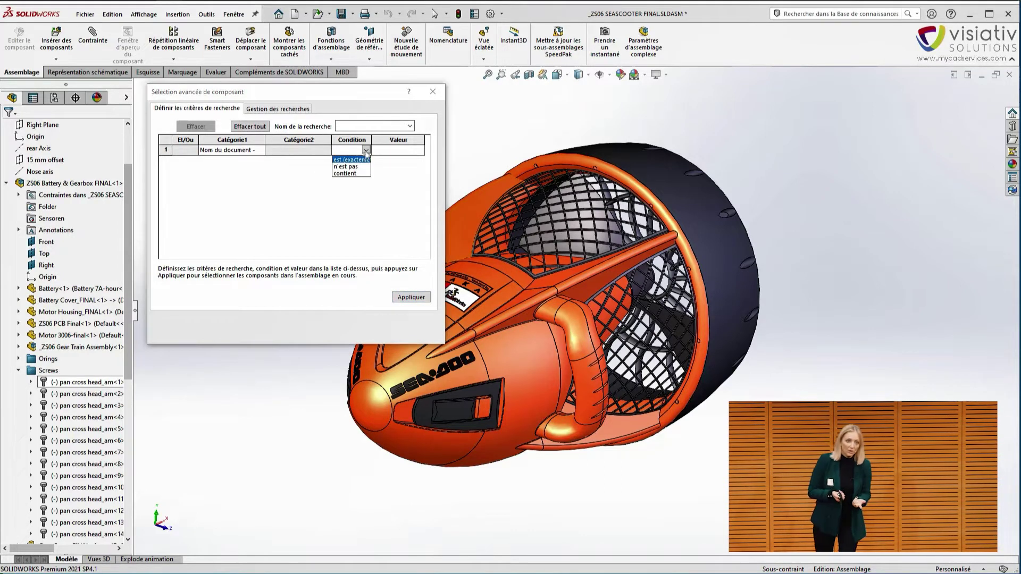
pyautogui.click(345, 175)
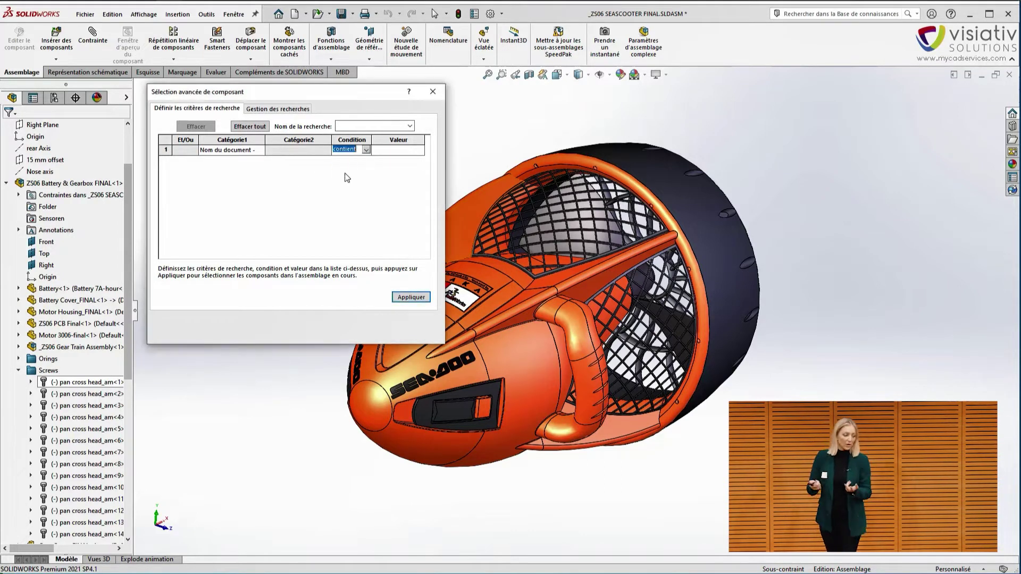
pyautogui.click(392, 150)
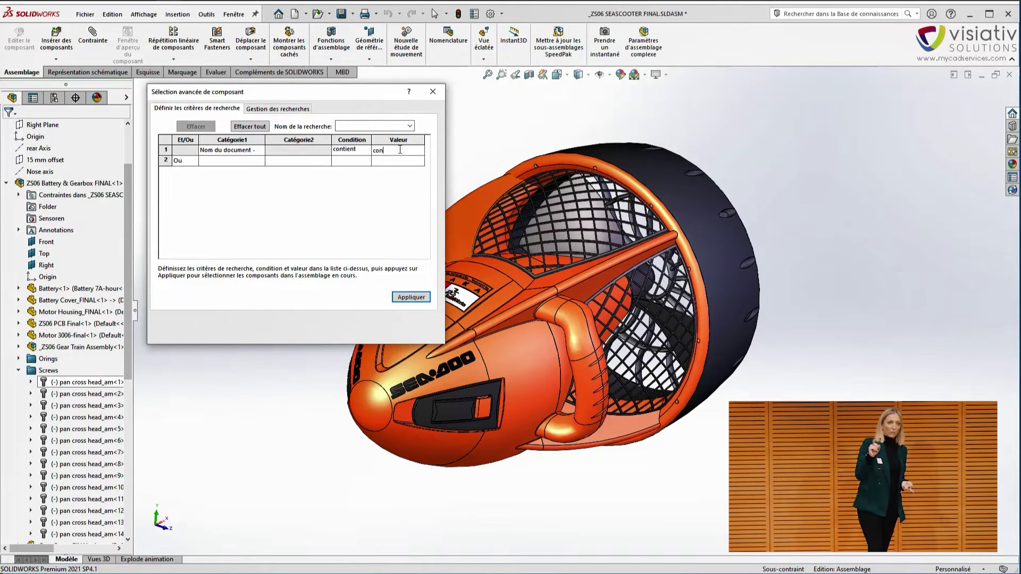
pyautogui.click(411, 297)
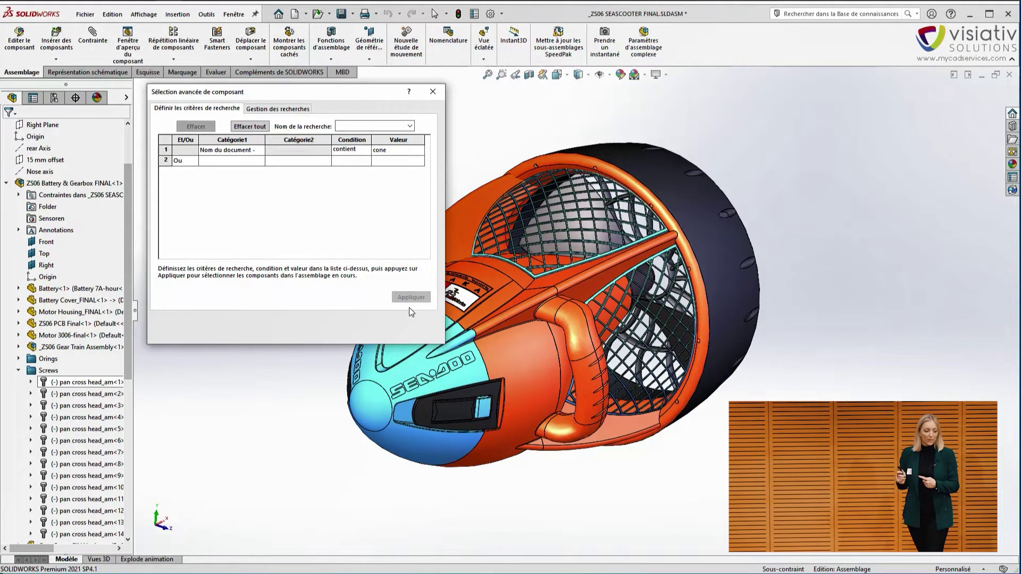
pyautogui.click(433, 91)
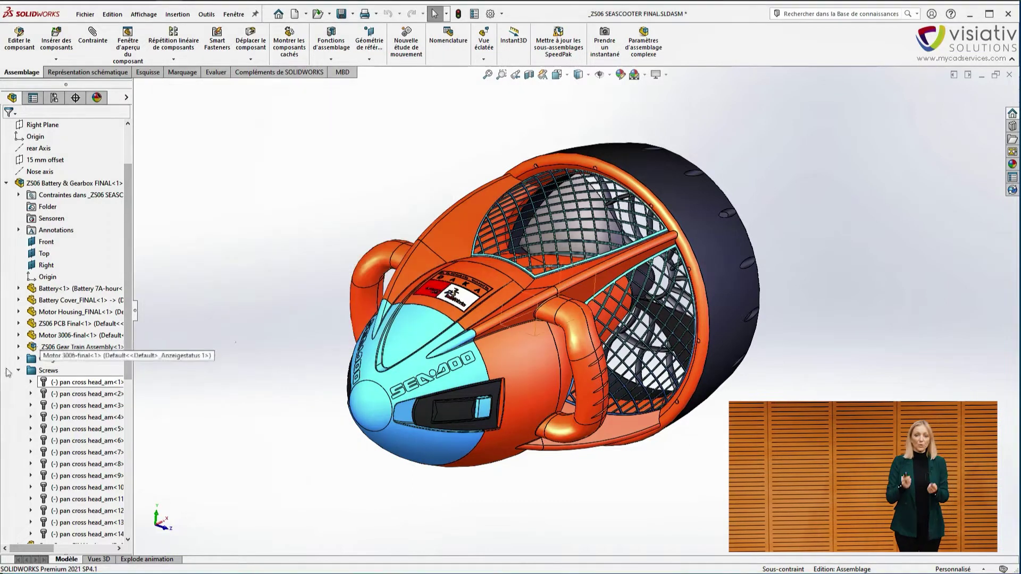
# - Invert the cone component selection and hide all the other components, keeping the nose cone and mesh guards displayed
pyautogui.click(19, 371)
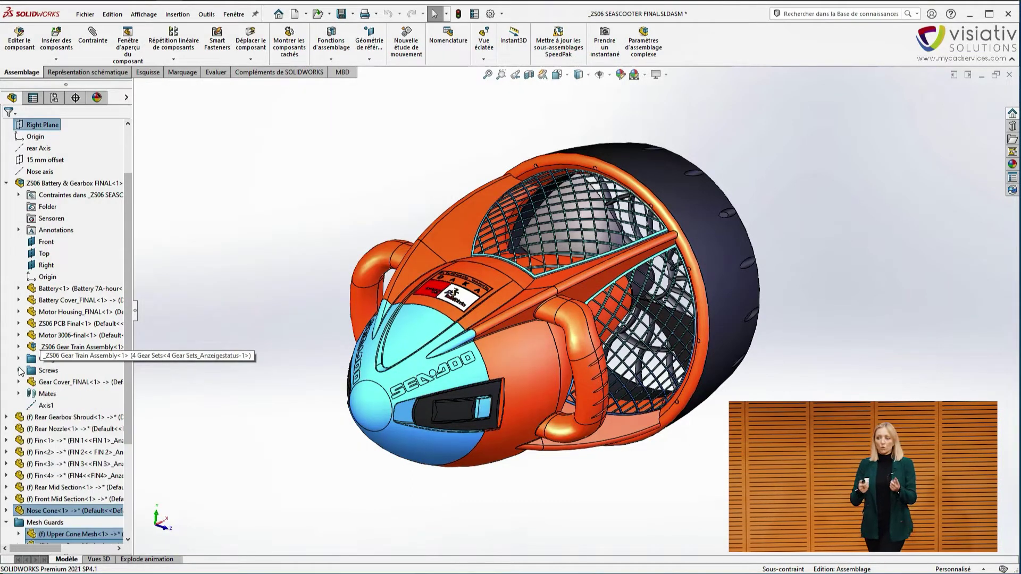
pyautogui.click(6, 184)
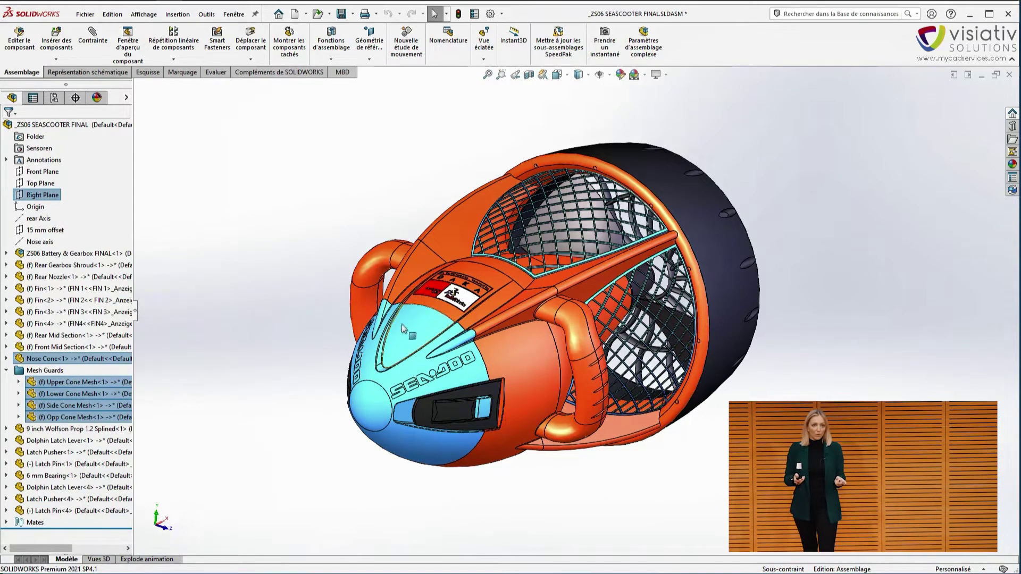
pyautogui.rightClick(271, 261)
pyautogui.moveTo(379, 271)
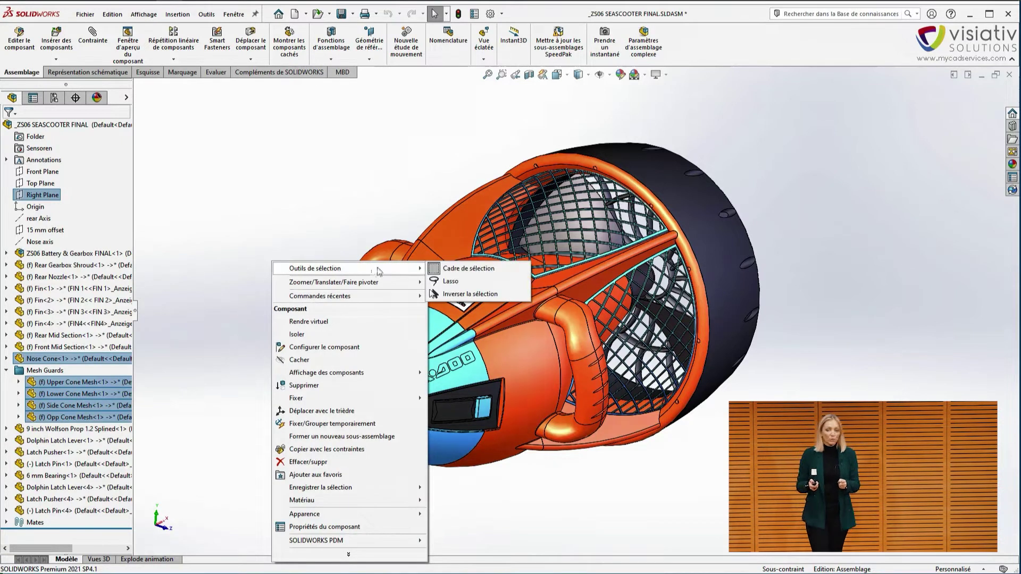
pyautogui.click(457, 294)
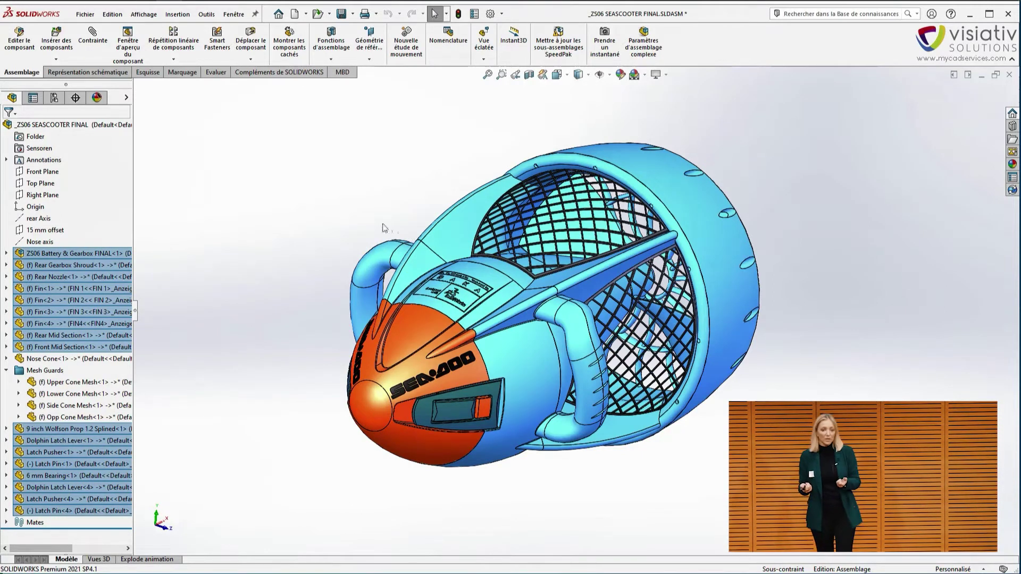
pyautogui.rightClick(345, 202)
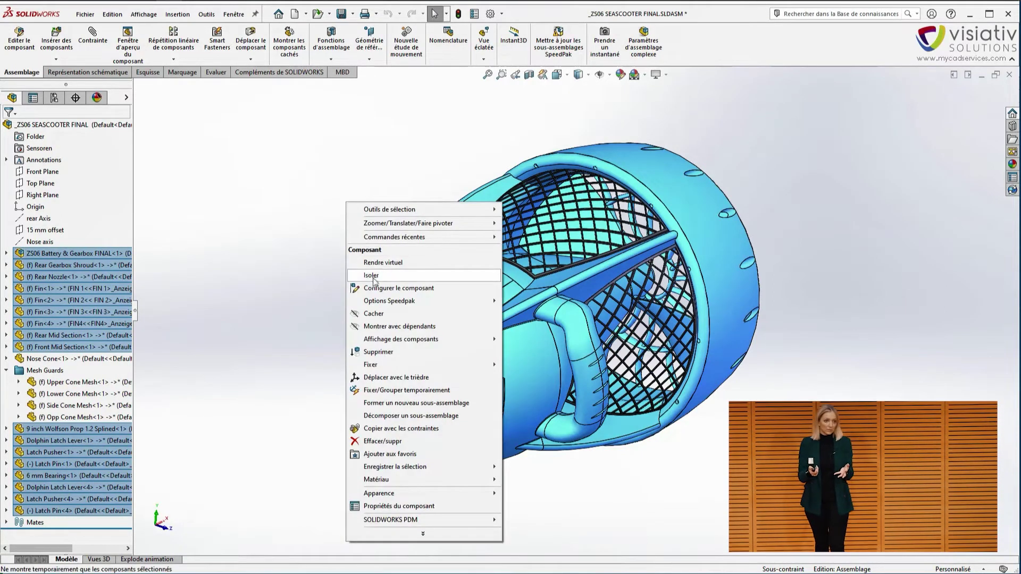
pyautogui.click(376, 313)
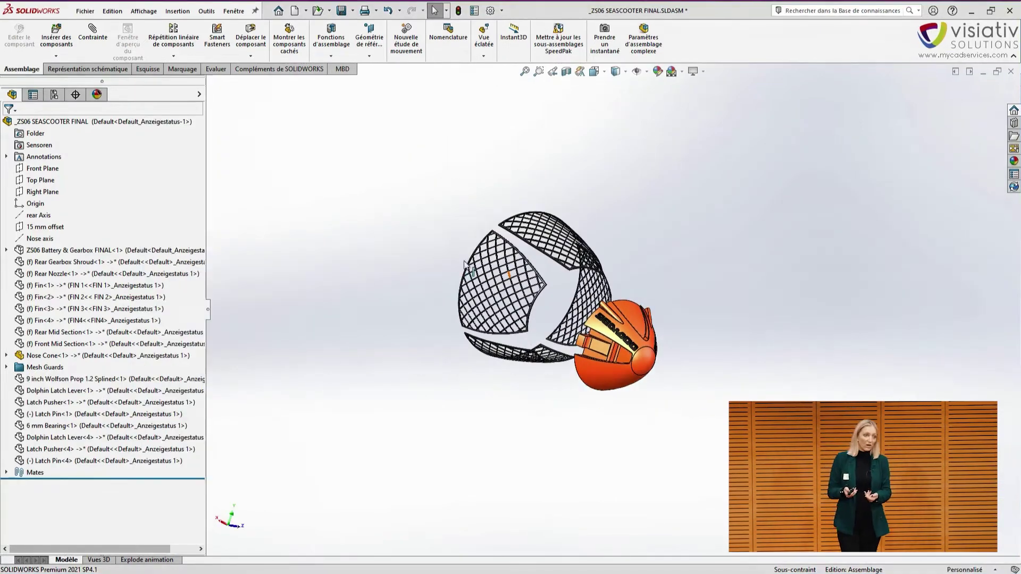
# - Filter the assembly's feature tree by the text "co"
pyautogui.click(54, 109)
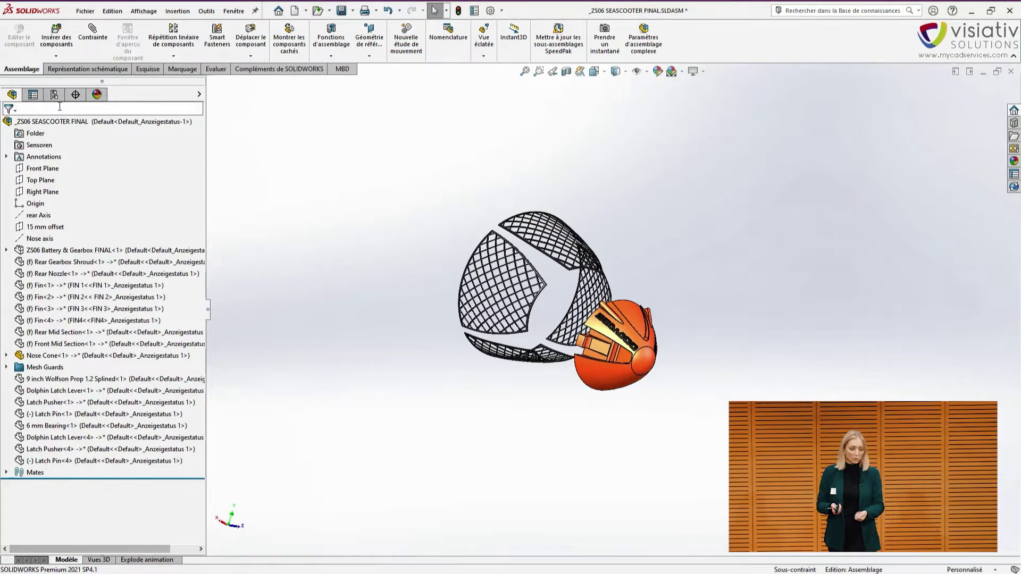
pyautogui.write('co')
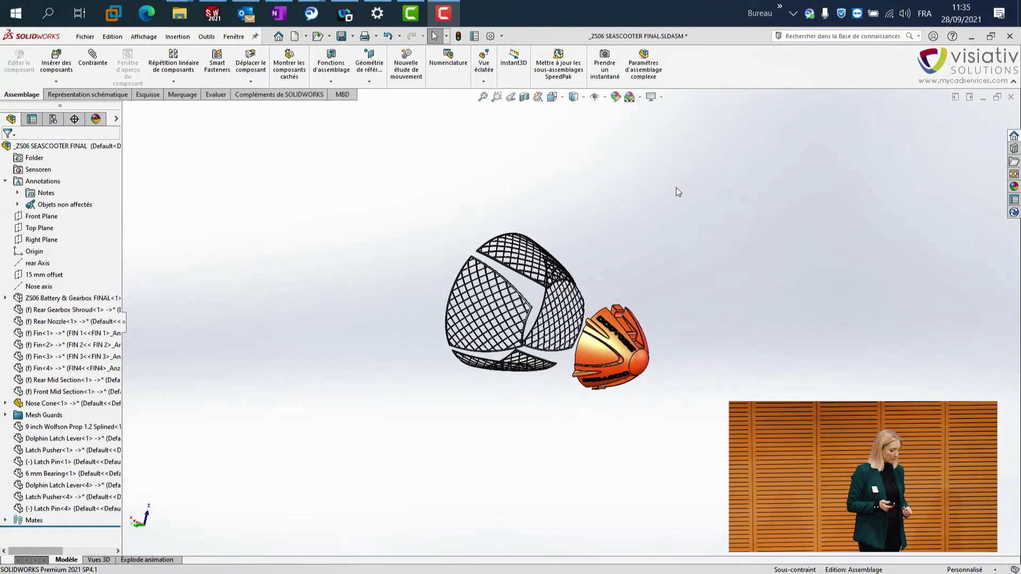
# - Switch the sea scooter to the top view, hide the nose cone and show it again
pyautogui.moveTo(576, 165); pyautogui.dragTo(575, 114, button='right')
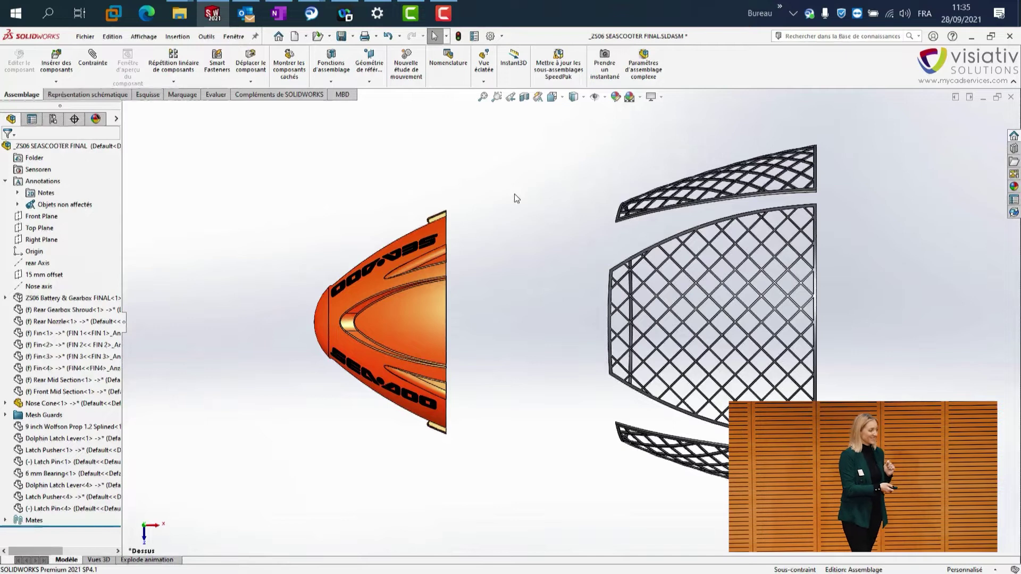
pyautogui.press('Tab')
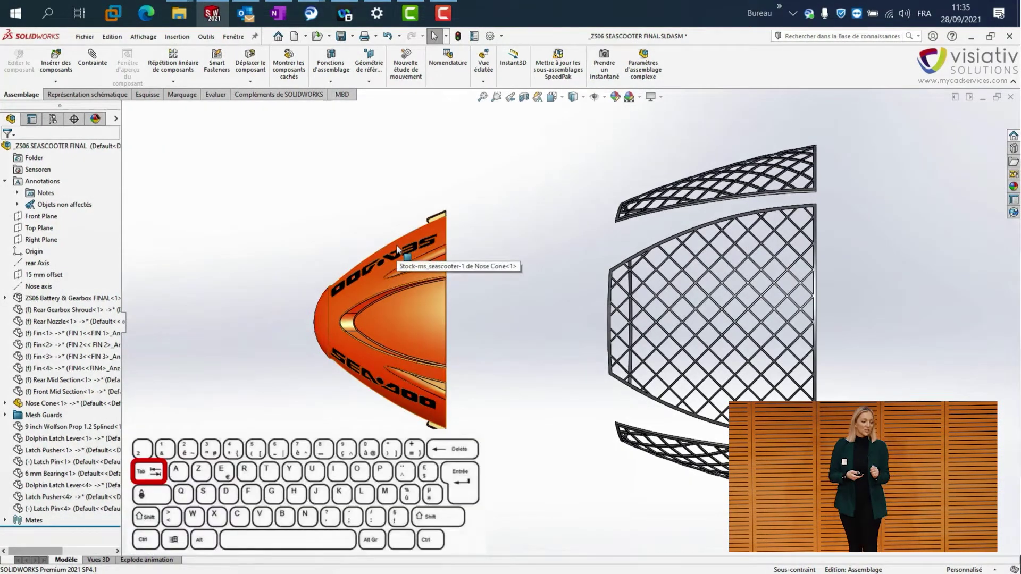
pyautogui.press('Tab')
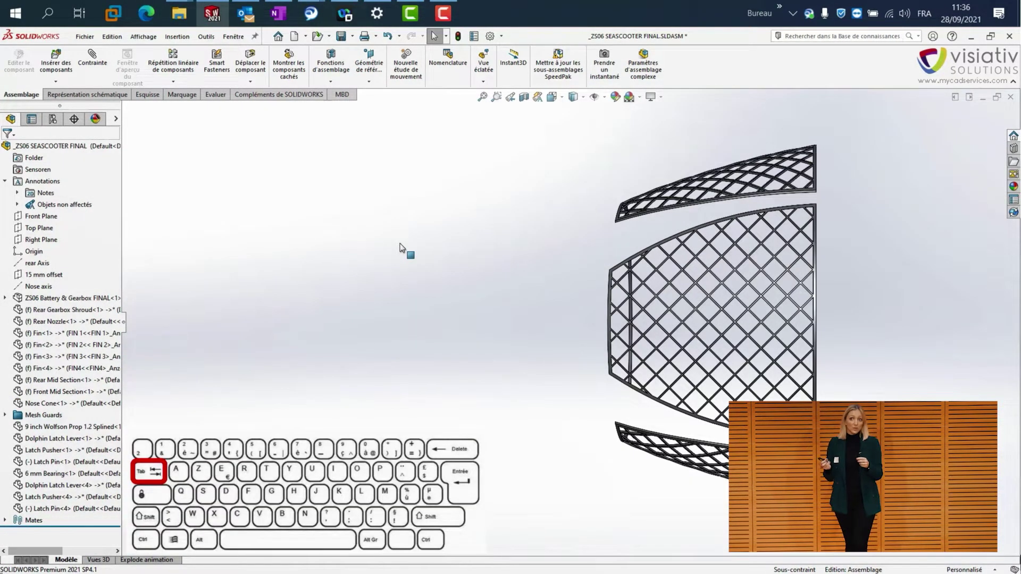
pyautogui.hotkey('shift', 'Tab')
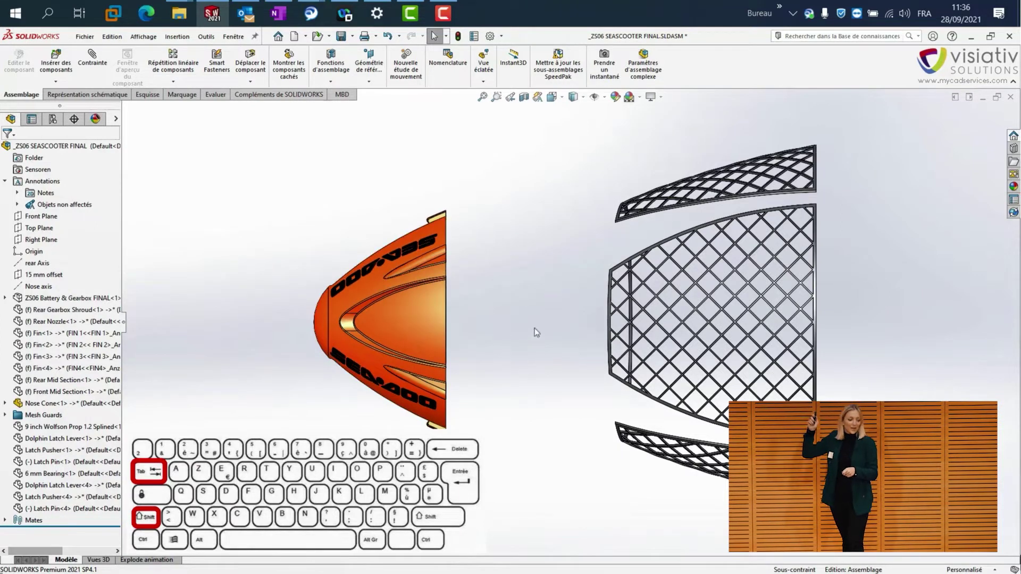
# - Temporarily preview the hidden components and restore the scooter's mid sections with the handles and the cylindrical rear housing
pyautogui.hotkey('ctrl', 'shift', 'Tab')
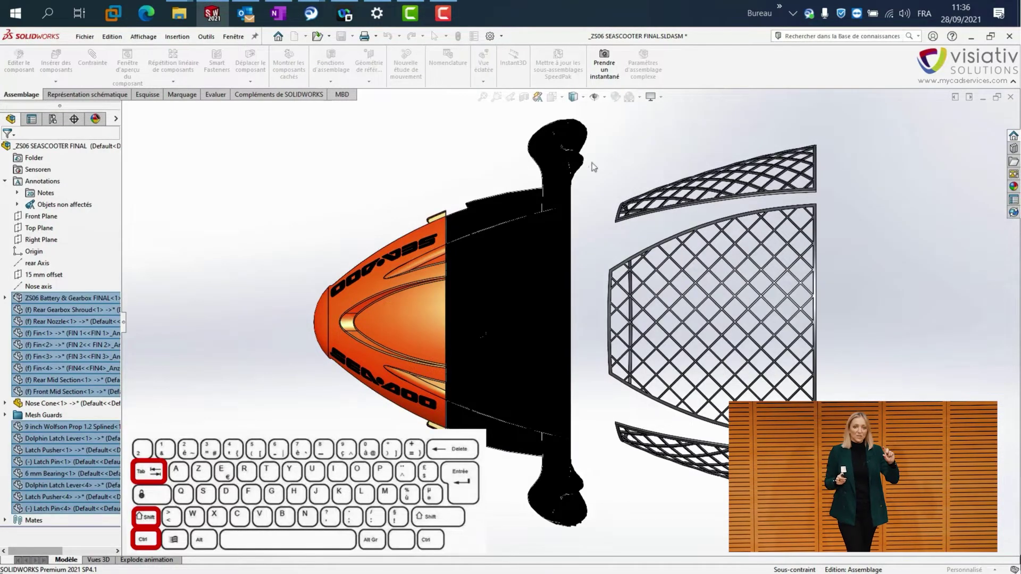
pyautogui.click(605, 137)
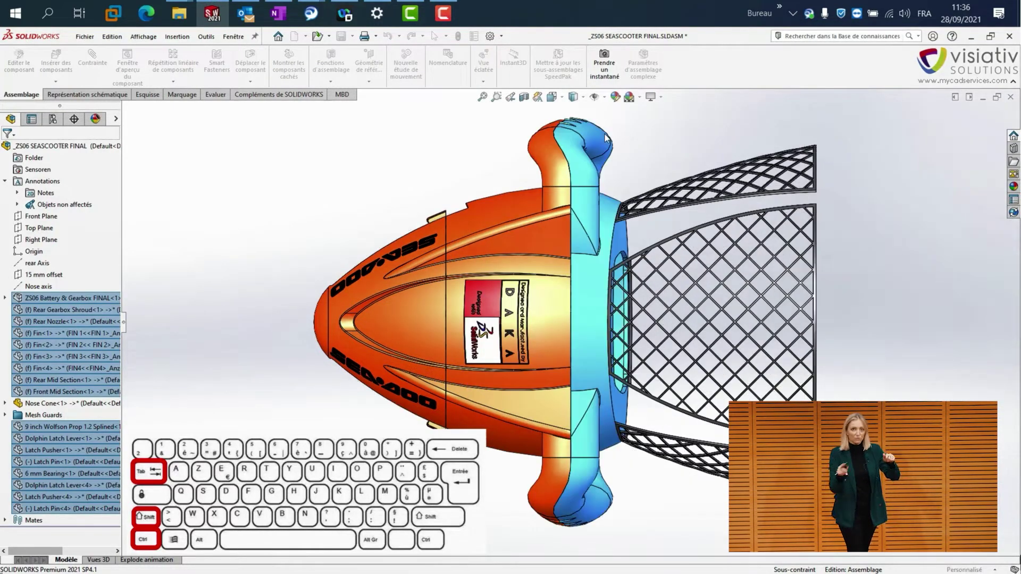
pyautogui.hotkey('ctrl', 'shift', 'Tab')
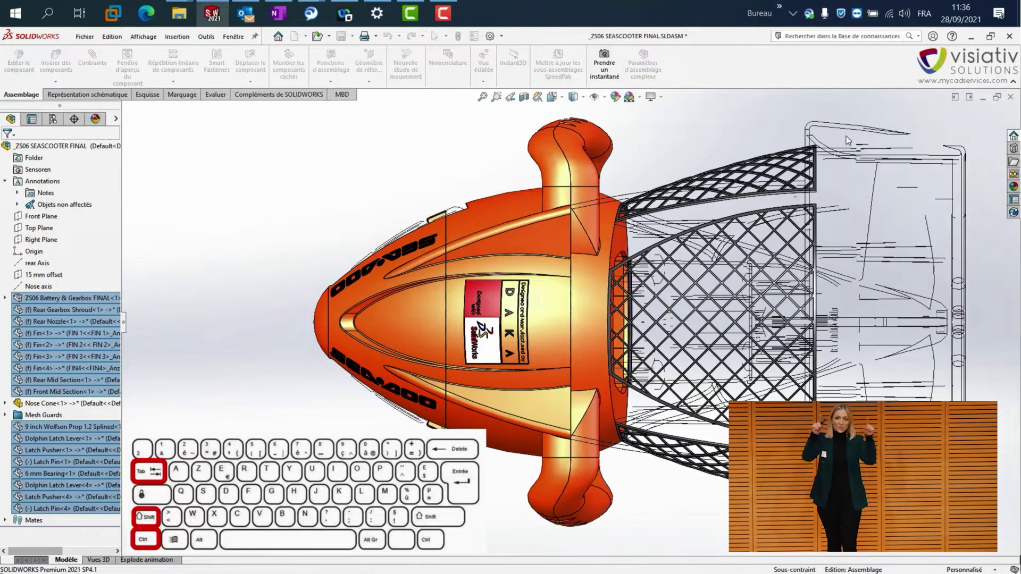
pyautogui.click(847, 136)
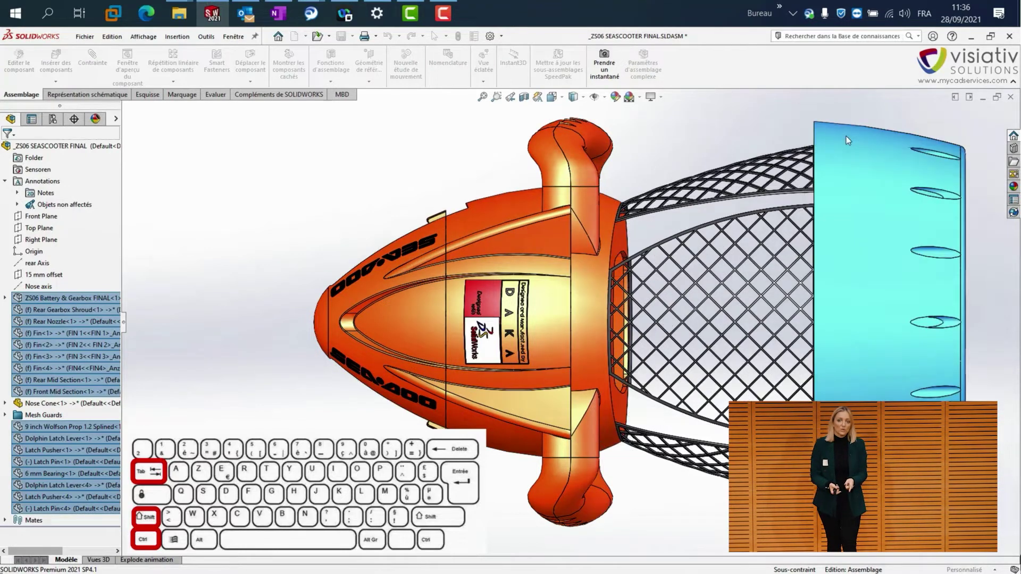
pyautogui.click(699, 126)
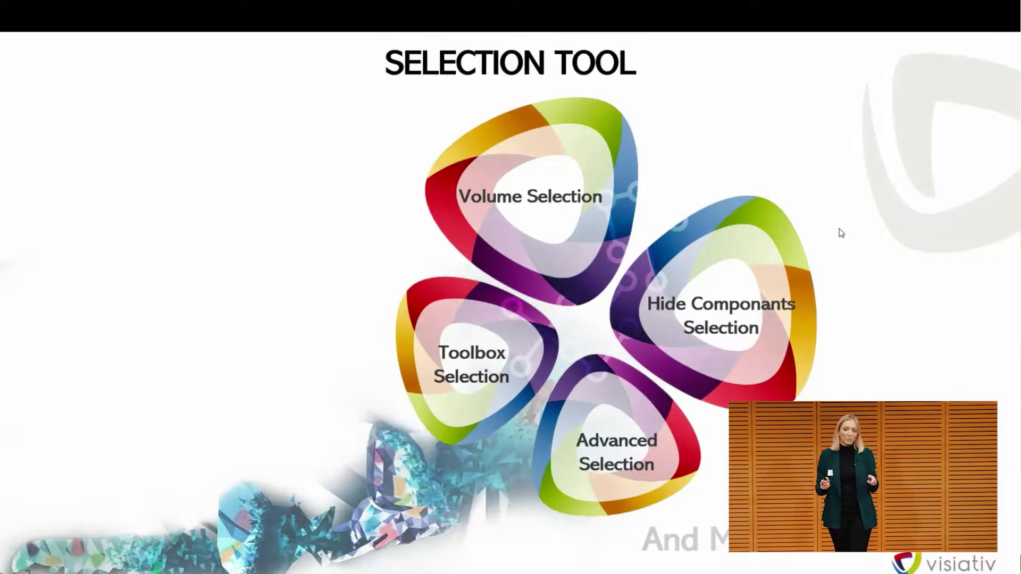
# - Insert a new part into the Track Setting Machine assembly, placed on the yellow frame face below the engine
pyautogui.scroll(-5, 838, 230)
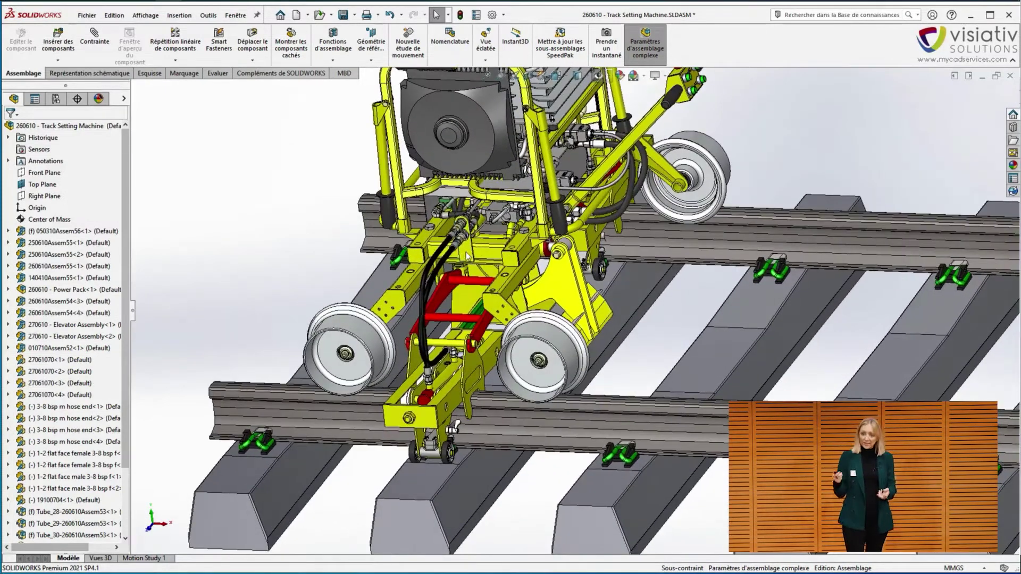
pyautogui.click(451, 218)
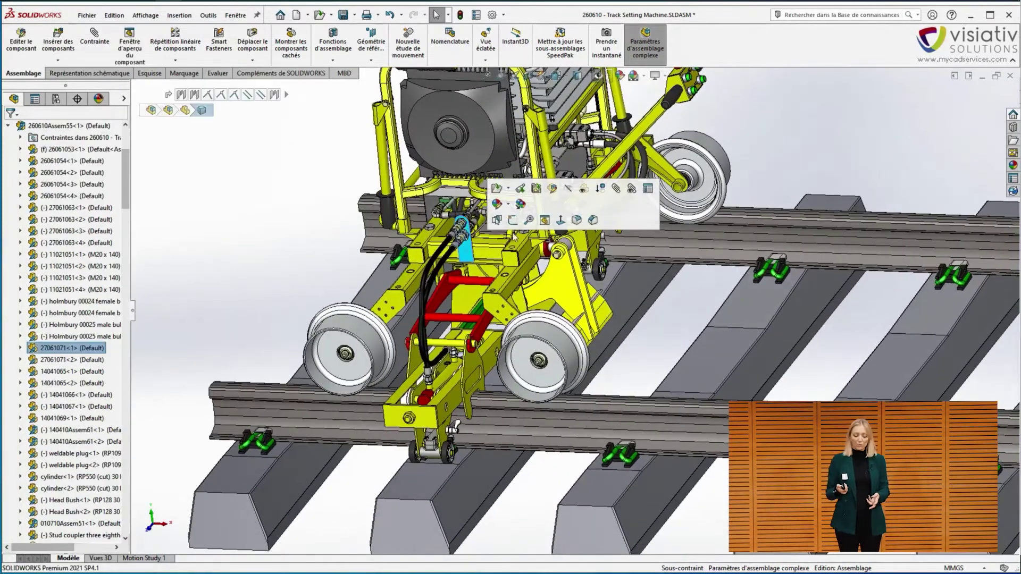
pyautogui.click(558, 224)
pyautogui.click(554, 178)
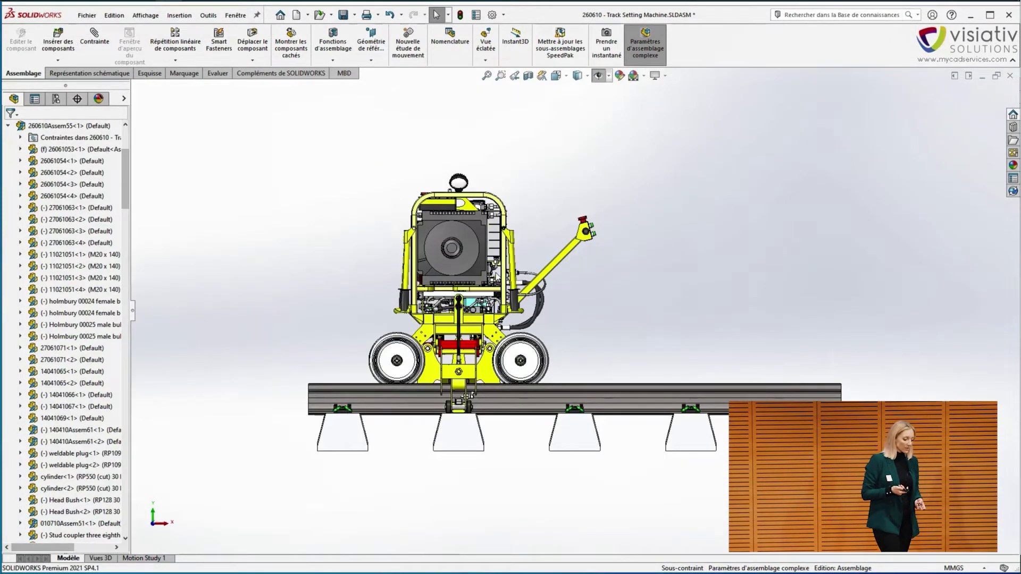
pyautogui.scroll(-3, 488, 278)
pyautogui.click(186, 16)
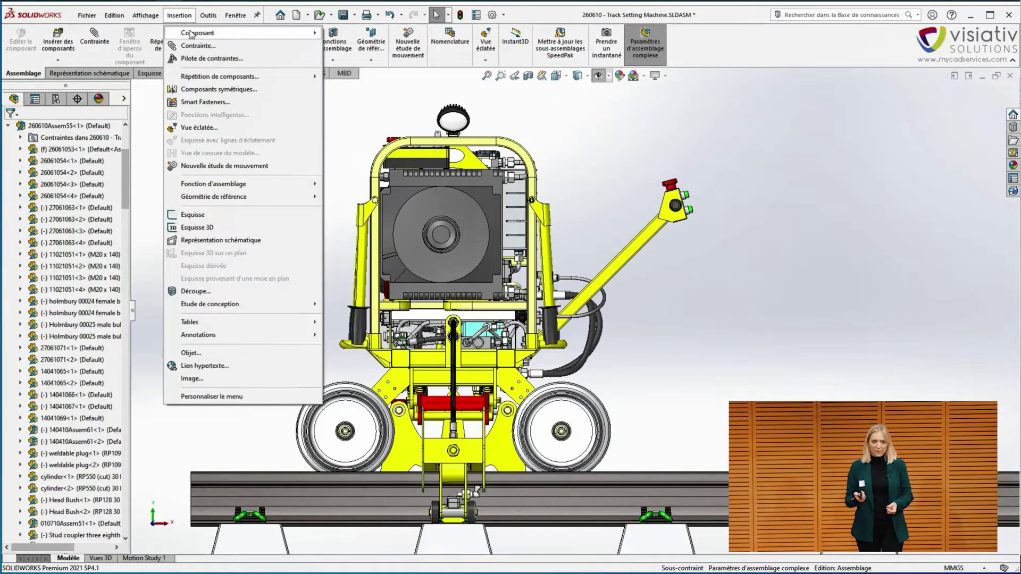
pyautogui.moveTo(196, 35)
pyautogui.click(336, 46)
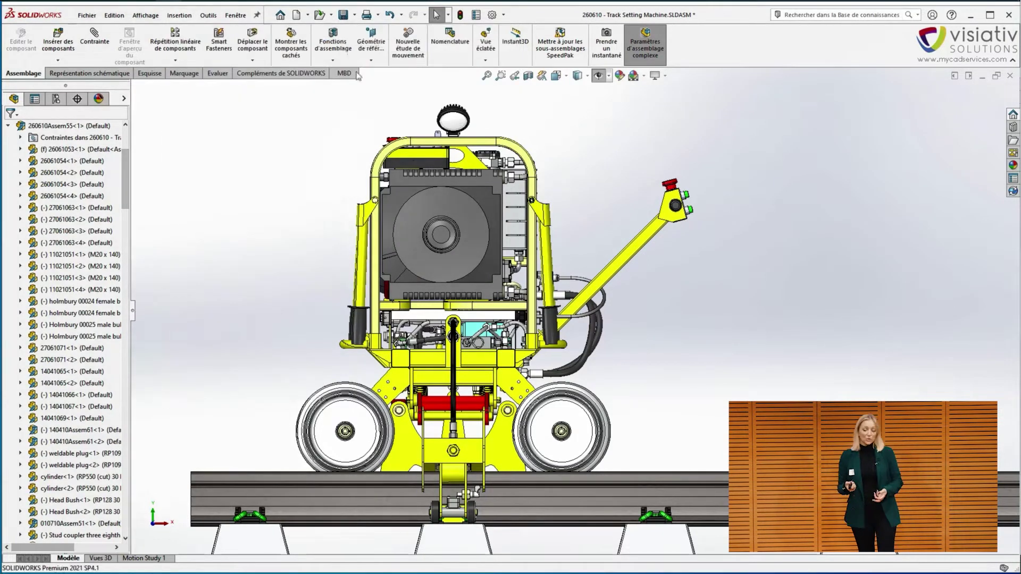
pyautogui.click(459, 352)
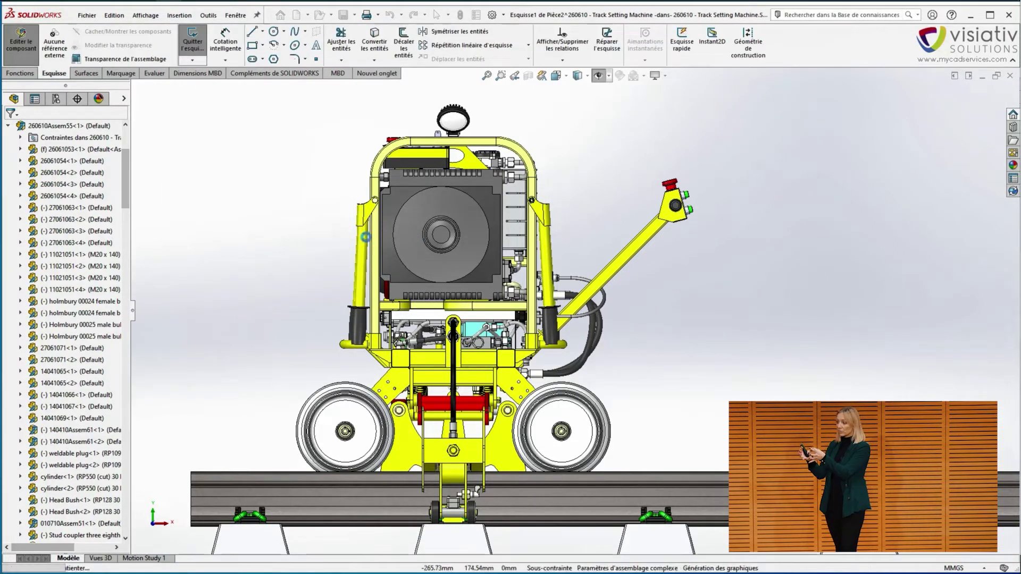
# - Enclose the power pack with a corner rectangle about 565 by 716 mm, extruded 900 mm in the reversed direction, and finish editing the part
pyautogui.click(366, 136)
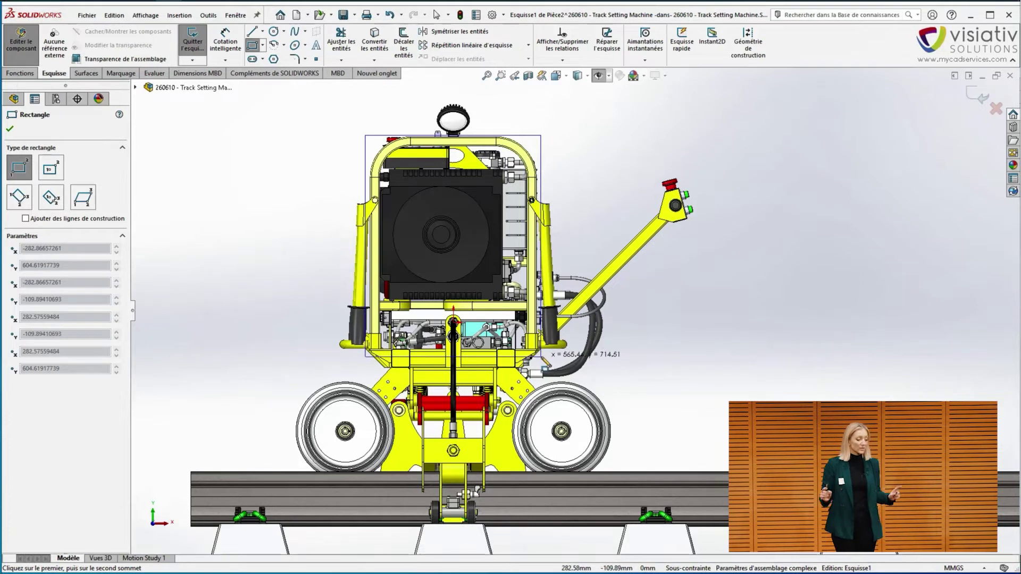
pyautogui.click(540, 357)
pyautogui.click(20, 74)
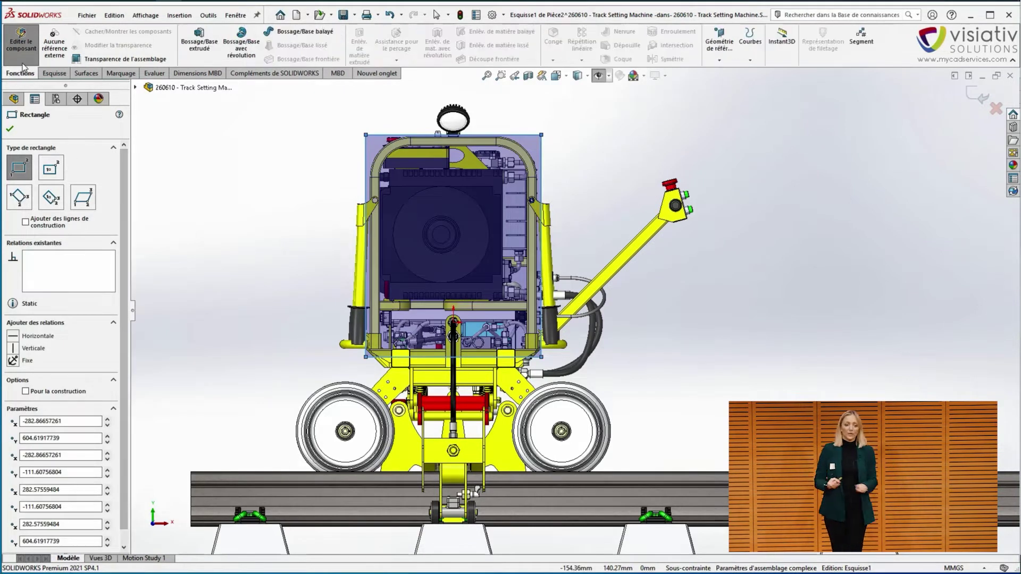
pyautogui.click(196, 44)
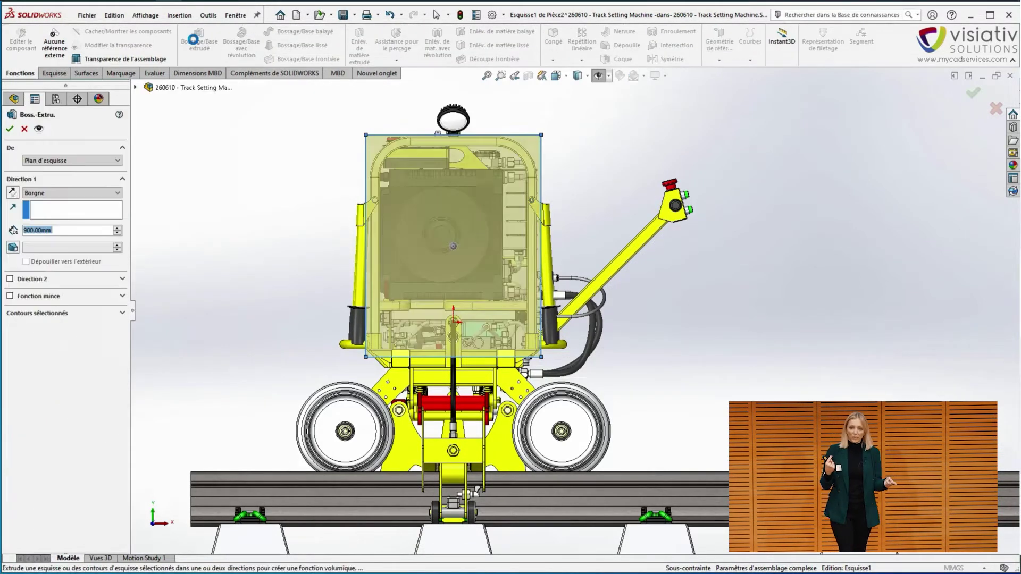
pyautogui.click(13, 194)
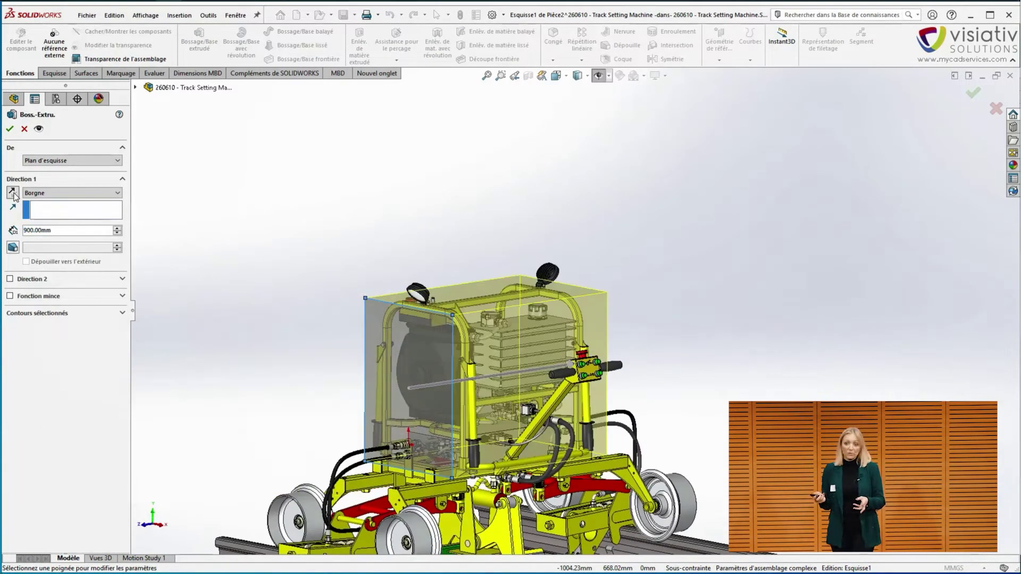
pyautogui.click(10, 129)
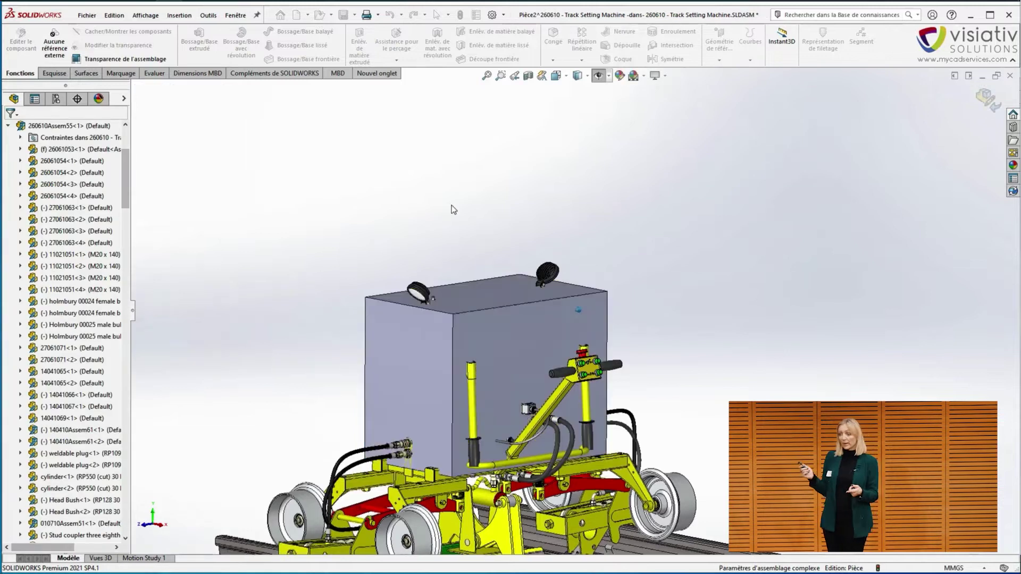
pyautogui.click(985, 104)
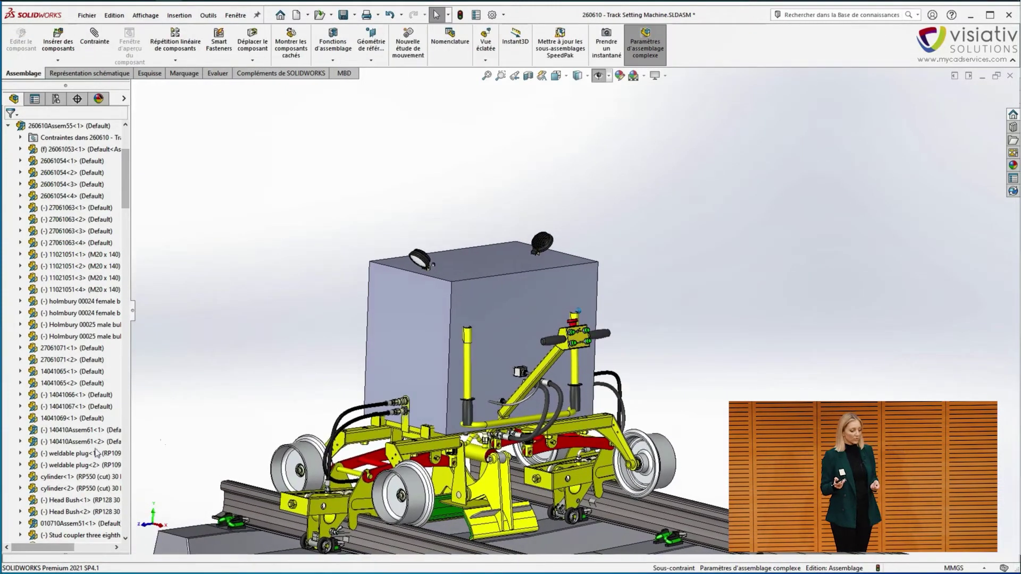
# - Turn the new box part into an envelope through its component properties
pyautogui.moveTo(126, 198); pyautogui.dragTo(138, 522)
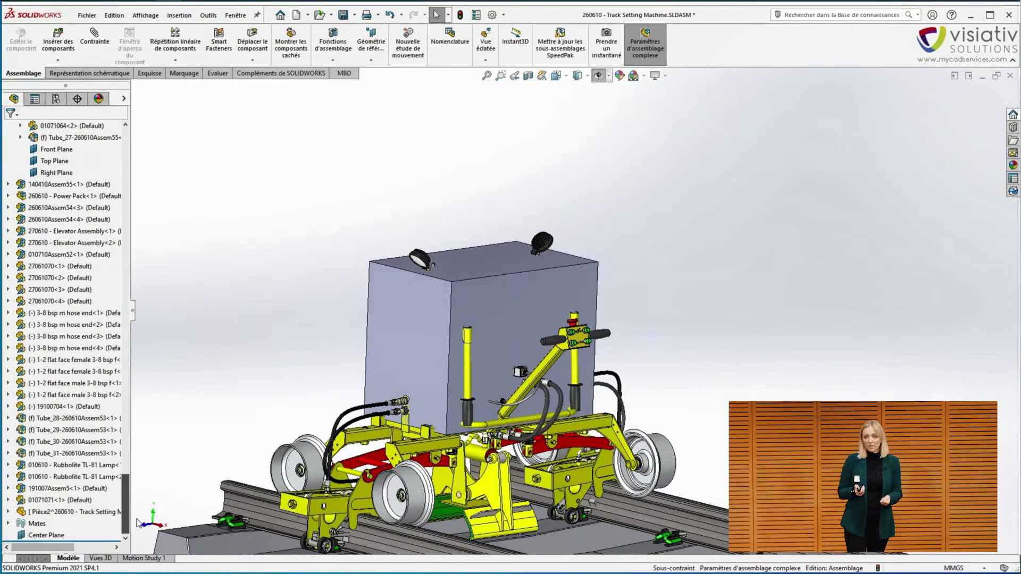
pyautogui.click(99, 513)
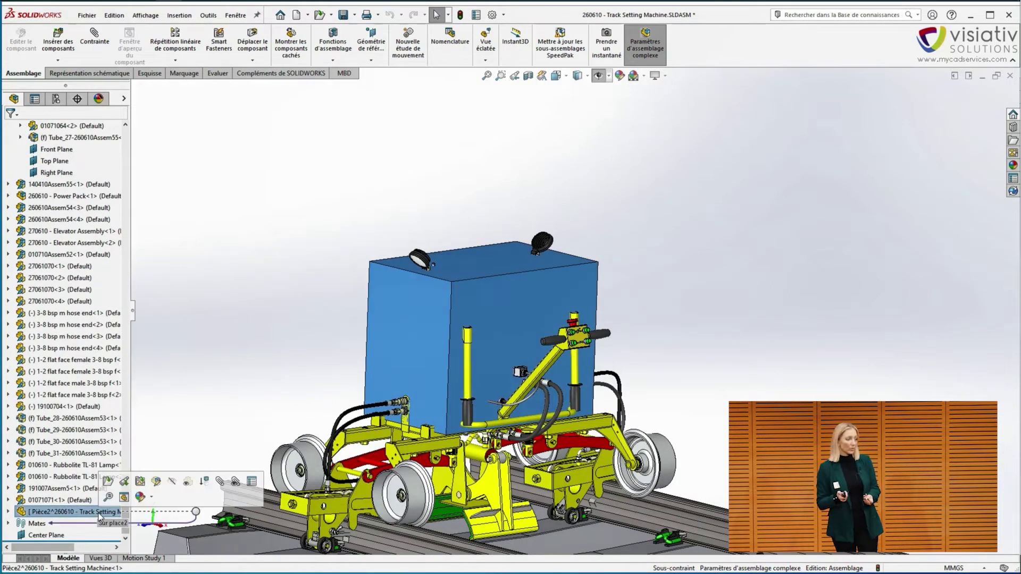
pyautogui.click(252, 481)
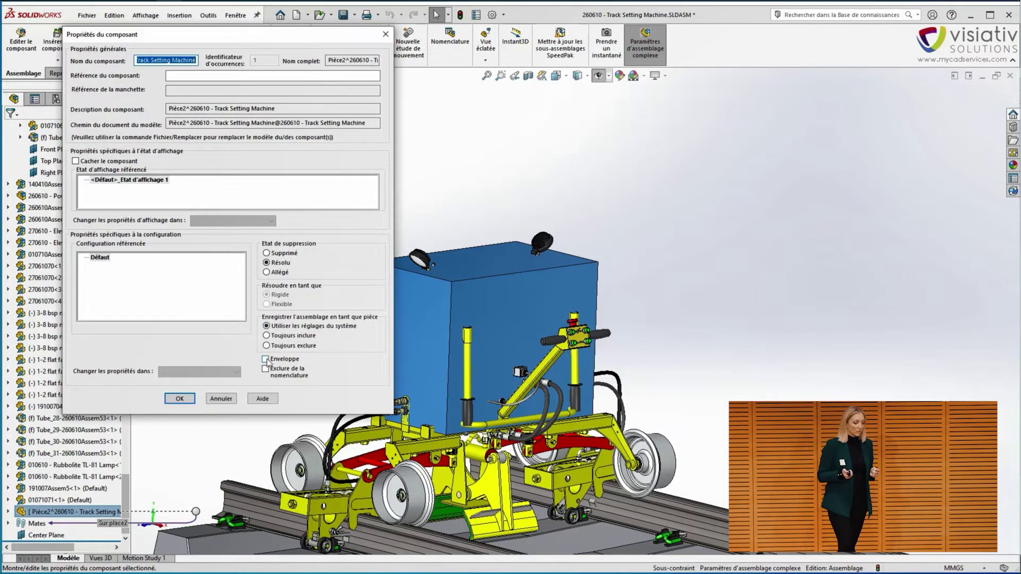
pyautogui.click(180, 399)
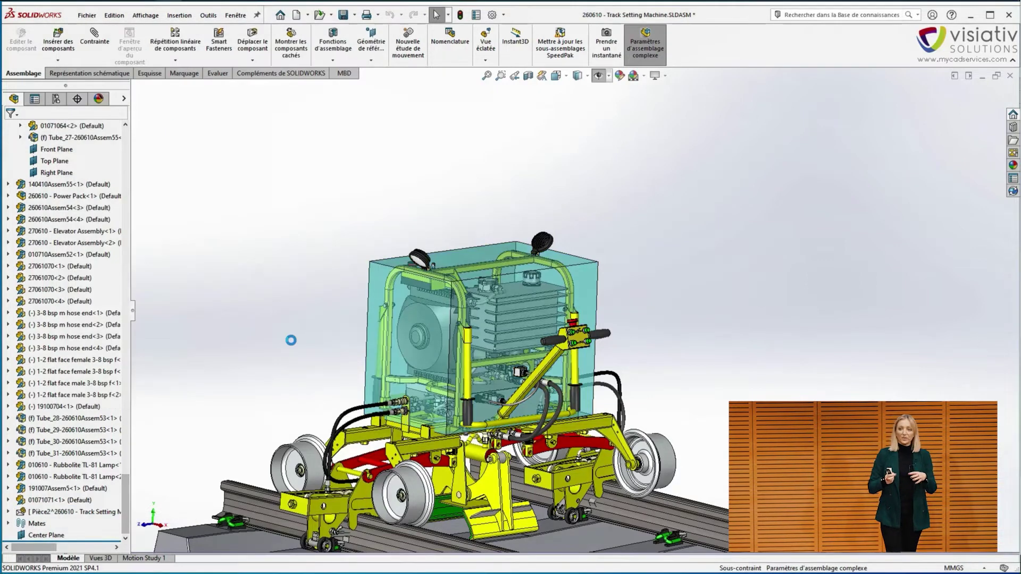
# - Select the components inside the envelope, treating coincidence as crossing, and review the selection in the feature tree
pyautogui.keyDown('ctrl'); pyautogui.moveTo(352, 342); pyautogui.dragTo(358, 275, button='middle'); pyautogui.keyUp('ctrl')
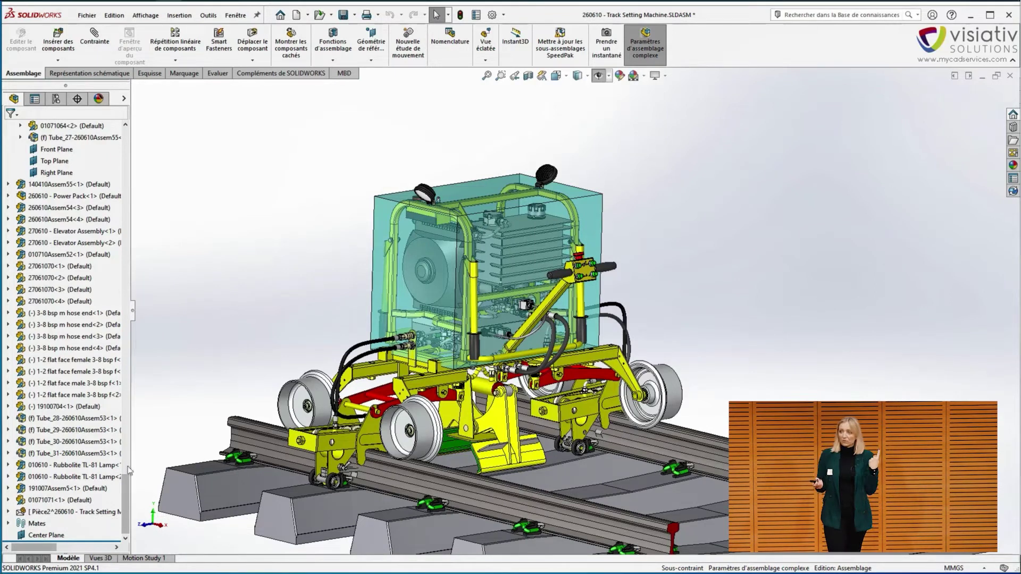
pyautogui.rightClick(66, 513)
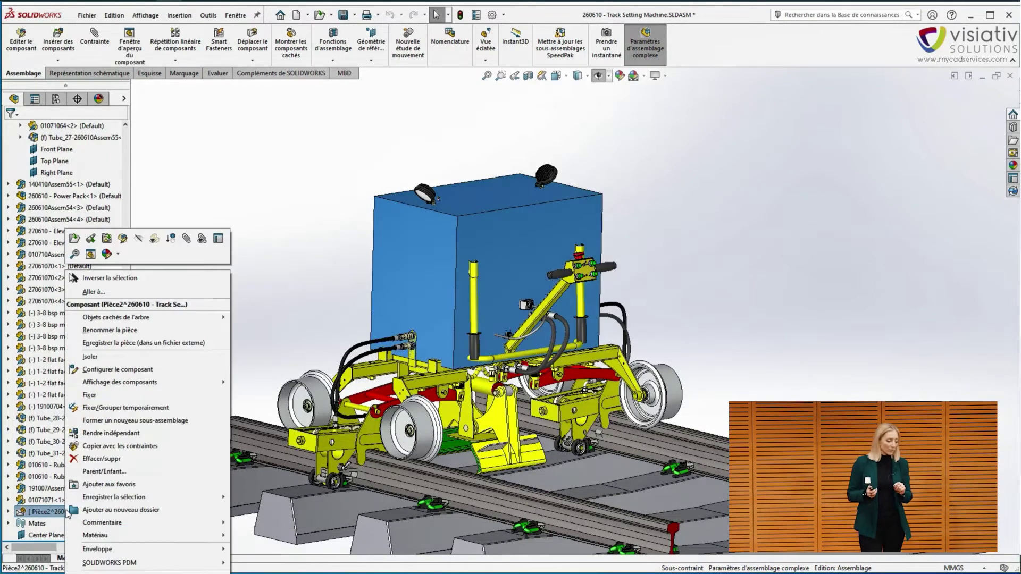
pyautogui.moveTo(190, 554)
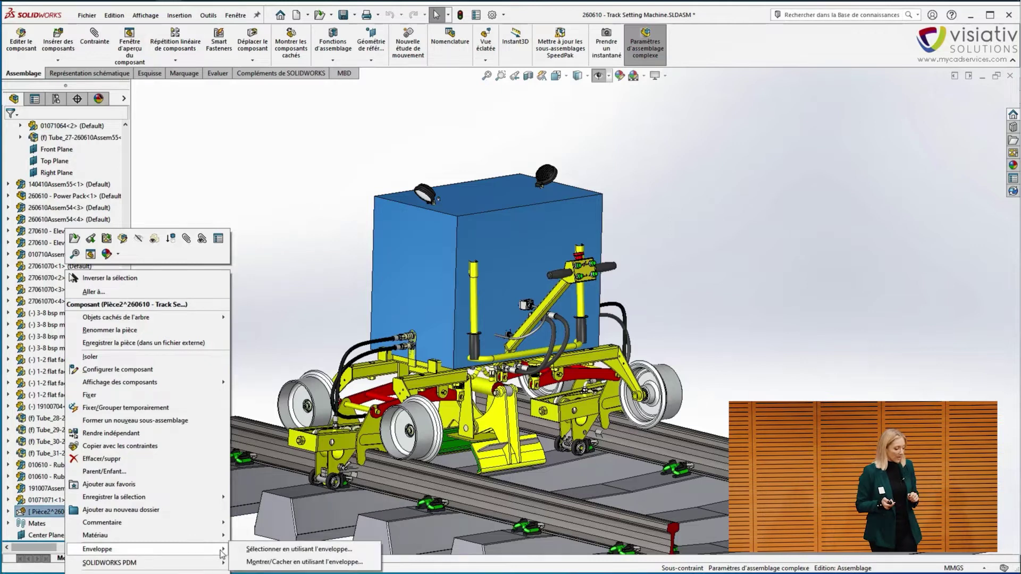
pyautogui.click(297, 551)
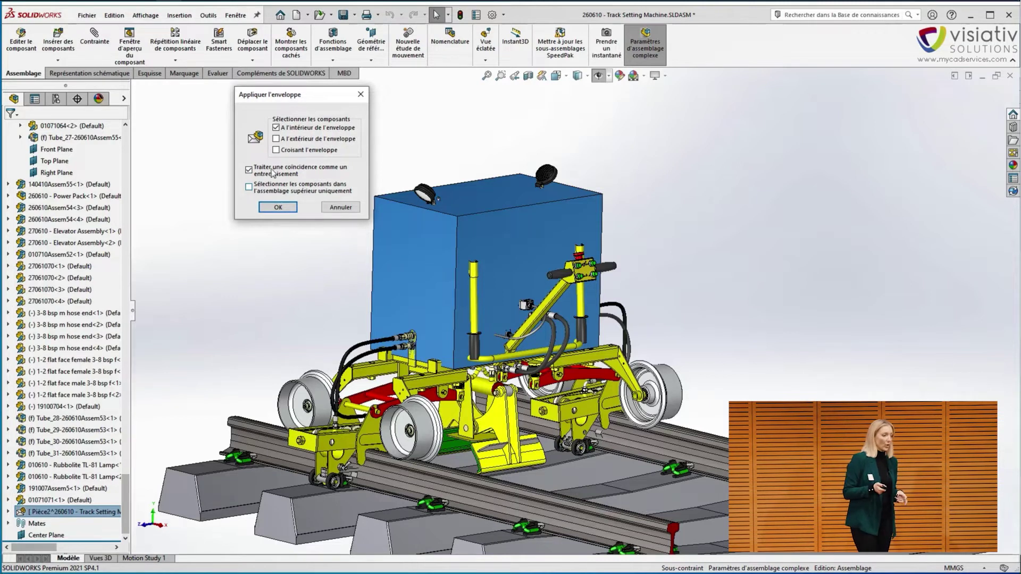
pyautogui.click(287, 208)
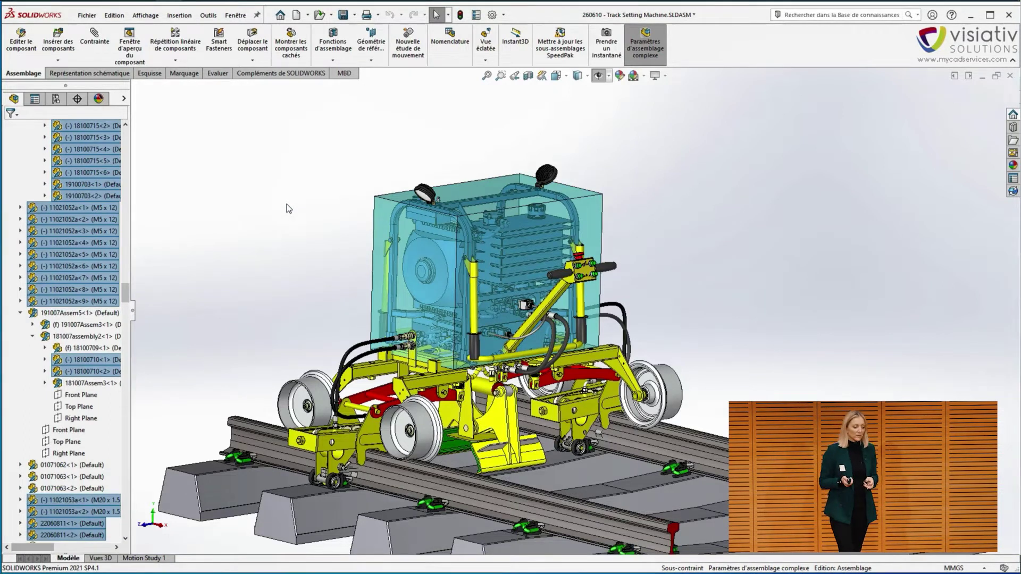
pyautogui.moveTo(127, 298); pyautogui.dragTo(141, 491)
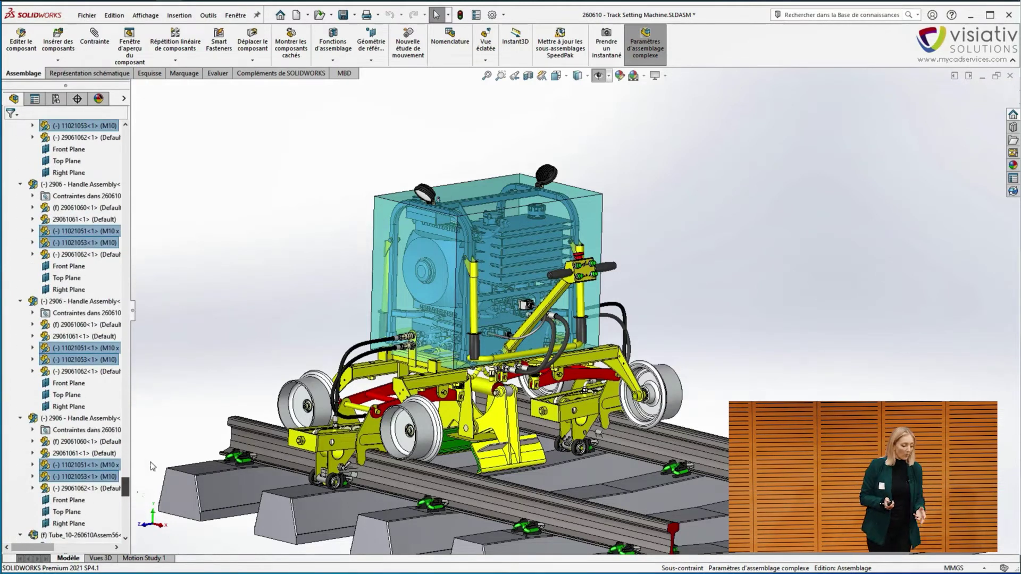
# - Invert the envelope selection and hide all components that are not inside the box
pyautogui.rightClick(266, 171)
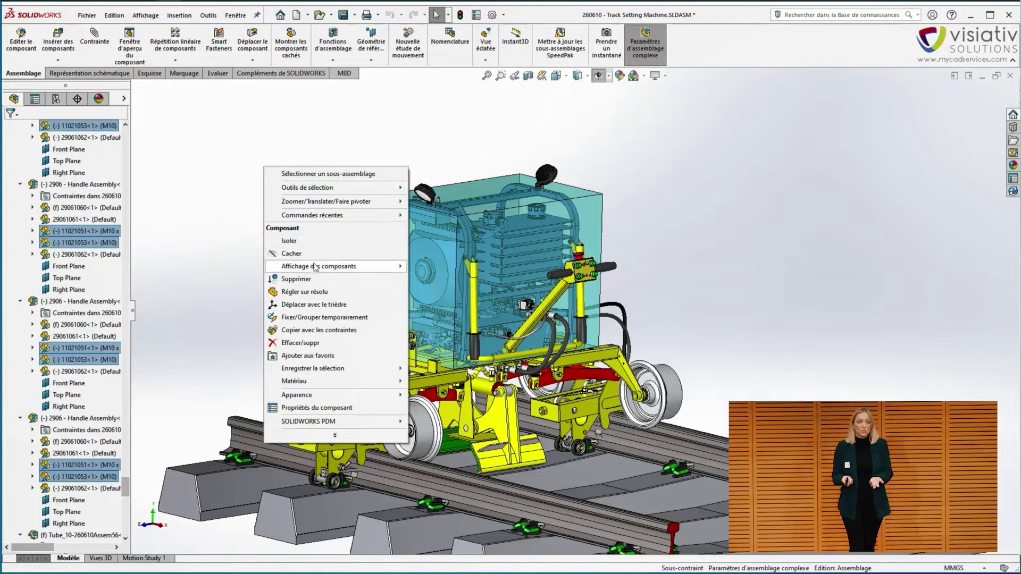
pyautogui.moveTo(343, 193)
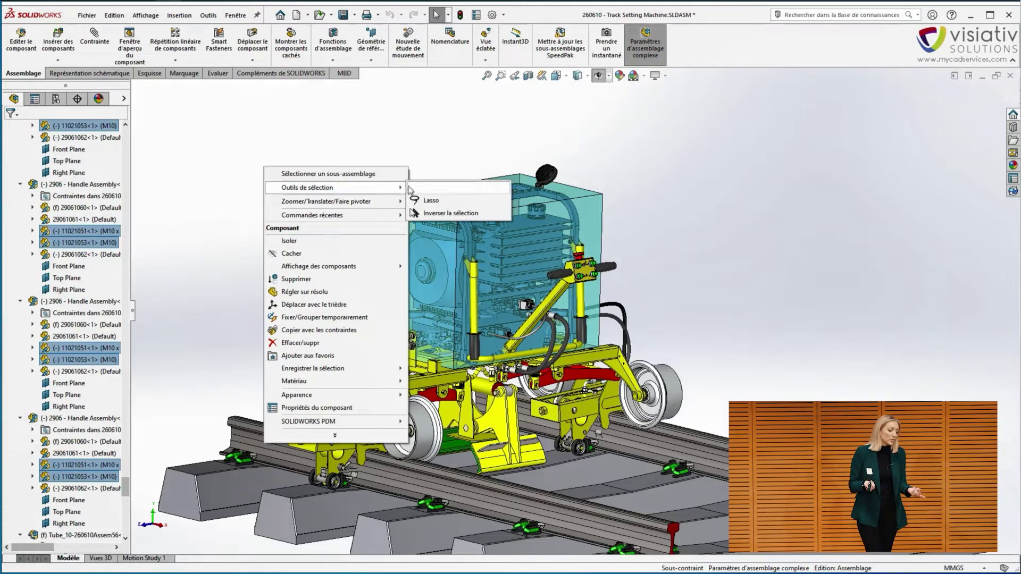
pyautogui.click(436, 213)
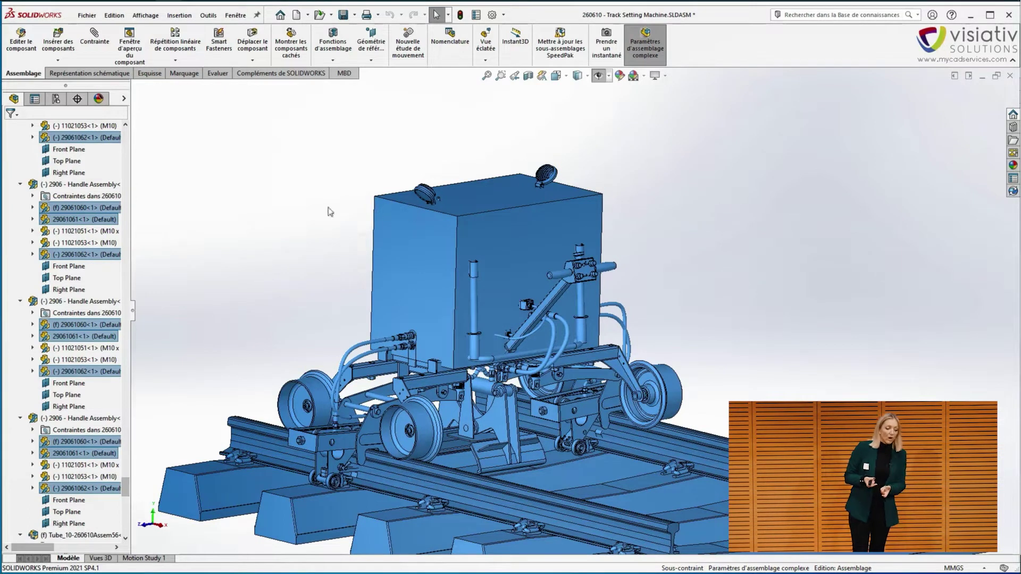
pyautogui.rightClick(296, 210)
pyautogui.click(326, 308)
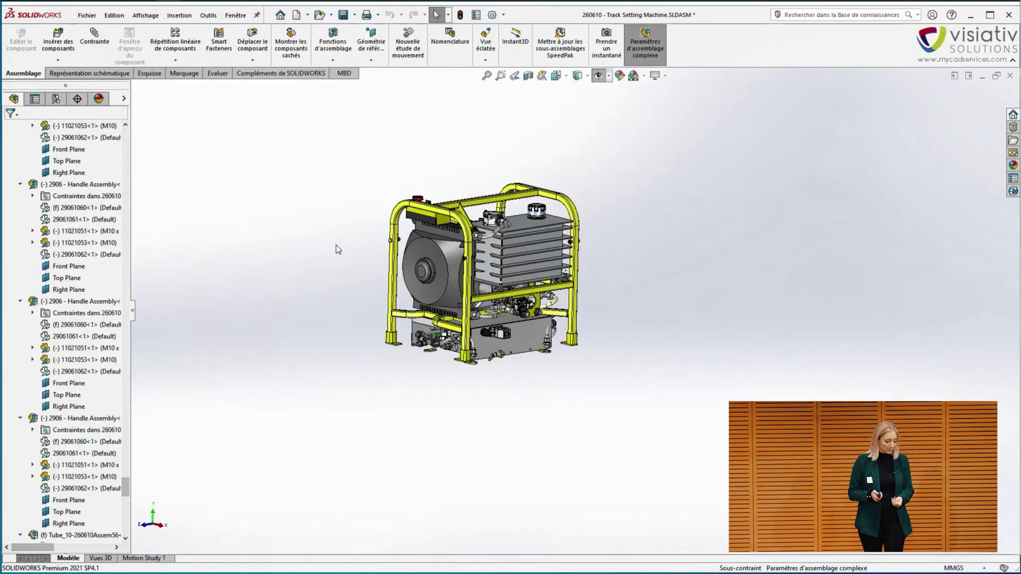
# - Bring all hidden components of the track setting machine back into view, with hidden envelopes included, and exit the show-hidden mode
pyautogui.moveTo(356, 250); pyautogui.dragTo(498, 230, button='middle')
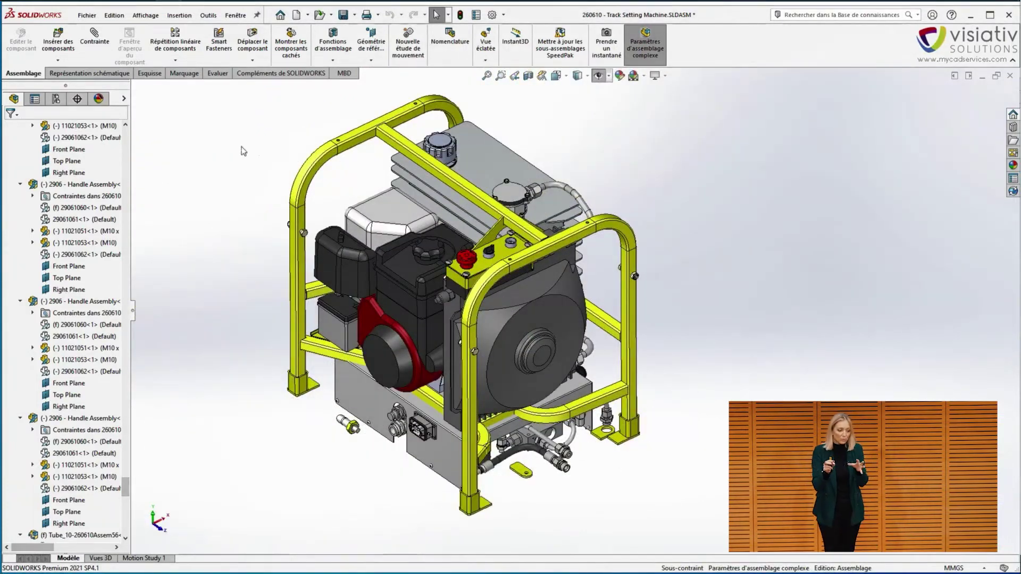
pyautogui.click(447, 14)
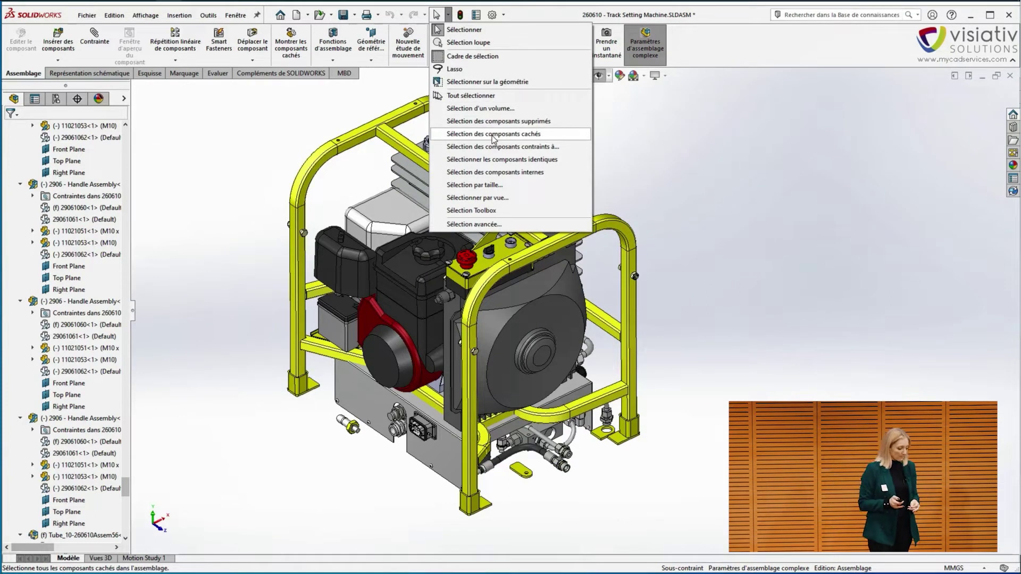
pyautogui.click(291, 48)
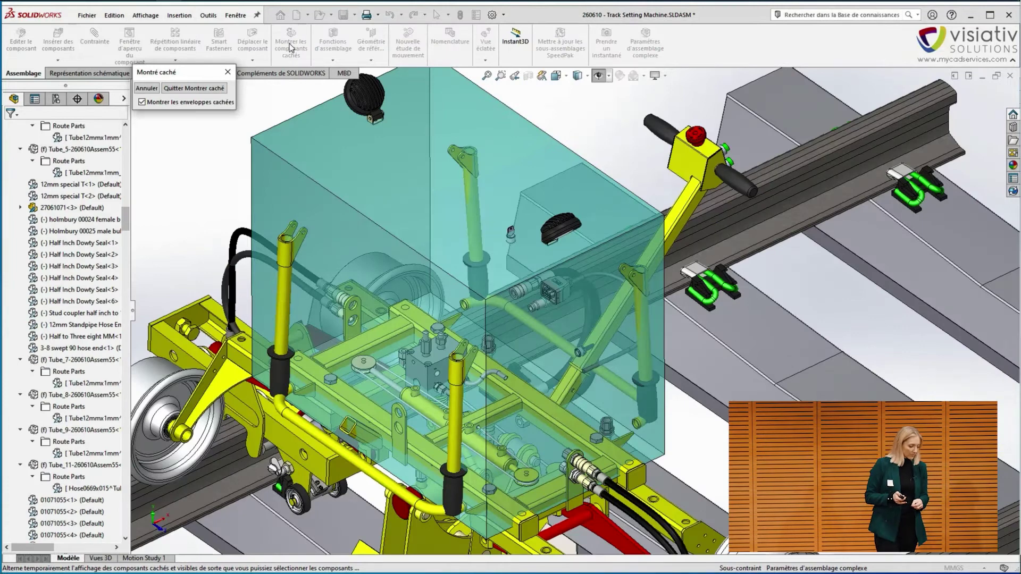
pyautogui.press('f')
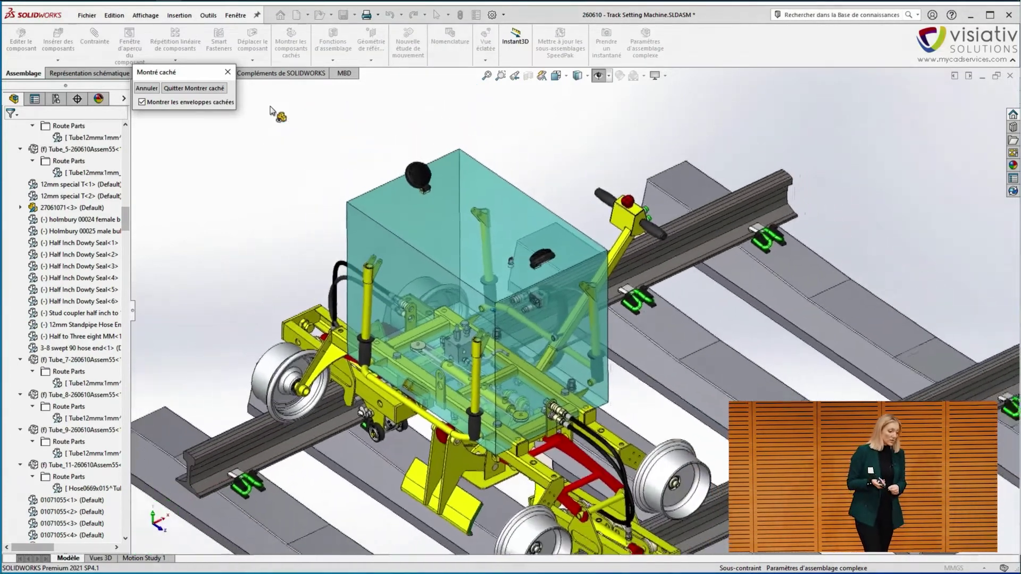
pyautogui.moveTo(265, 124); pyautogui.dragTo(836, 501)
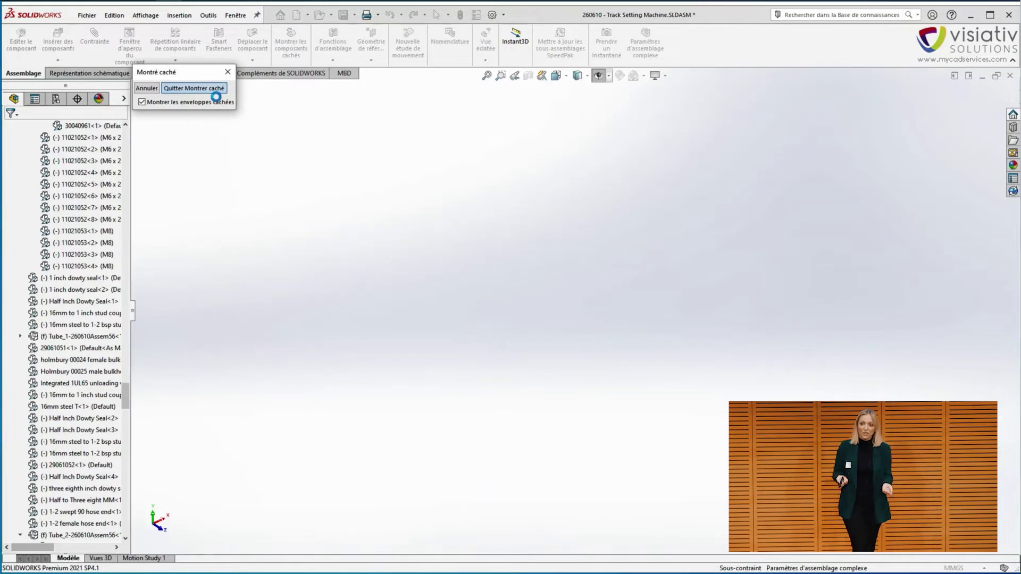
pyautogui.click(215, 91)
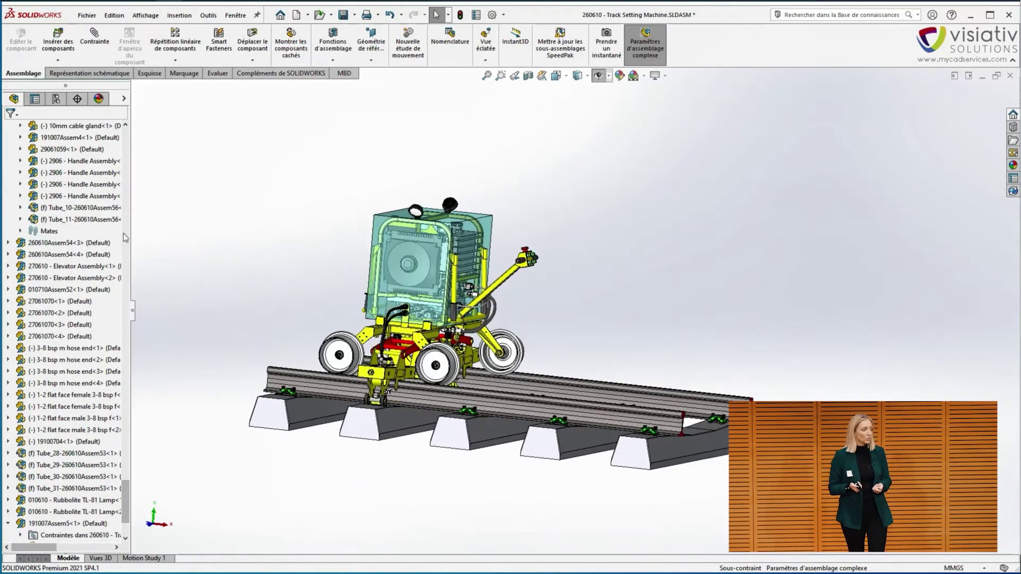
# - Turn the box part around the power pack back into a regular component by clearing its envelope property
pyautogui.scroll(-3, 127, 502)
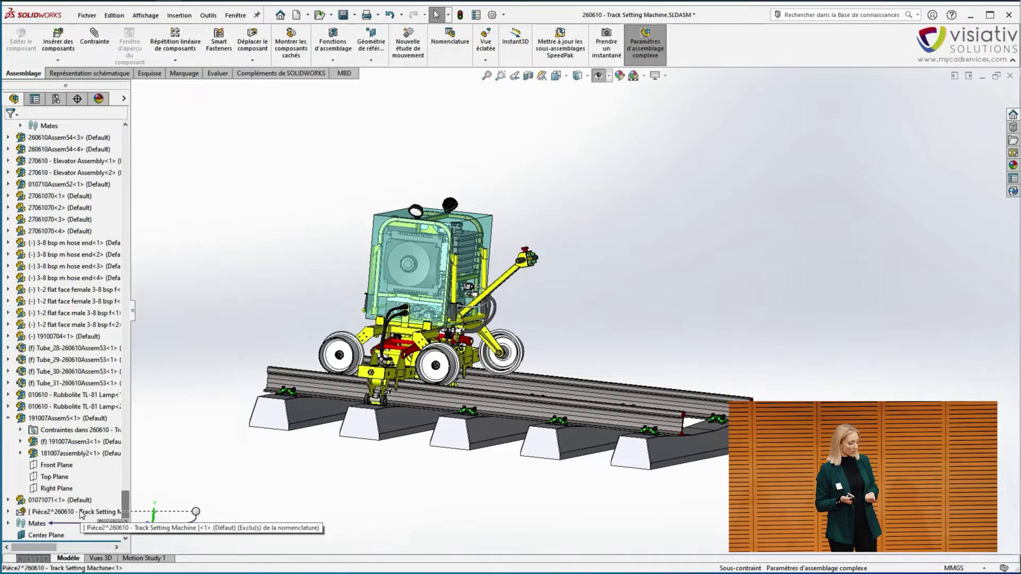
pyautogui.rightClick(79, 512)
pyautogui.click(233, 238)
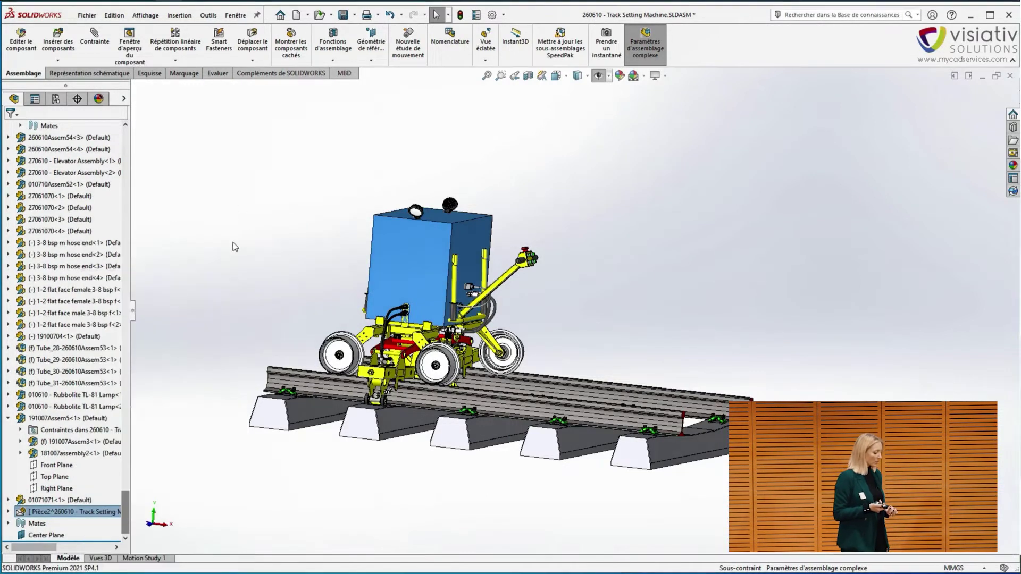
pyautogui.click(265, 360)
pyautogui.click(184, 398)
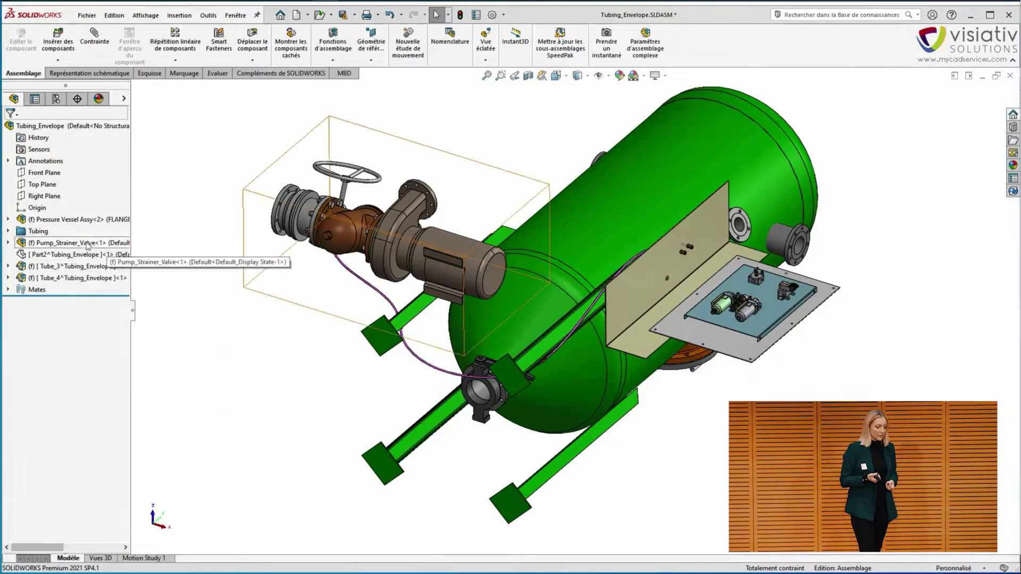
# - Show the hidden Part2 component of the Tubing_Envelope assembly and turn it into an envelope through its component properties
pyautogui.click(63, 254)
pyautogui.click(137, 228)
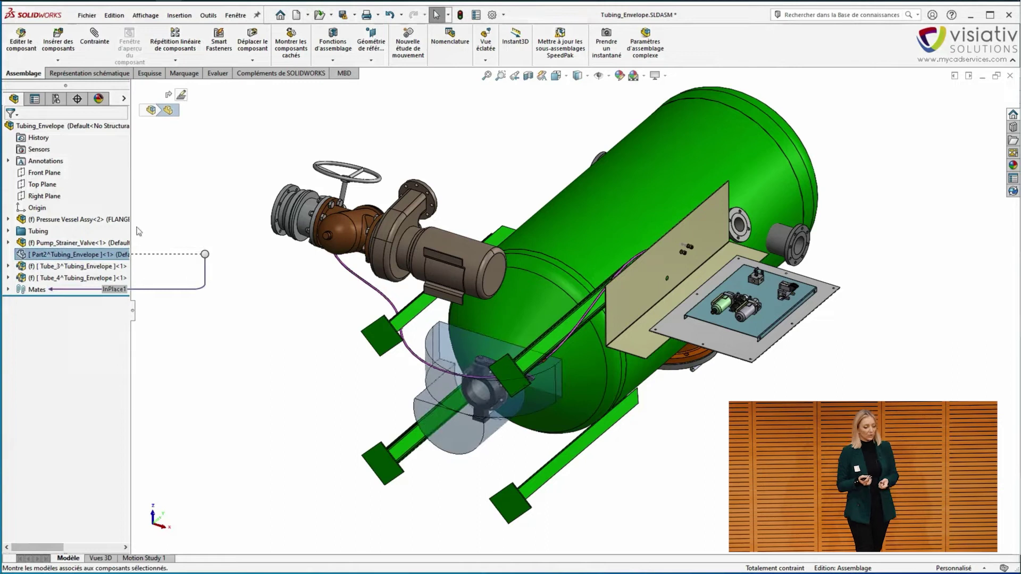
pyautogui.click(481, 512)
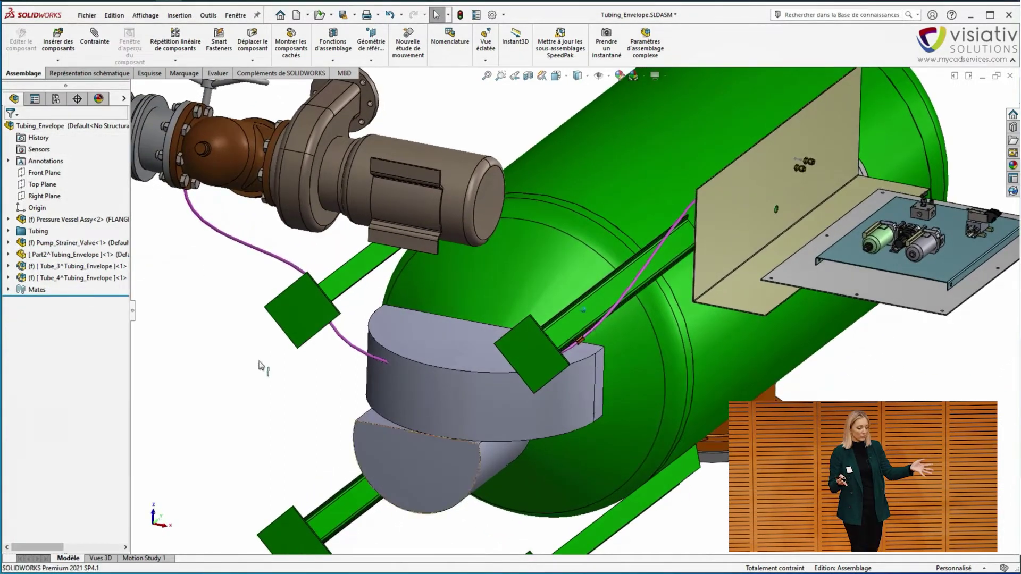
pyautogui.click(79, 255)
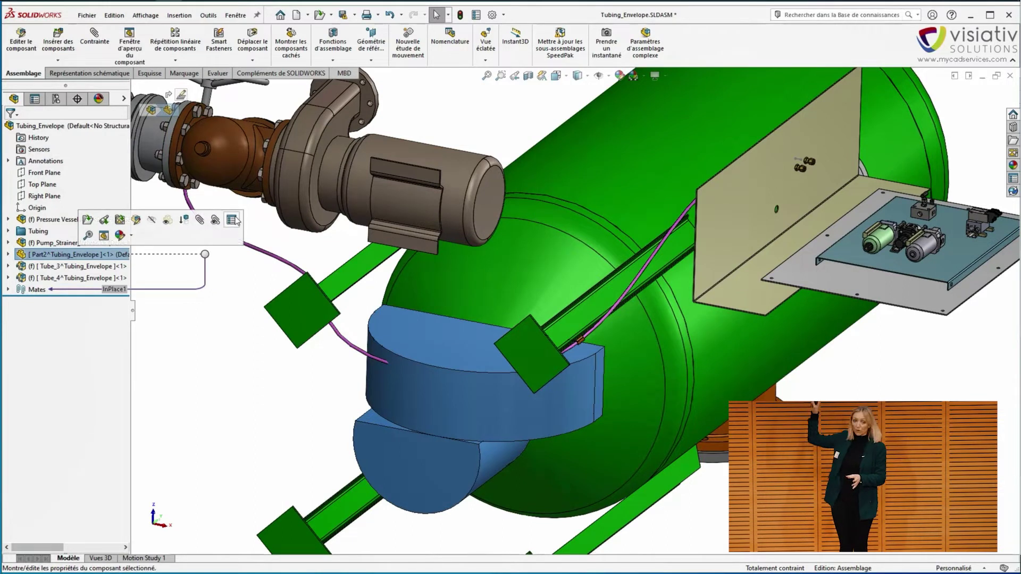
pyautogui.click(232, 219)
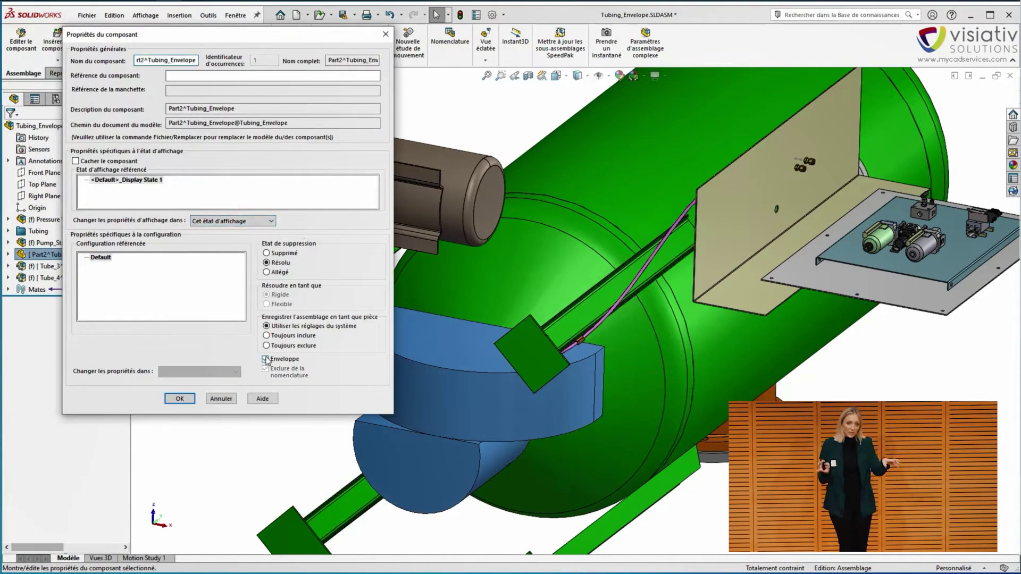
pyautogui.click(180, 400)
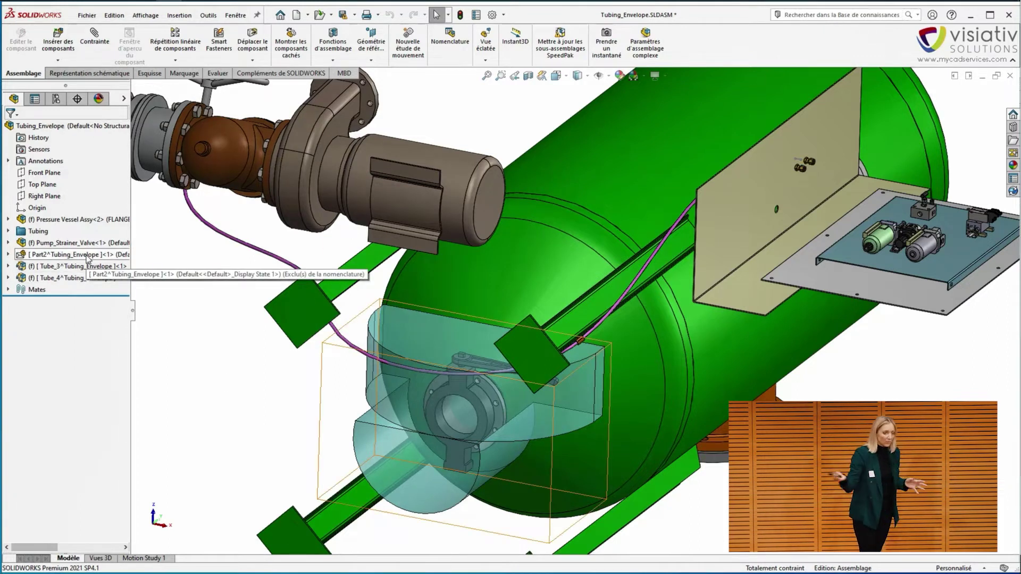
# - Apply the Part2 envelope to show only components crossing it, treating coincidence as crossing and hiding those that do not match
pyautogui.rightClick(87, 258)
pyautogui.moveTo(239, 535)
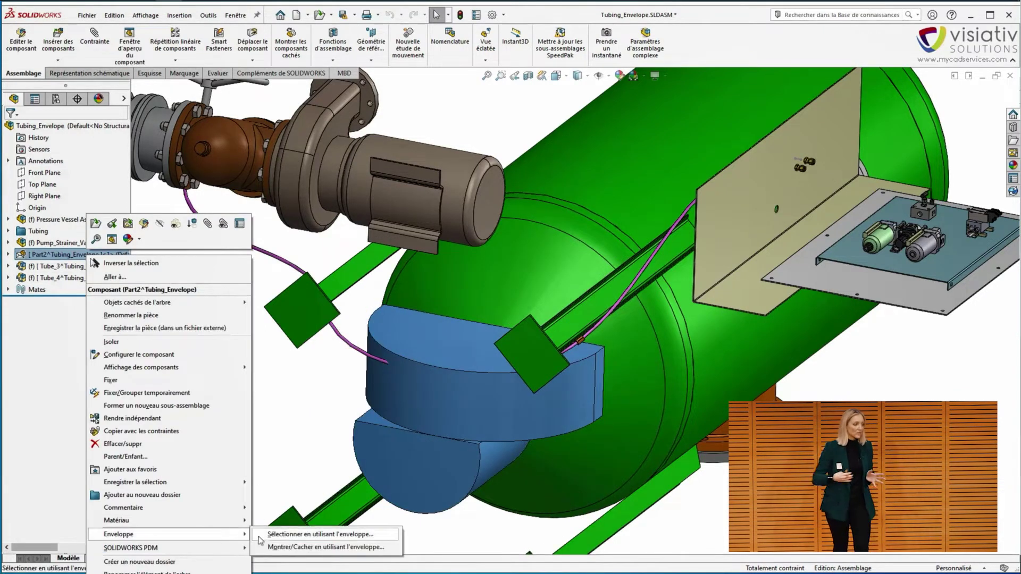
pyautogui.click(314, 547)
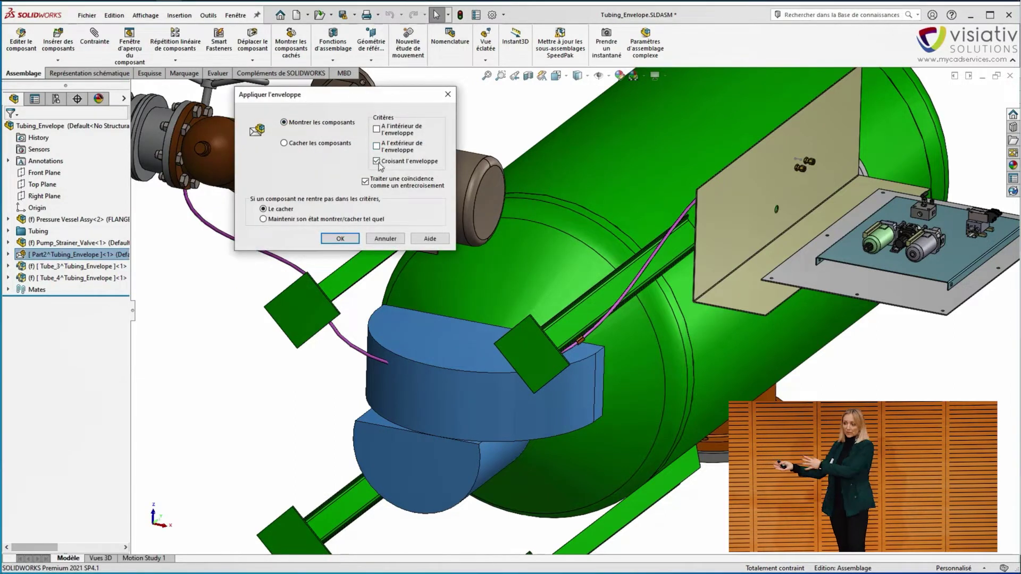
pyautogui.click(377, 162)
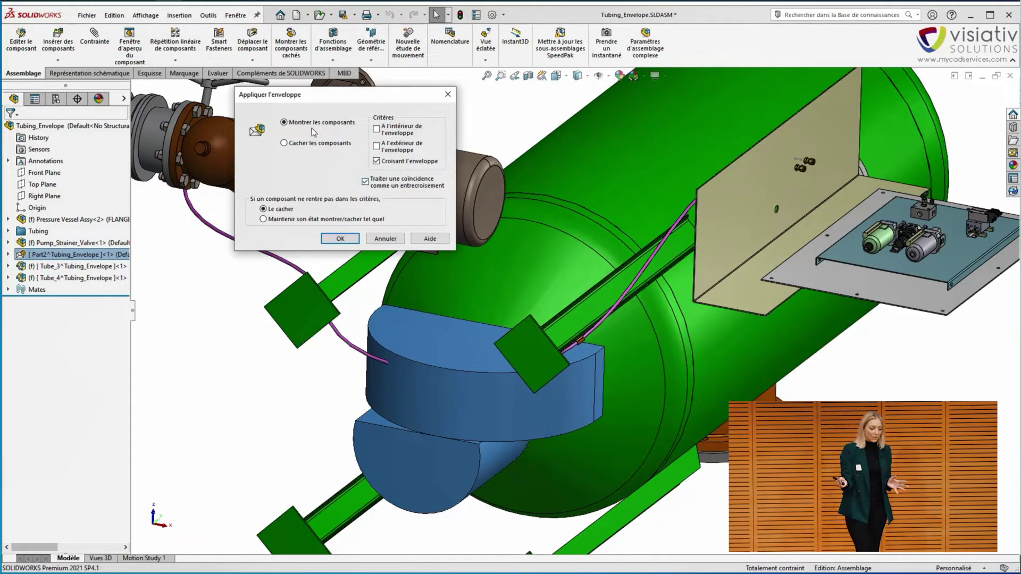
pyautogui.click(341, 239)
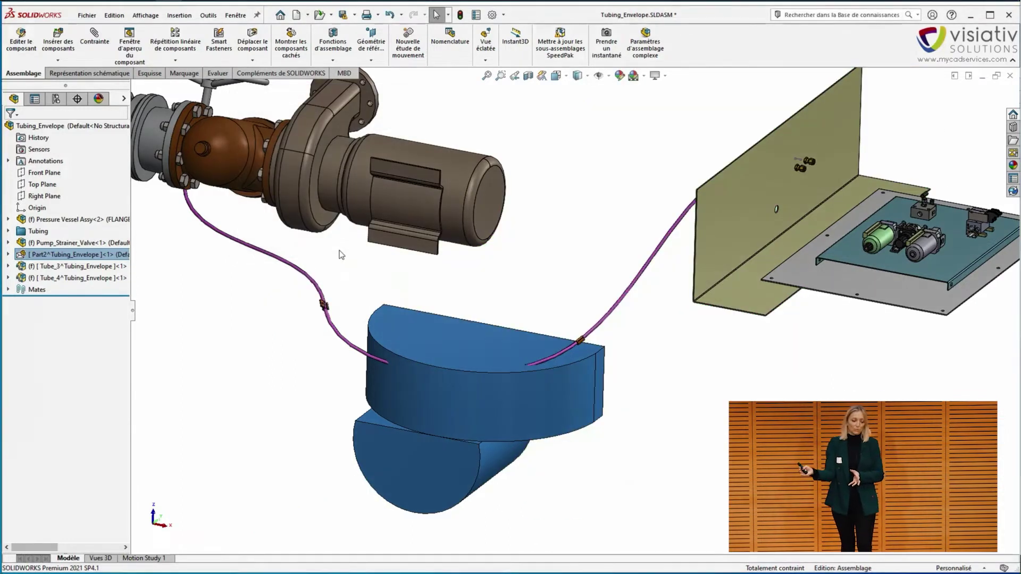
pyautogui.click(399, 271)
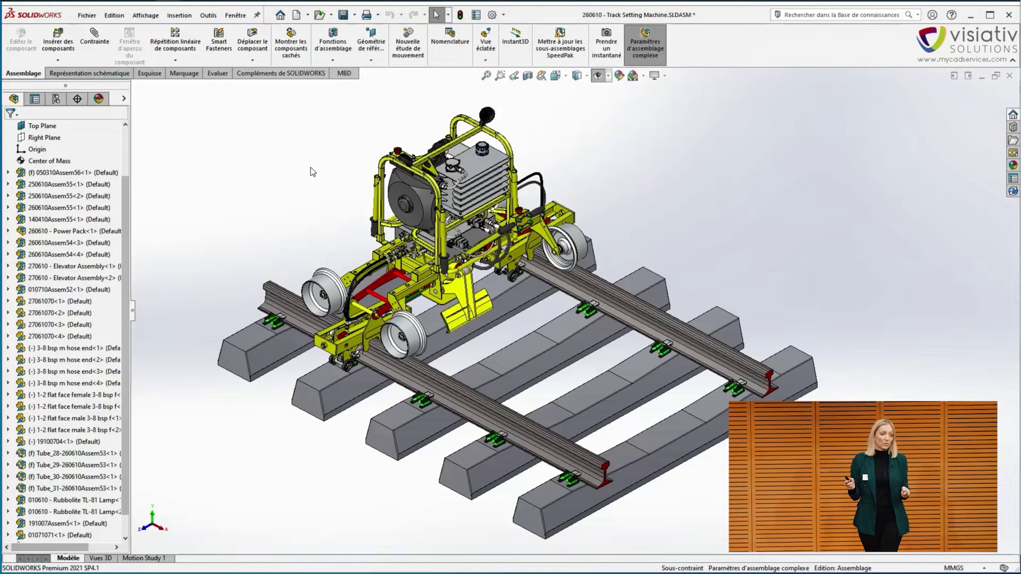
# - Check the total mass of the track setting machine assembly in its mass properties, with hidden components included
pyautogui.press('m')
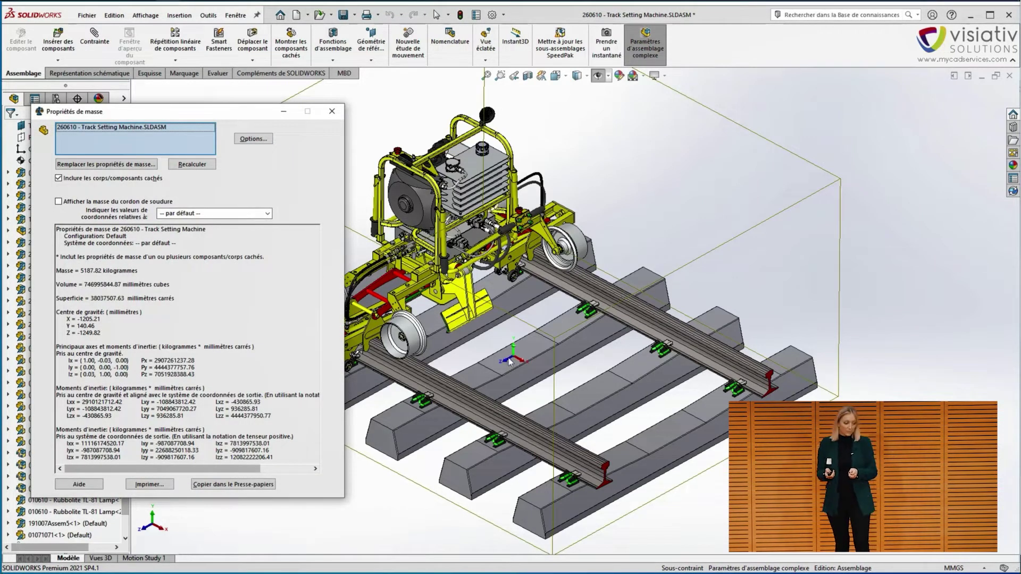
pyautogui.click(81, 272)
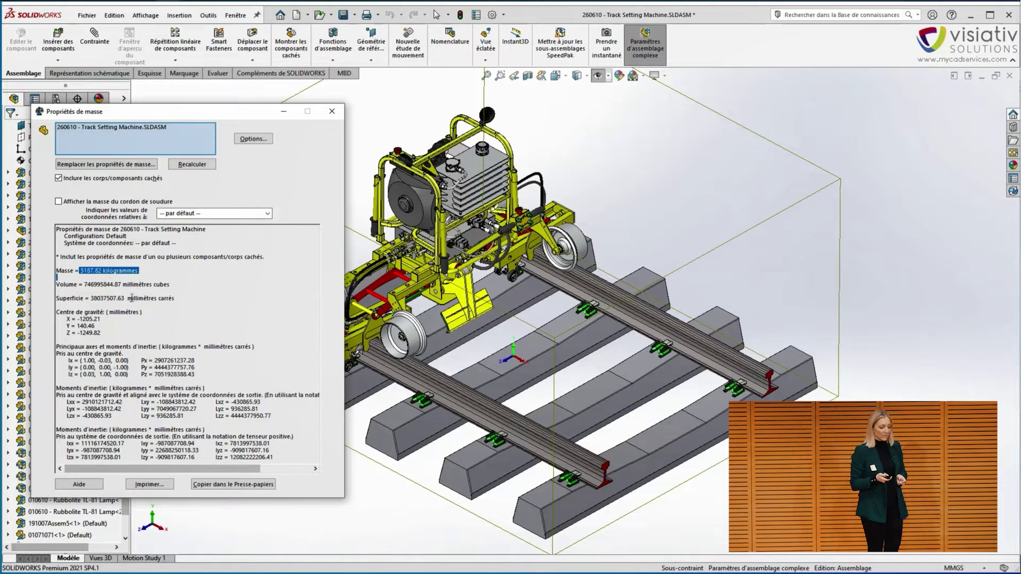
pyautogui.click(332, 111)
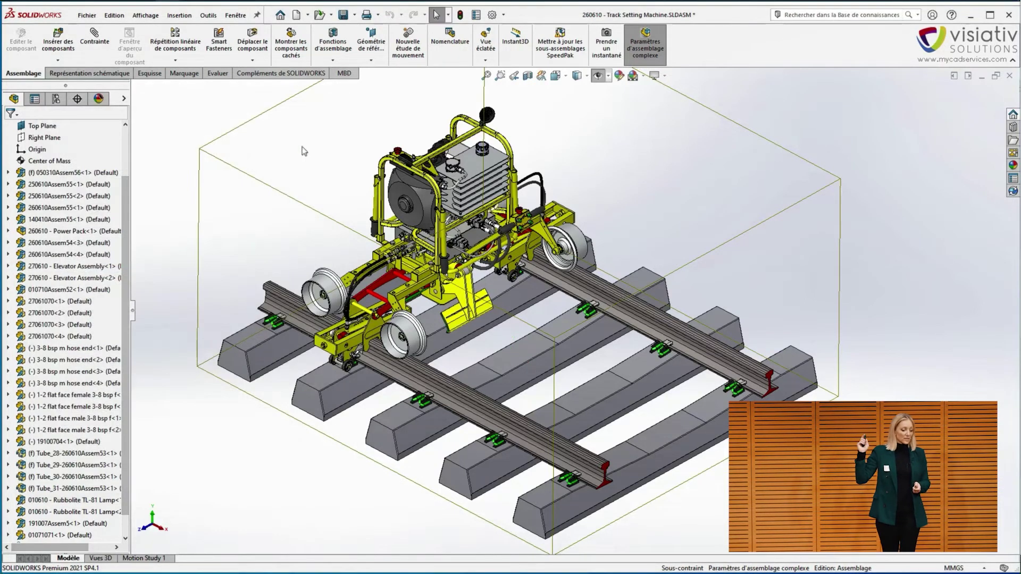
# - Turn the rail track subassembly 050310Assem56 into an envelope and check the mass of the whole assembly again
pyautogui.click(112, 172)
pyautogui.click(234, 137)
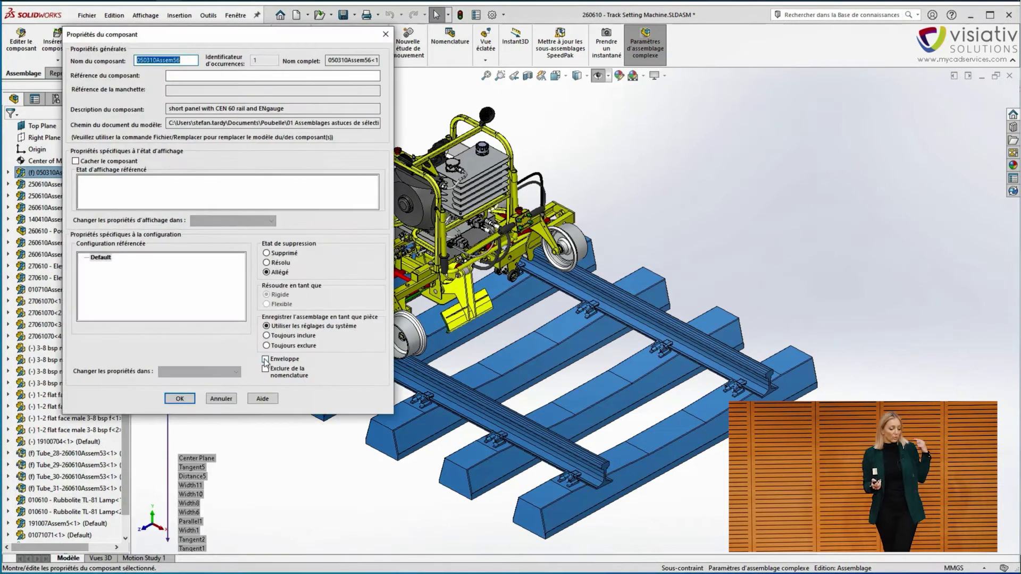
pyautogui.click(265, 360)
pyautogui.click(181, 400)
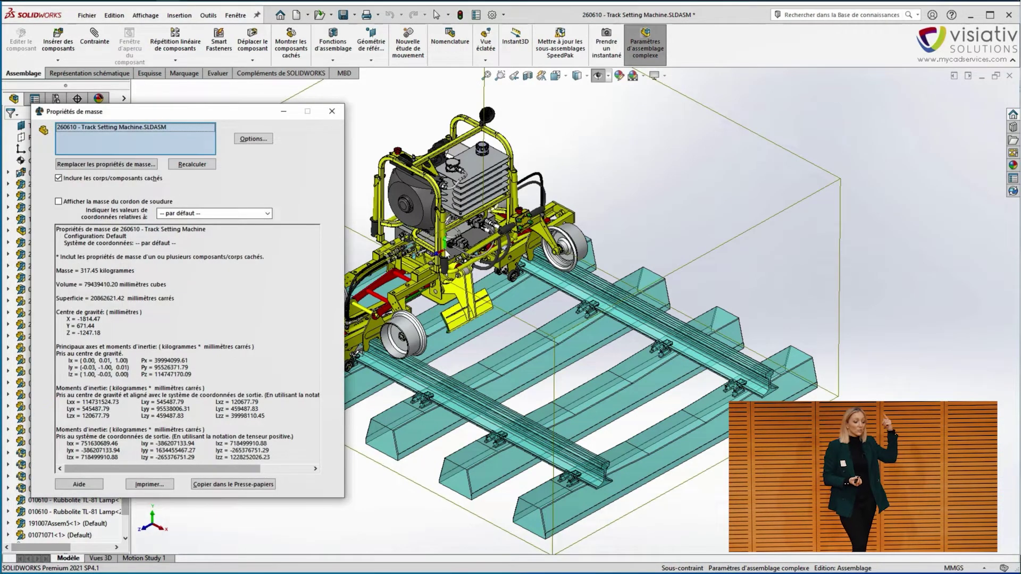
pyautogui.moveTo(81, 270); pyautogui.dragTo(96, 274)
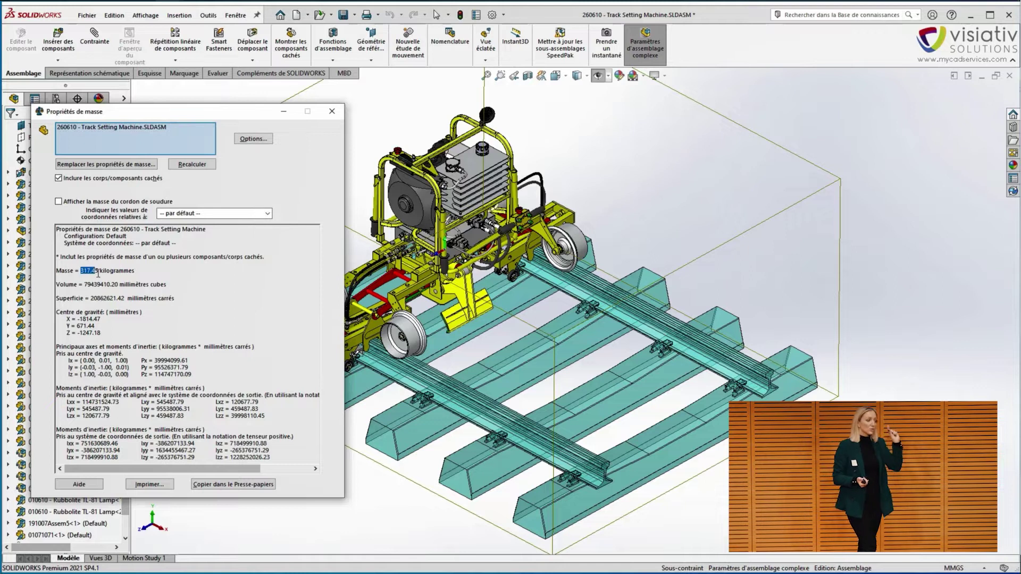
pyautogui.click(332, 111)
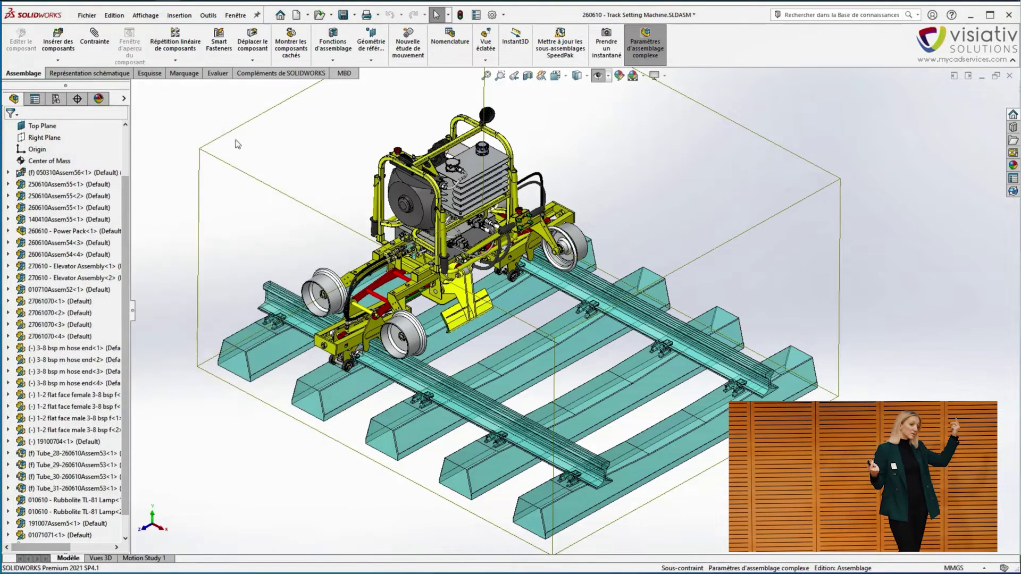
# - Open the view properties of Drawing View1 in the track setting machine drawing
pyautogui.hotkey('ctrl', 'Tab')
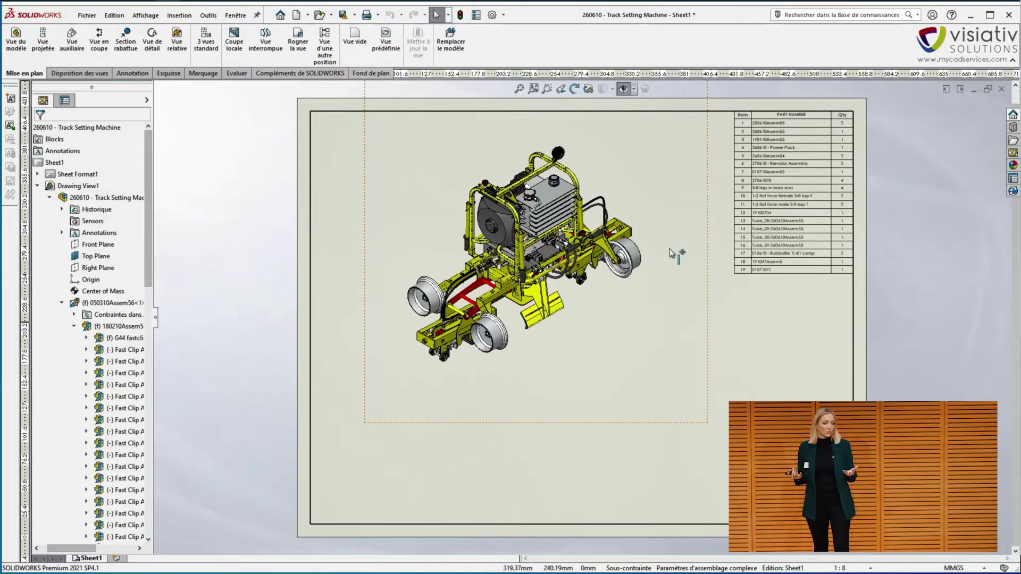
pyautogui.click(709, 126)
pyautogui.rightClick(709, 126)
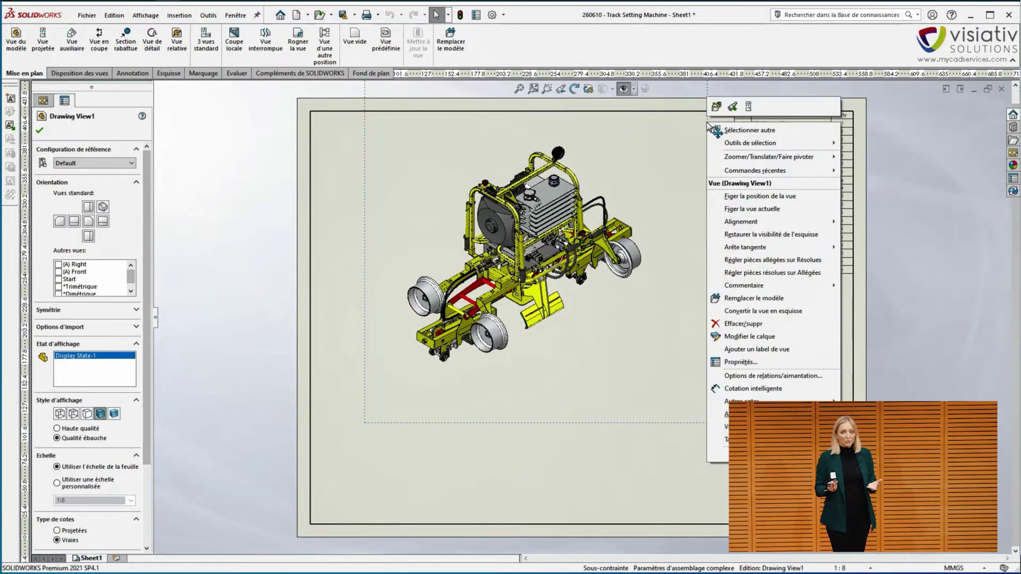
pyautogui.click(734, 362)
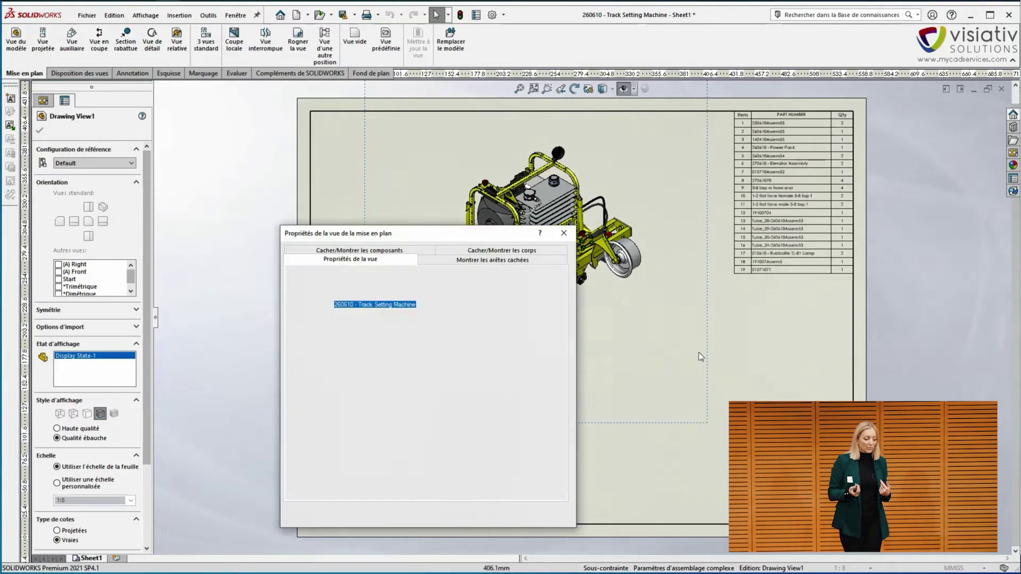
pyautogui.click(431, 426)
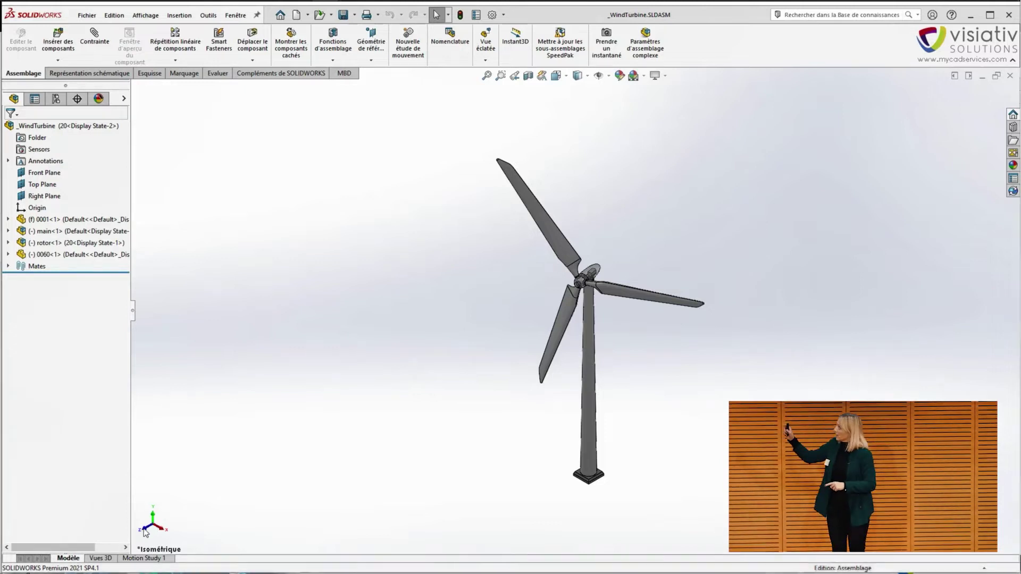
# - Orient the wind turbine assembly normal to the X, Y and Z axes in turn, finishing with the front view
pyautogui.click(167, 528)
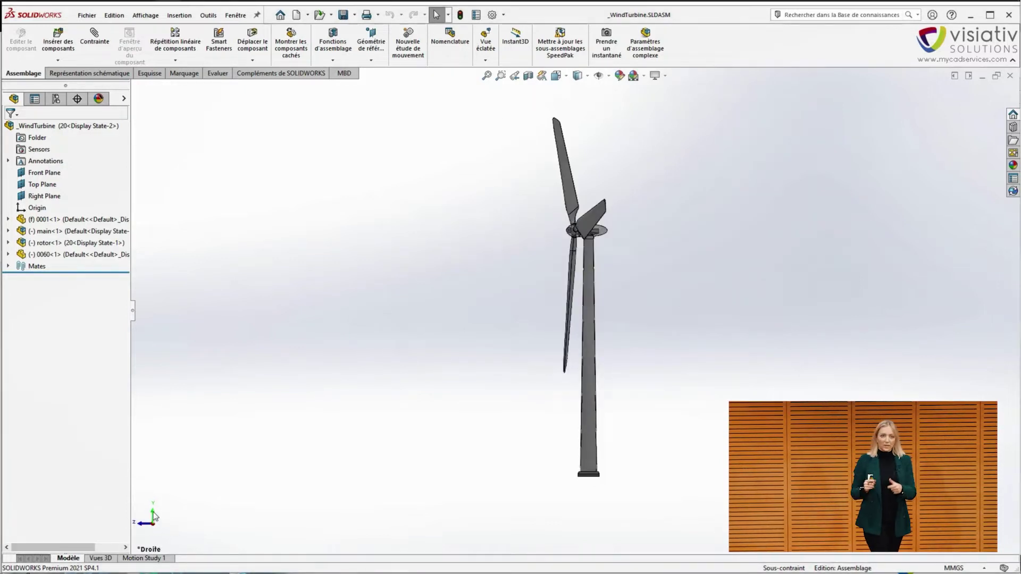
pyautogui.click(154, 514)
pyautogui.click(153, 540)
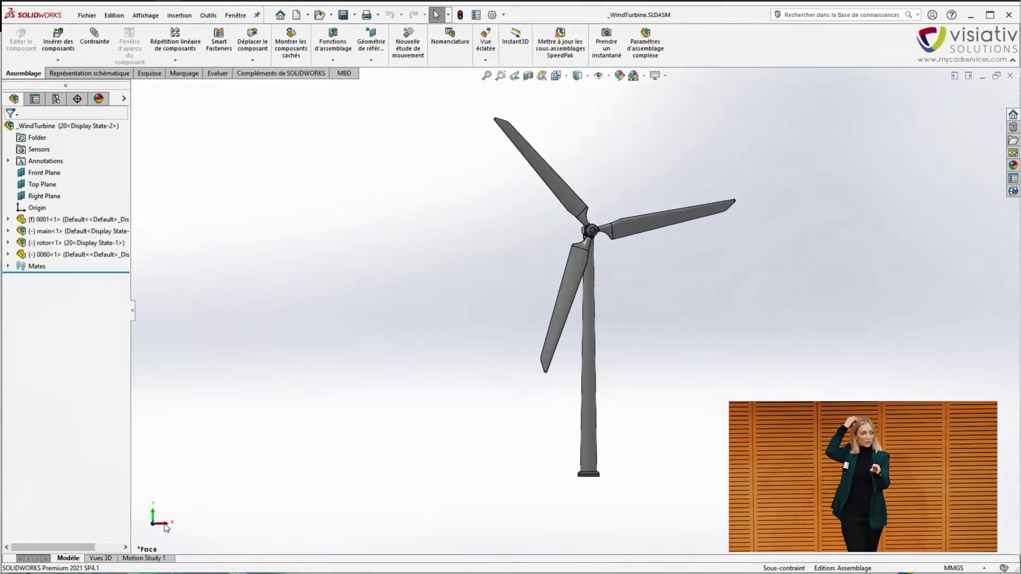
# - Rotate the wind turbine view about the X axis in 90-degree increments through one full turn
pyautogui.keyDown('shift'); pyautogui.click(167, 528); pyautogui.keyUp('shift')
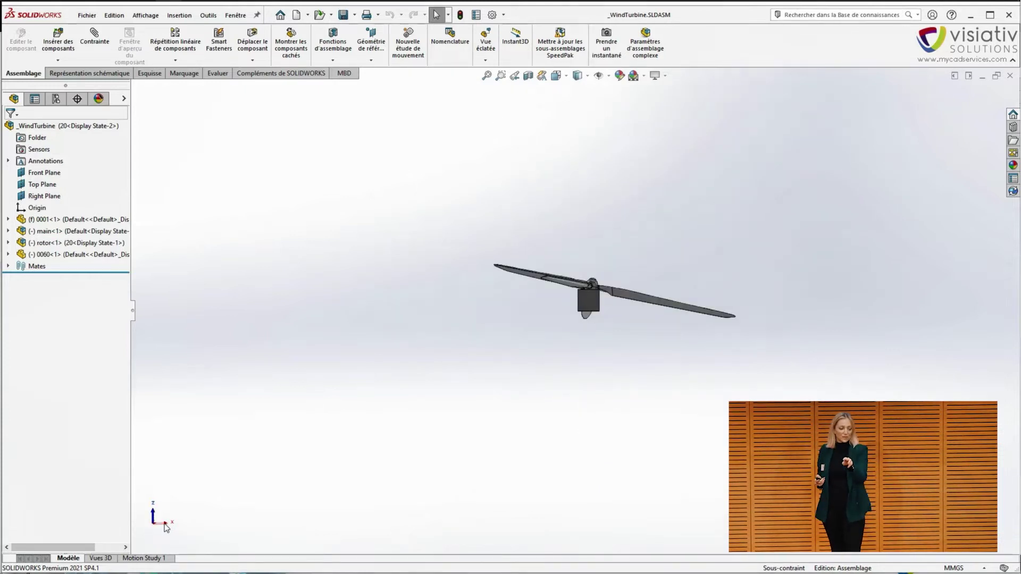
pyautogui.keyDown('shift'); pyautogui.click(167, 528); pyautogui.keyUp('shift')
pyautogui.keyDown('shift'); pyautogui.click(167, 528); pyautogui.keyUp('shift')
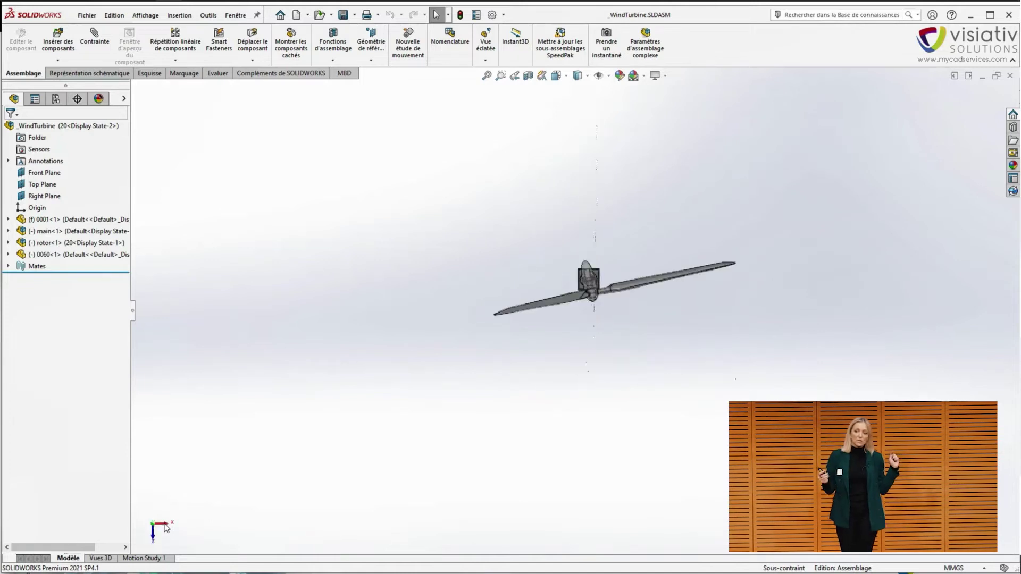
pyautogui.keyDown('shift'); pyautogui.click(167, 528); pyautogui.keyUp('shift')
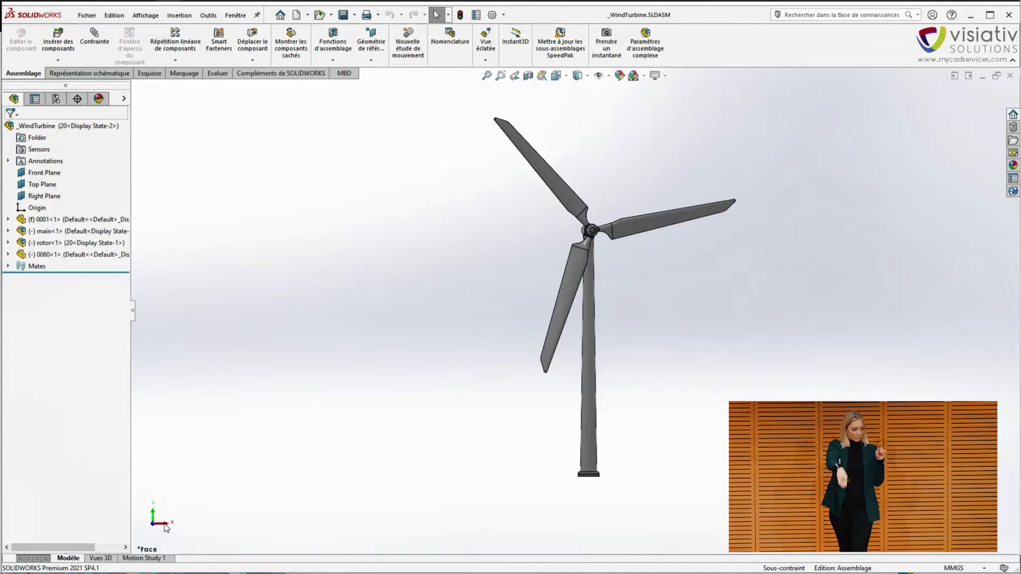
# - Rotate the wind turbine view about the X axis in small increments, past the upside-down orientation
pyautogui.keyDown('alt'); pyautogui.click(167, 528); pyautogui.keyUp('alt')
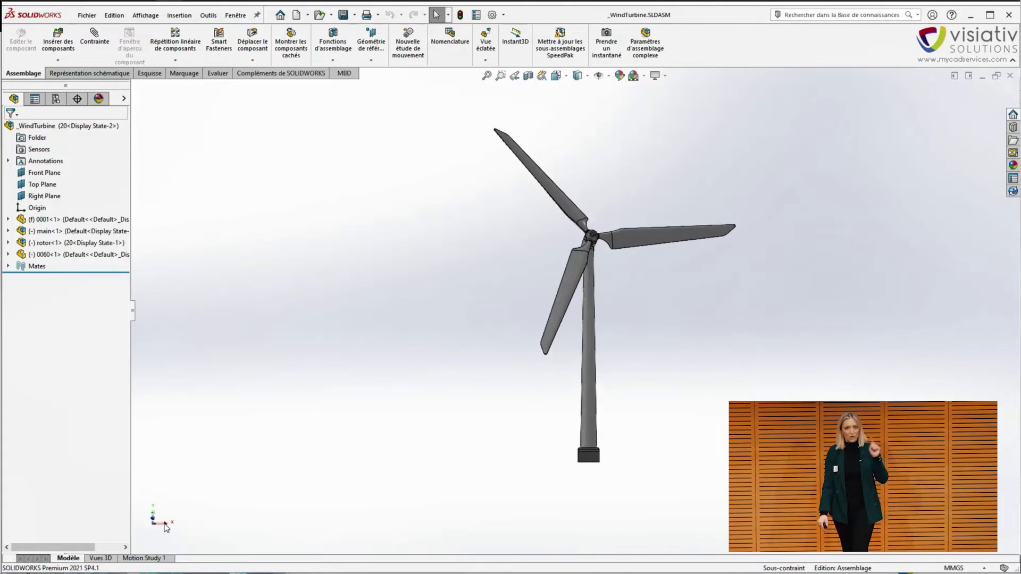
pyautogui.keyDown('alt'); pyautogui.click(167, 528); pyautogui.keyUp('alt')
pyautogui.keyDown('alt'); pyautogui.click(167, 527); pyautogui.keyUp('alt')
pyautogui.keyDown('alt'); pyautogui.click(167, 528); pyautogui.keyUp('alt')
pyautogui.keyDown('alt'); pyautogui.click(167, 528); pyautogui.keyUp('alt')
pyautogui.keyDown('alt'); pyautogui.click(167, 528); pyautogui.keyUp('alt')
pyautogui.keyDown('alt'); pyautogui.click(167, 528); pyautogui.keyUp('alt')
pyautogui.keyDown('alt'); pyautogui.click(167, 528); pyautogui.keyUp('alt')
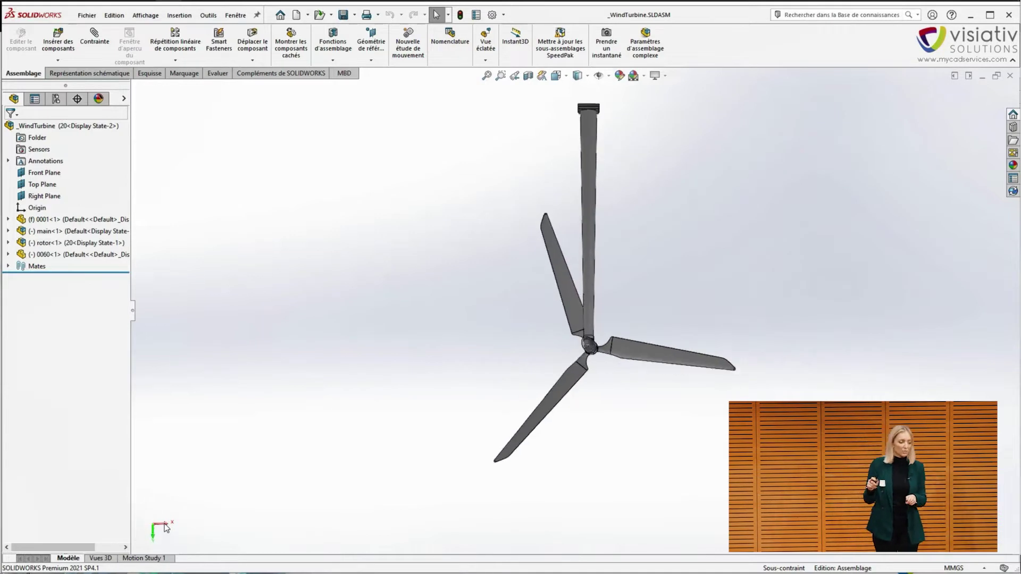
pyautogui.keyDown('alt'); pyautogui.click(167, 528); pyautogui.keyUp('alt')
pyautogui.keyDown('alt'); pyautogui.click(167, 528); pyautogui.keyUp('alt')
pyautogui.keyDown('alt'); pyautogui.click(167, 528); pyautogui.keyUp('alt')
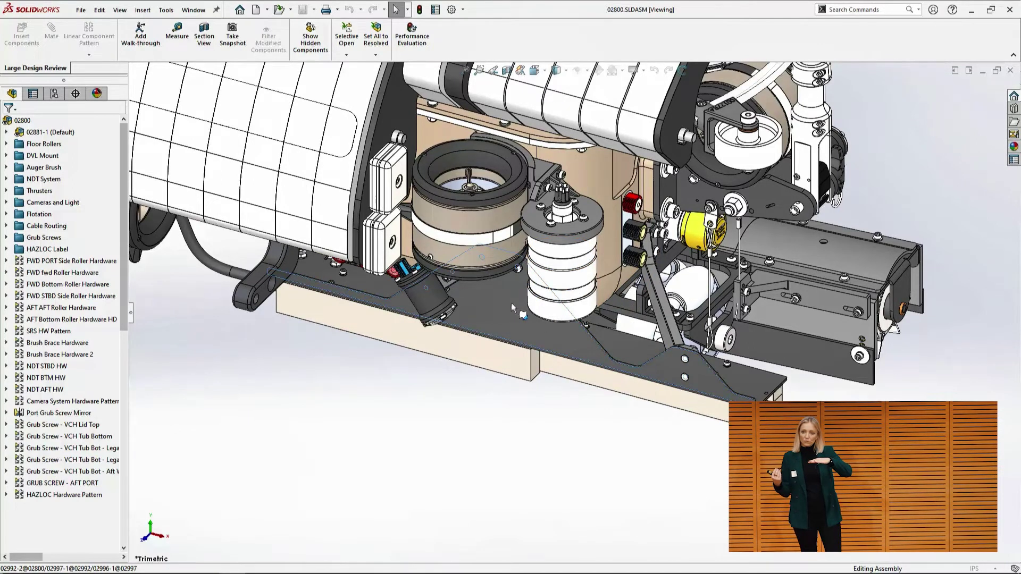
# - Open the sheet metal part 02996 from the 02800 assembly and show the end of its feature history
pyautogui.click(521, 314)
pyautogui.click(541, 257)
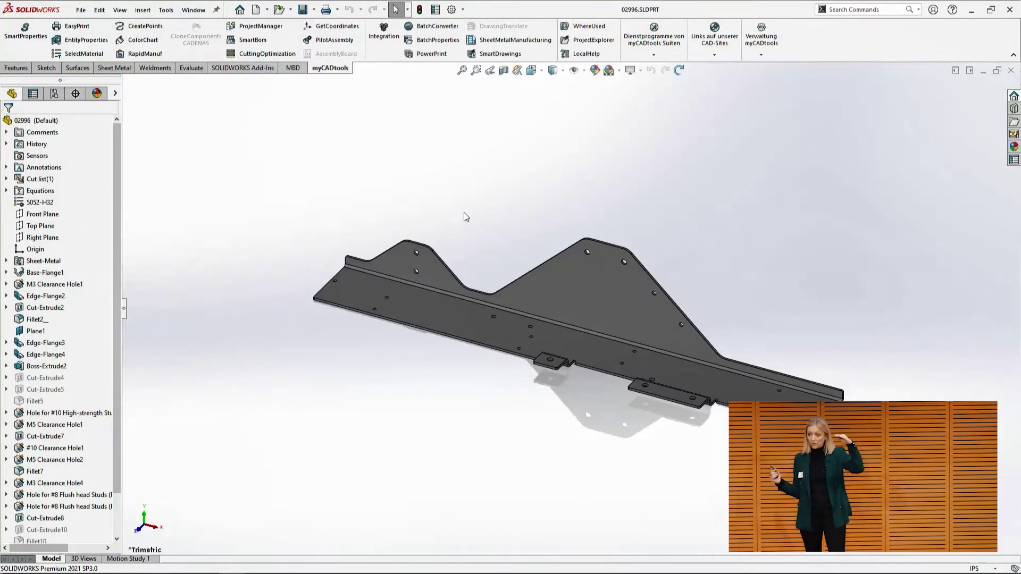
pyautogui.moveTo(122, 313); pyautogui.dragTo(134, 313)
pyautogui.scroll(-2, 106, 319)
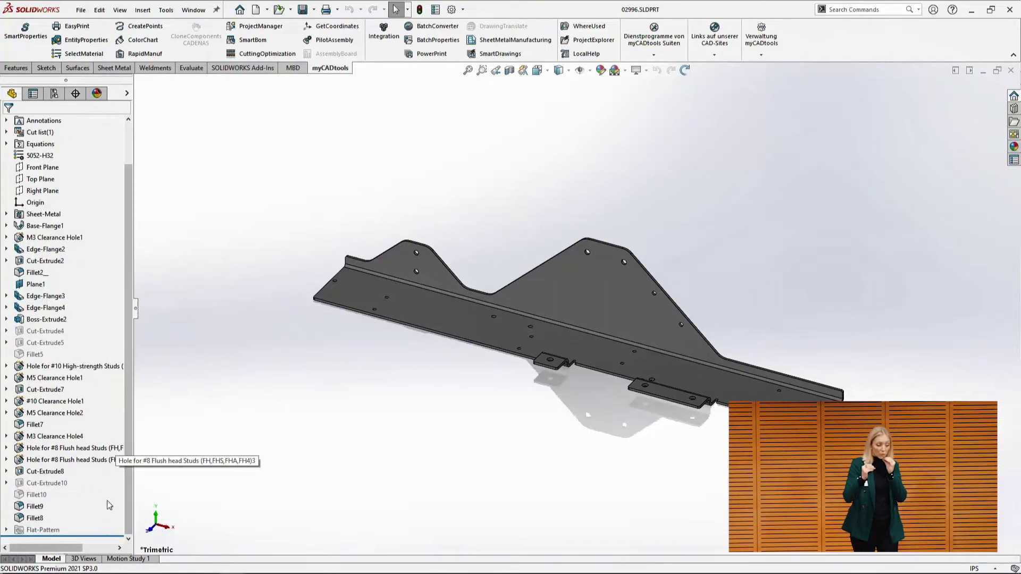
# - Roll the feature history back to just after M3 Clearance Hole1, and step it forward one feature at a time to Plane1
pyautogui.moveTo(106, 536); pyautogui.dragTo(106, 243)
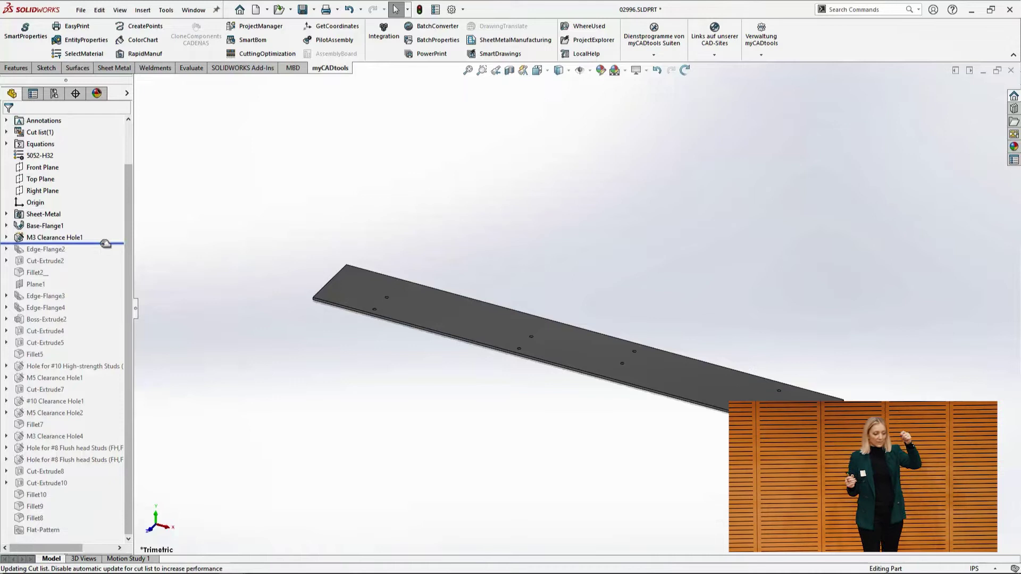
pyautogui.press('Down')
pyautogui.press('Down')
pyautogui.press('Down')
pyautogui.press('Down')
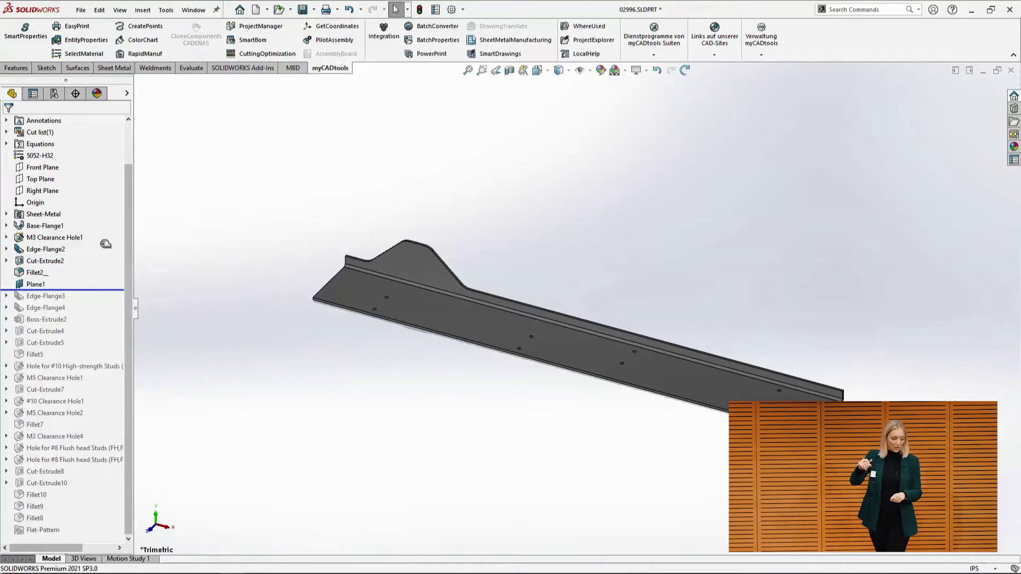
# - Check the arrow key navigation setting in the FeatureManager system options, leaving the options without changes
pyautogui.click(451, 9)
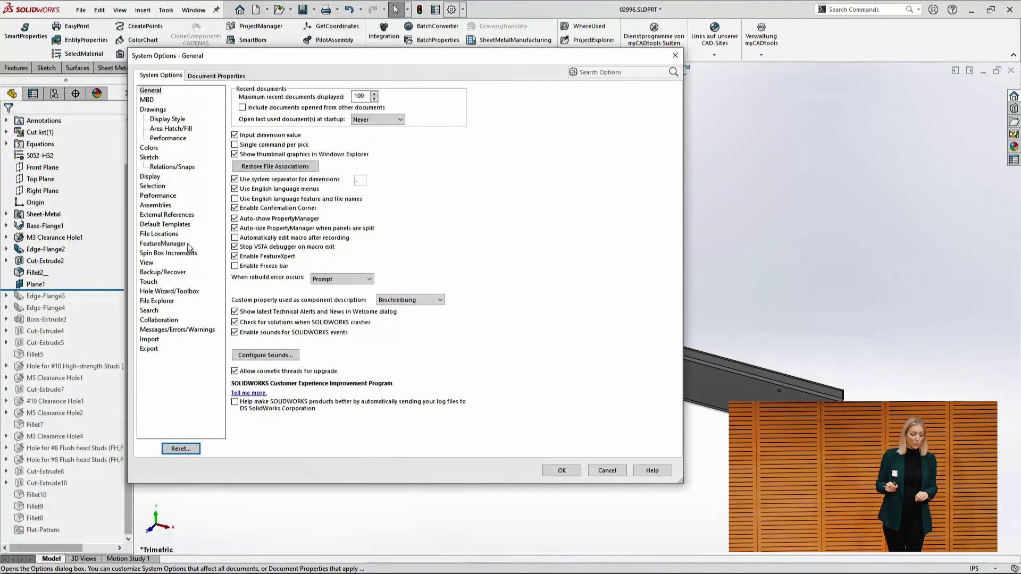
pyautogui.click(184, 244)
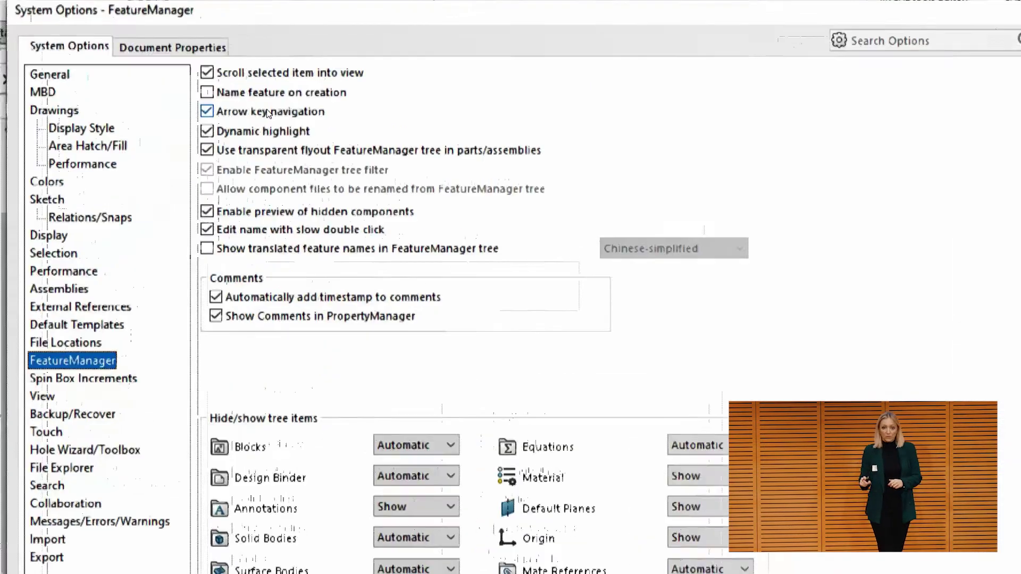
pyautogui.click(269, 112)
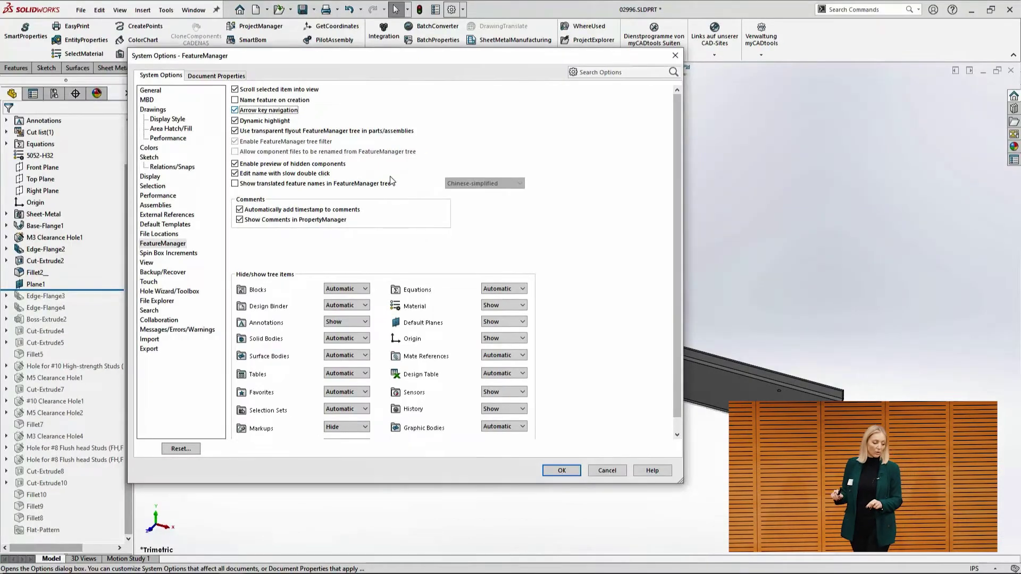
pyautogui.click(592, 470)
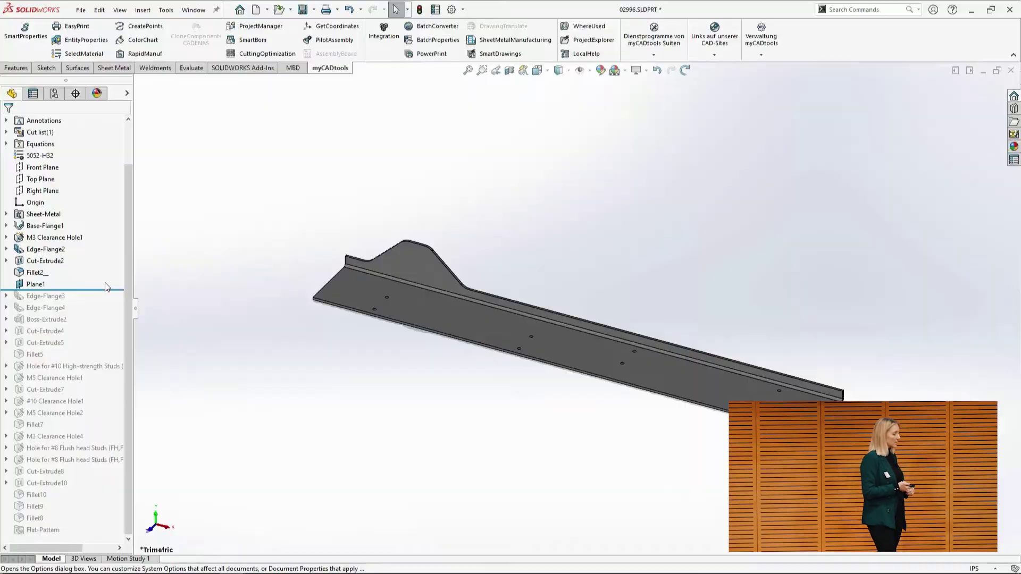
# - Roll the feature history forward to the end
pyautogui.rightClick(100, 294)
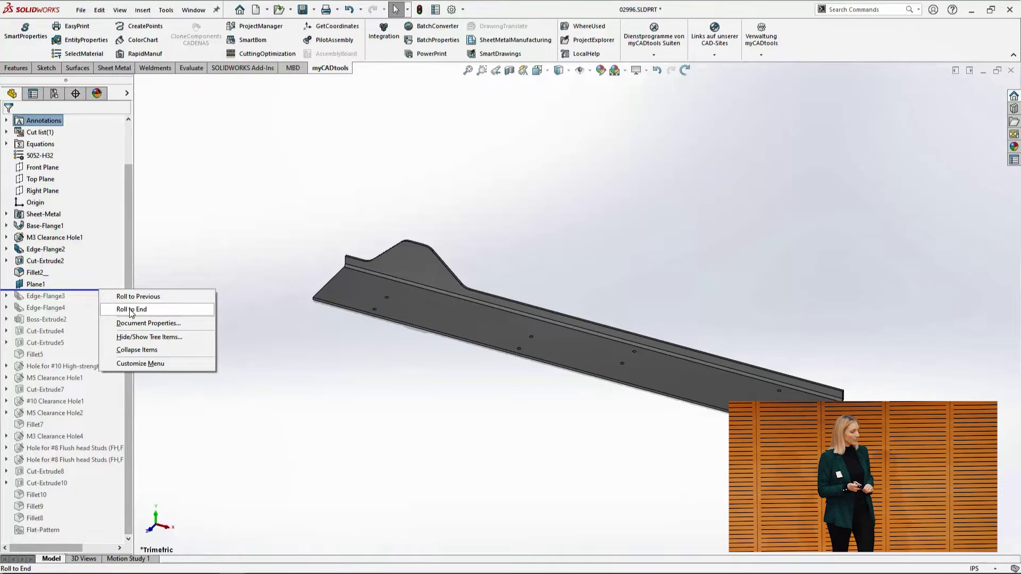
pyautogui.click(131, 308)
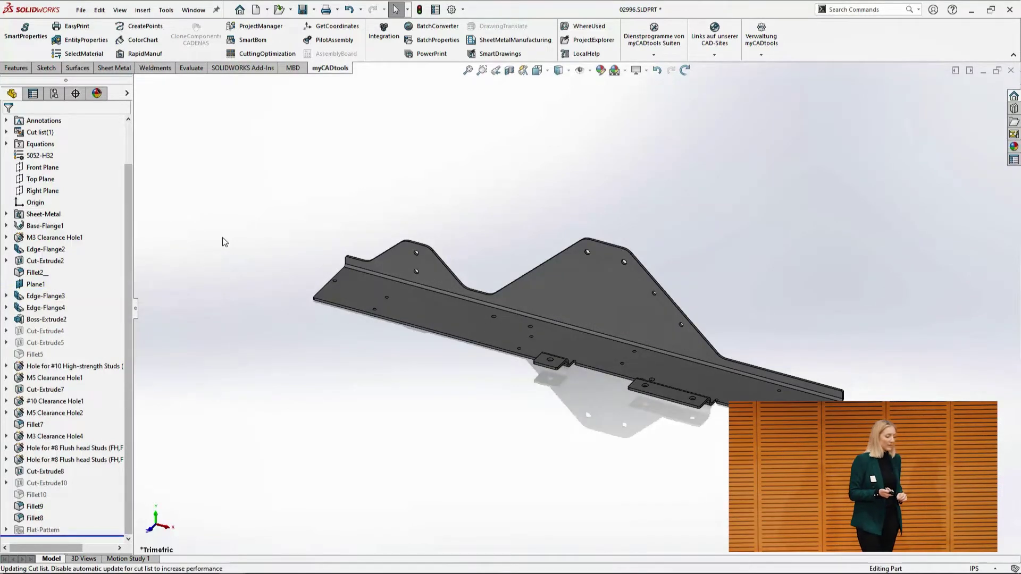
# - Start a sketch on the Edge-Flange2 face, with the smaller two-hole tab in close-up
pyautogui.click(404, 264)
pyautogui.click(451, 234)
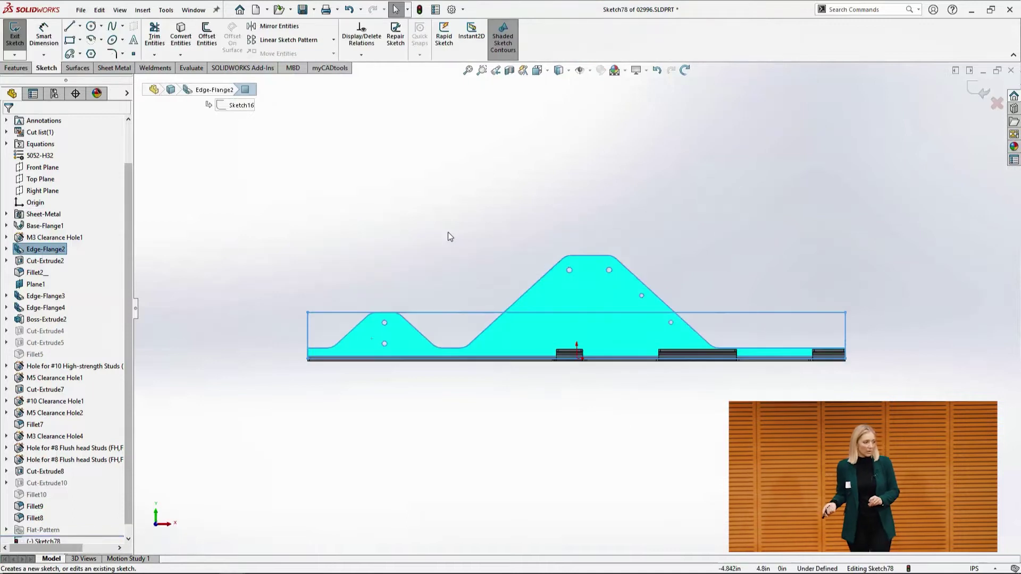
pyautogui.click(482, 71)
pyautogui.moveTo(336, 299); pyautogui.dragTo(448, 367)
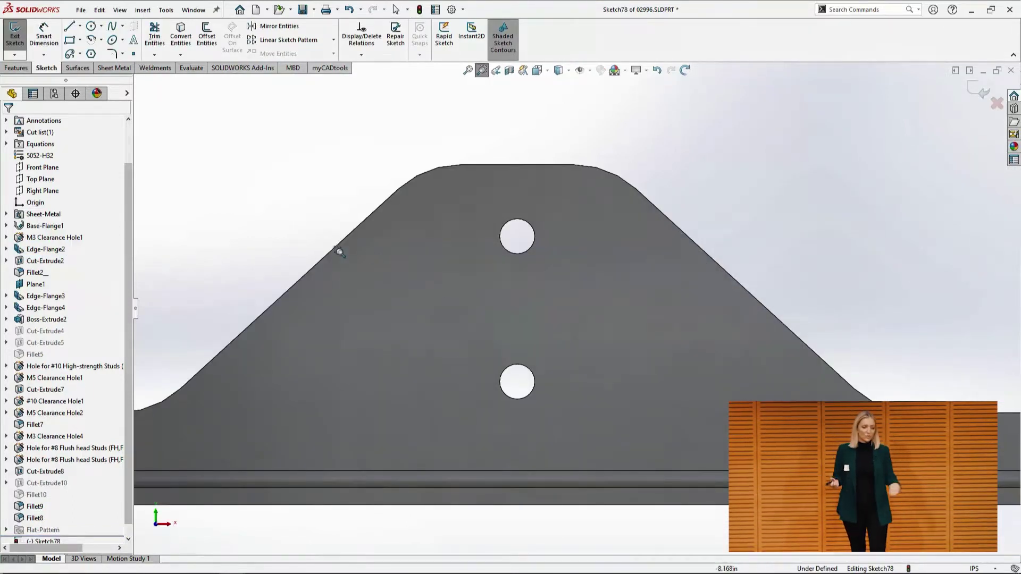
pyautogui.press('Escape')
# - Offset the tab's sloped edge and upper horizontal edge inward by 0.2 in, reversing the offset direction
pyautogui.click(323, 260)
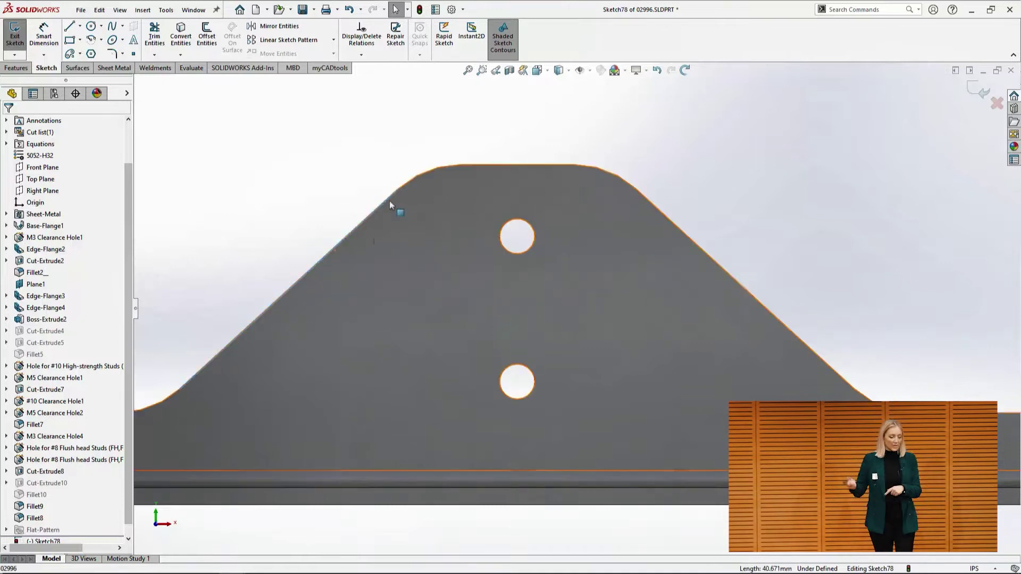
pyautogui.keyDown('ctrl'); pyautogui.click(469, 167); pyautogui.keyUp('ctrl')
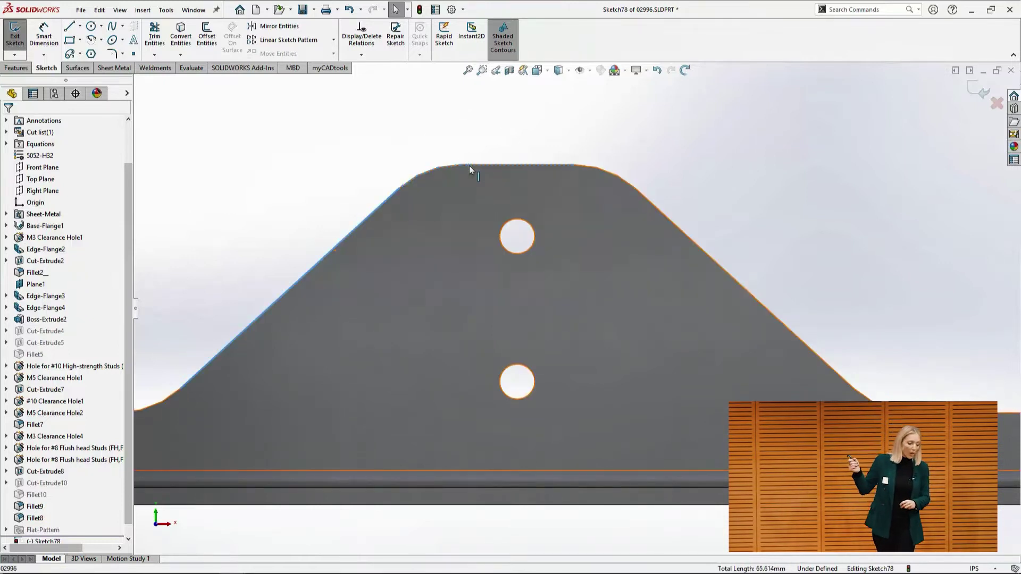
pyautogui.click(753, 176)
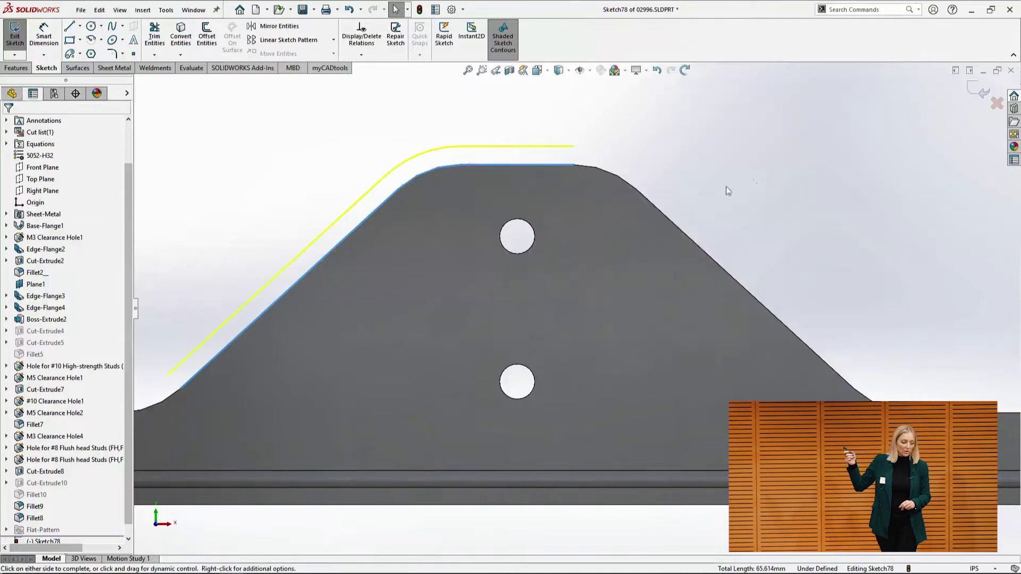
pyautogui.write('0.2')
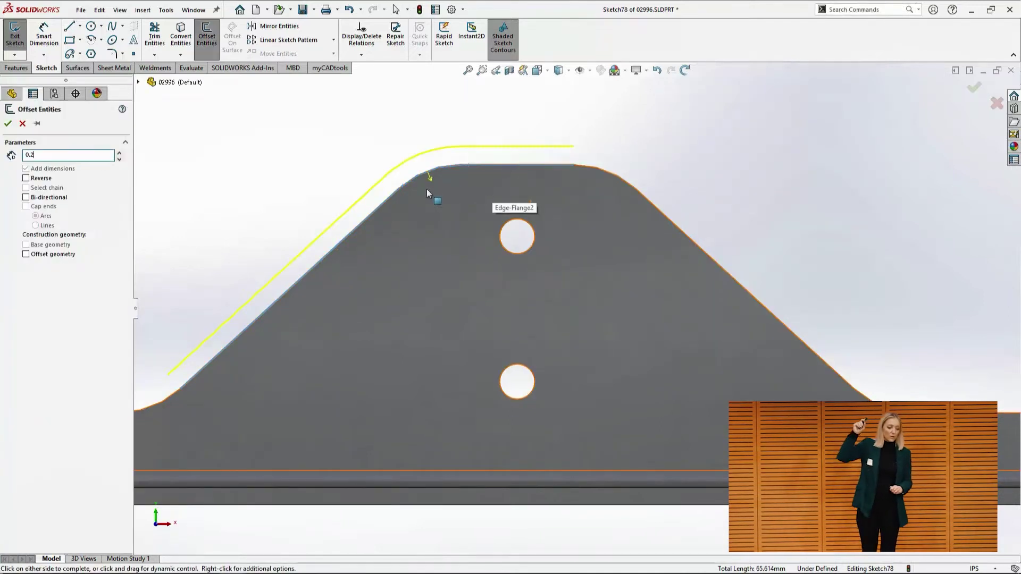
pyautogui.press('Return')
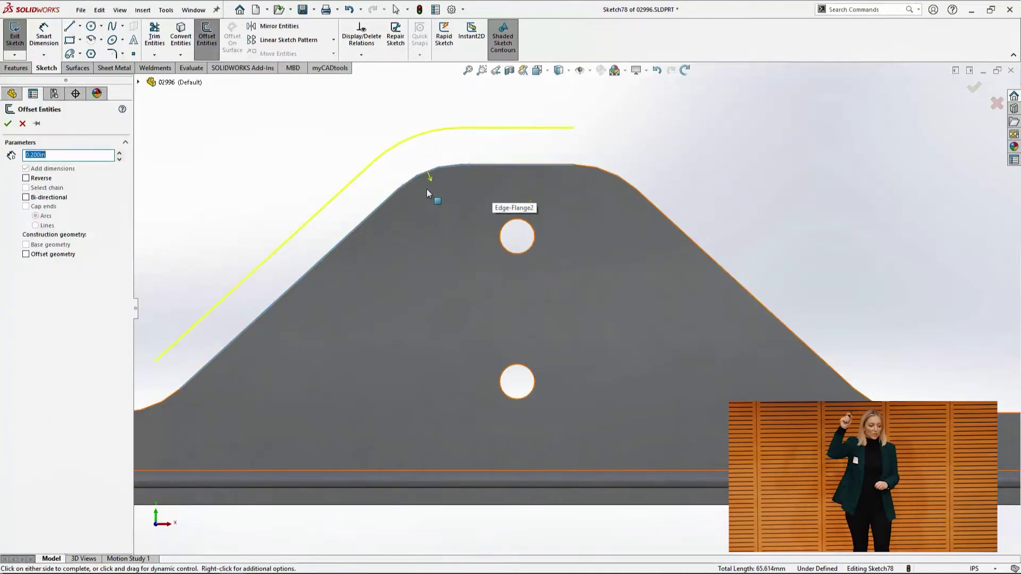
pyautogui.click(26, 178)
pyautogui.click(46, 178)
pyautogui.click(46, 179)
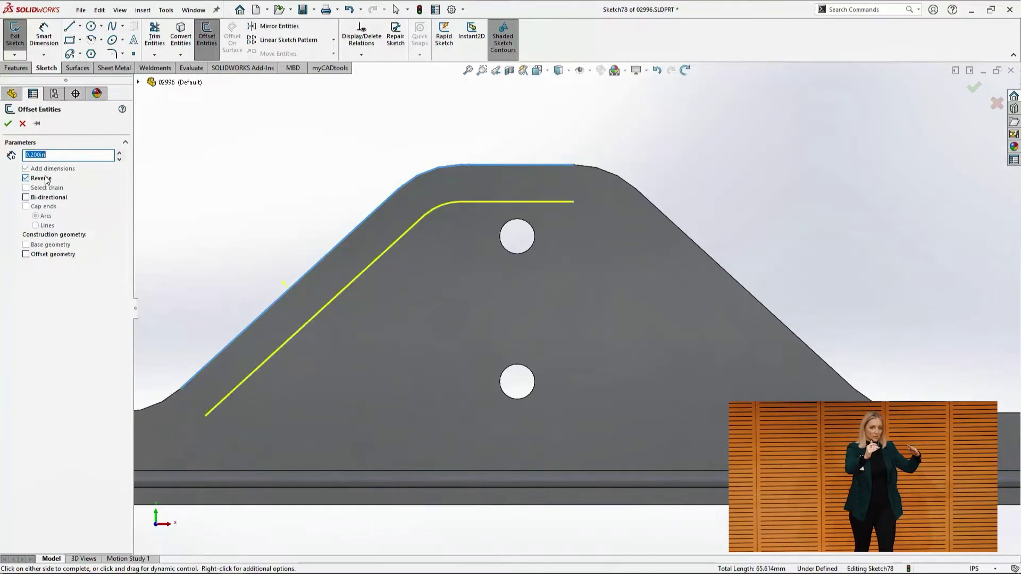
pyautogui.click(328, 277)
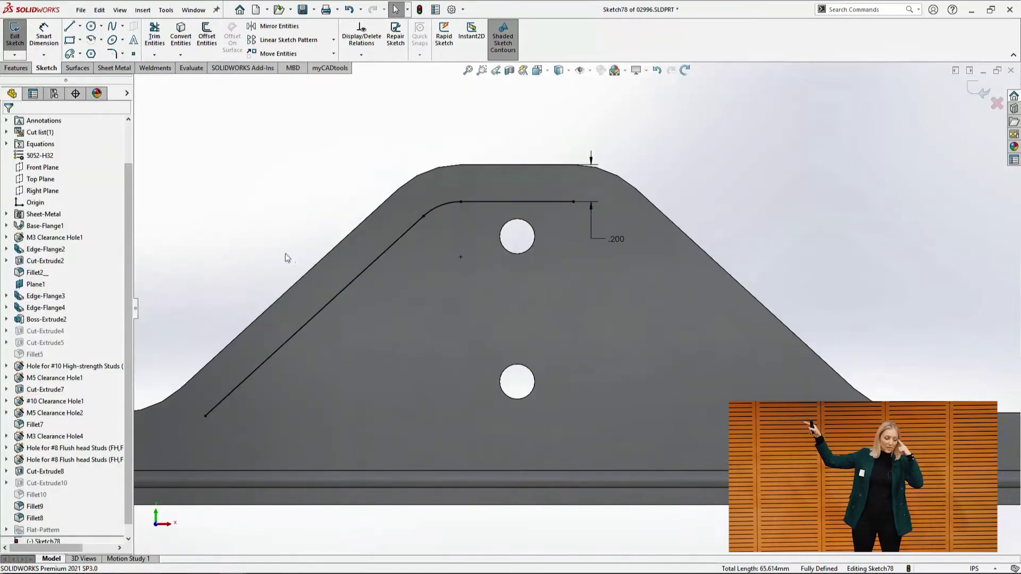
# - Offset the horizontal bend edge below the tab by 0.2 in, upward into the flange face
pyautogui.press('Return')
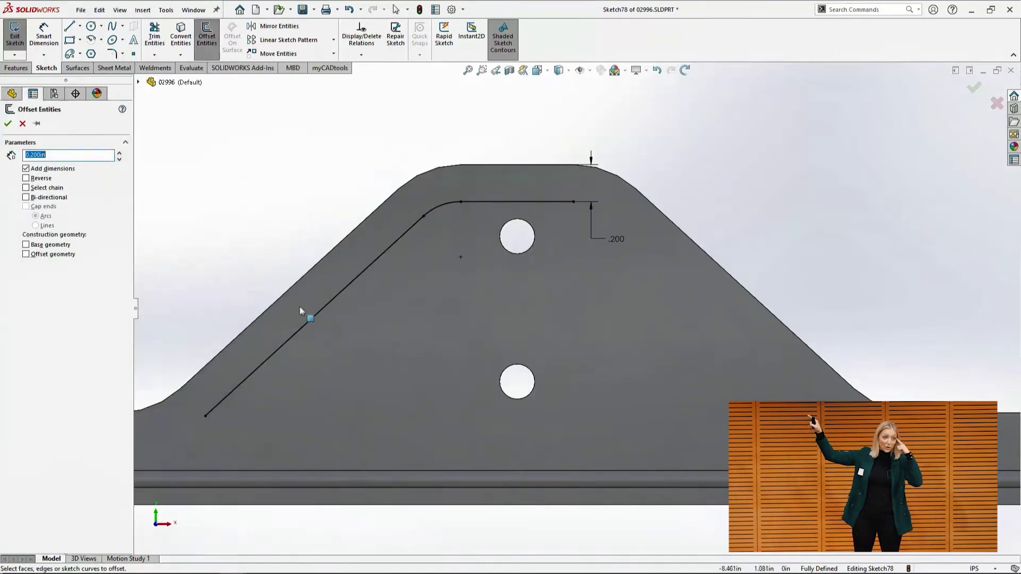
pyautogui.click(319, 471)
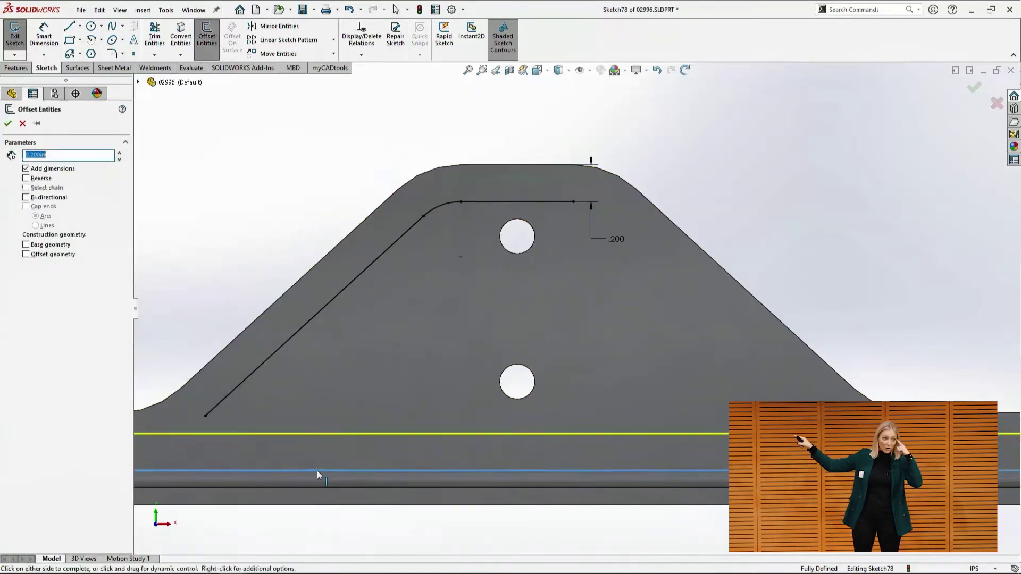
pyautogui.click(320, 443)
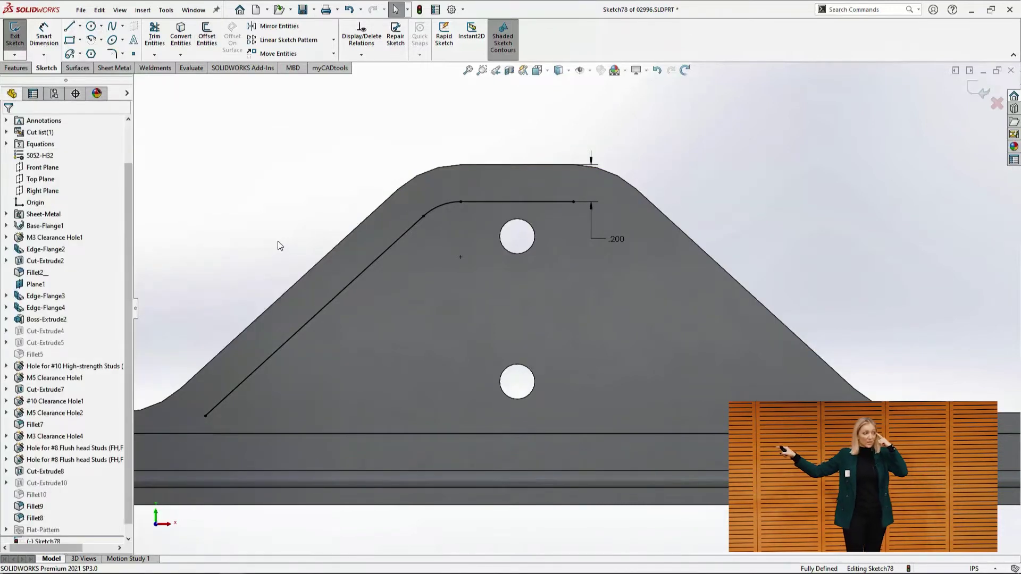
# - Sketch a vertical line just left of the two holes, crossing both the upper and lower offset lines
pyautogui.moveTo(267, 234); pyautogui.dragTo(225, 228, button='right')
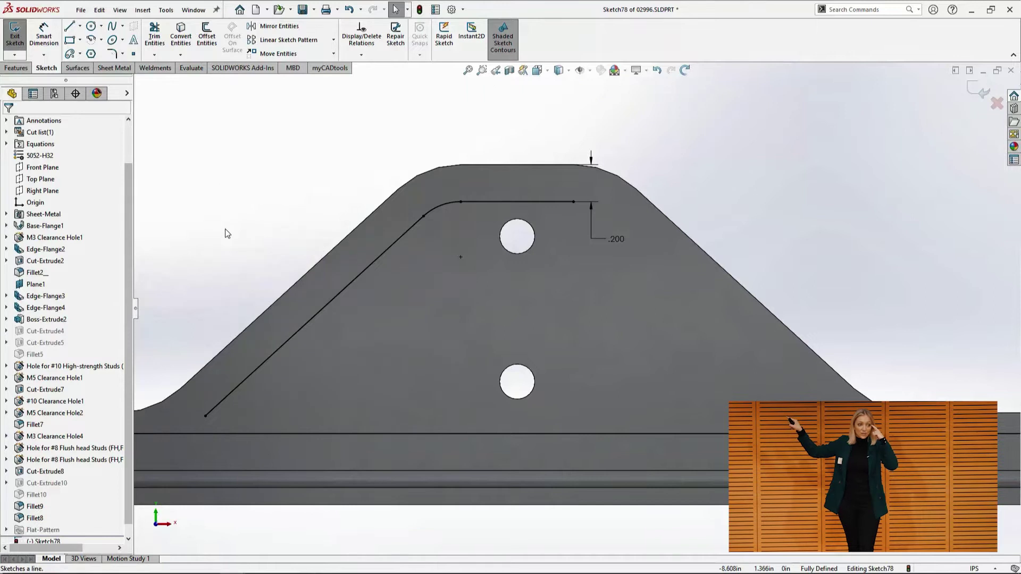
pyautogui.moveTo(486, 192); pyautogui.dragTo(486, 447)
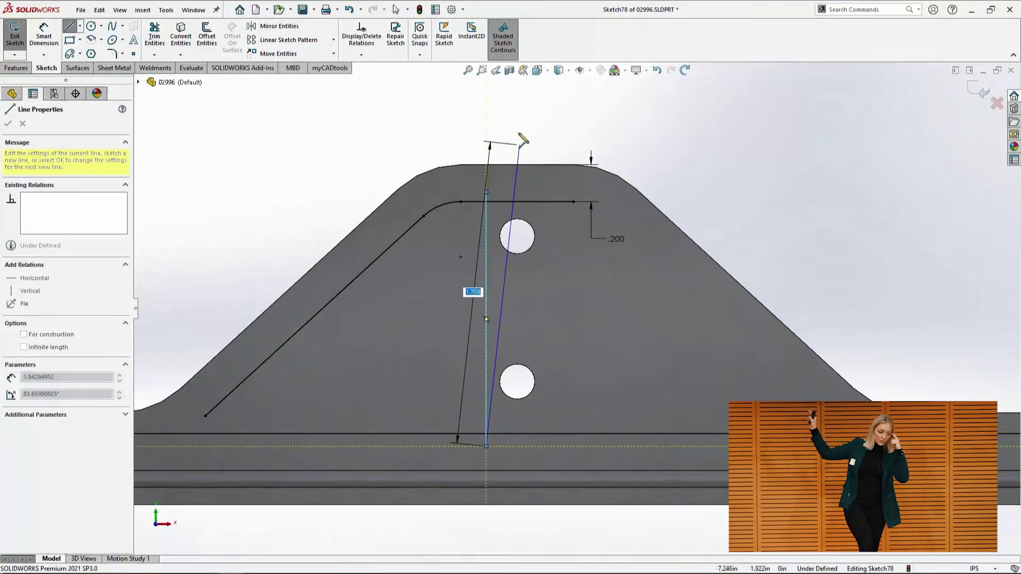
# - Power trim the overhanging line ends and extend the sloped offset line to the lower one, forming a closed profile
pyautogui.moveTo(497, 154); pyautogui.dragTo(478, 168, button='right')
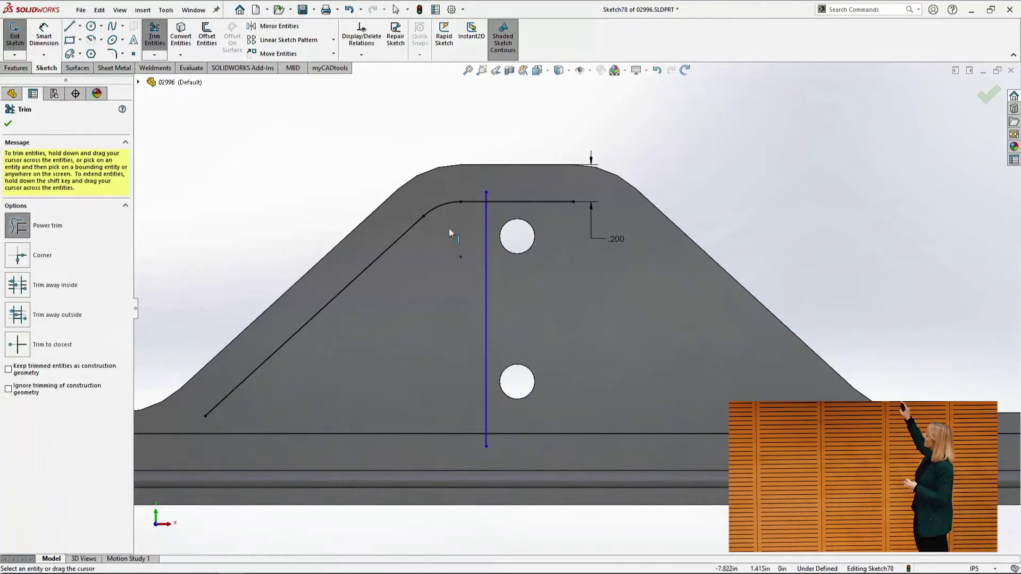
pyautogui.moveTo(473, 191); pyautogui.dragTo(495, 212)
pyautogui.moveTo(505, 420); pyautogui.dragTo(488, 446)
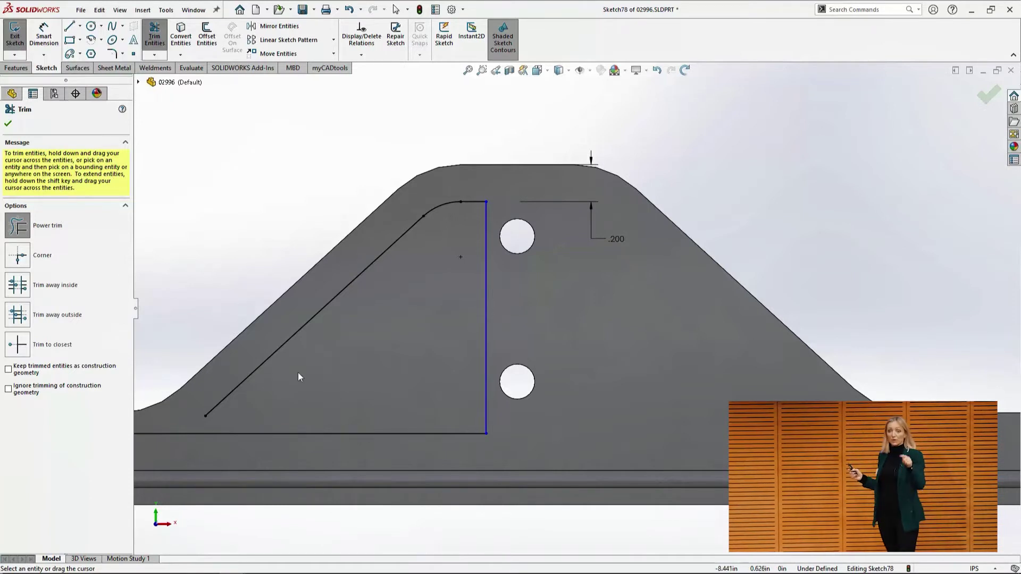
pyautogui.keyDown('shift'); pyautogui.moveTo(297, 372); pyautogui.dragTo(267, 333); pyautogui.keyUp('shift')
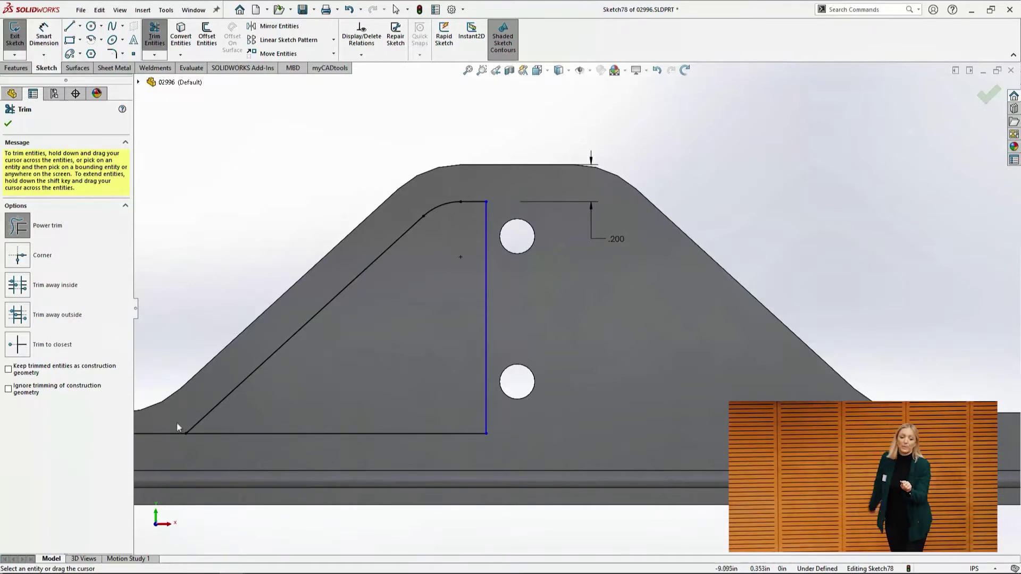
pyautogui.moveTo(171, 443); pyautogui.dragTo(171, 446)
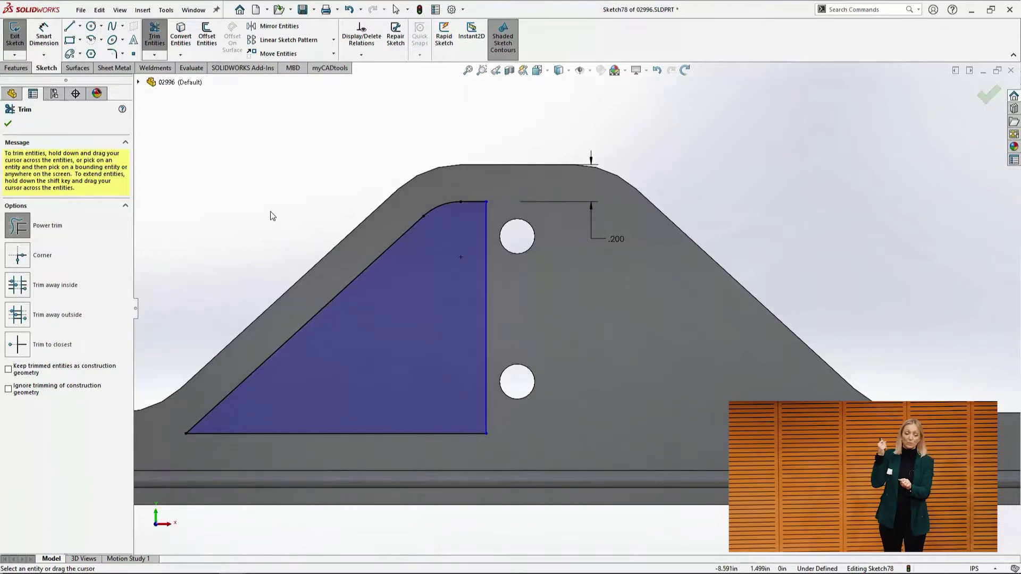
# - Dimension the vertical line to the centre of the upper hole at 0.2 in
pyautogui.moveTo(271, 211); pyautogui.dragTo(274, 154, button='right')
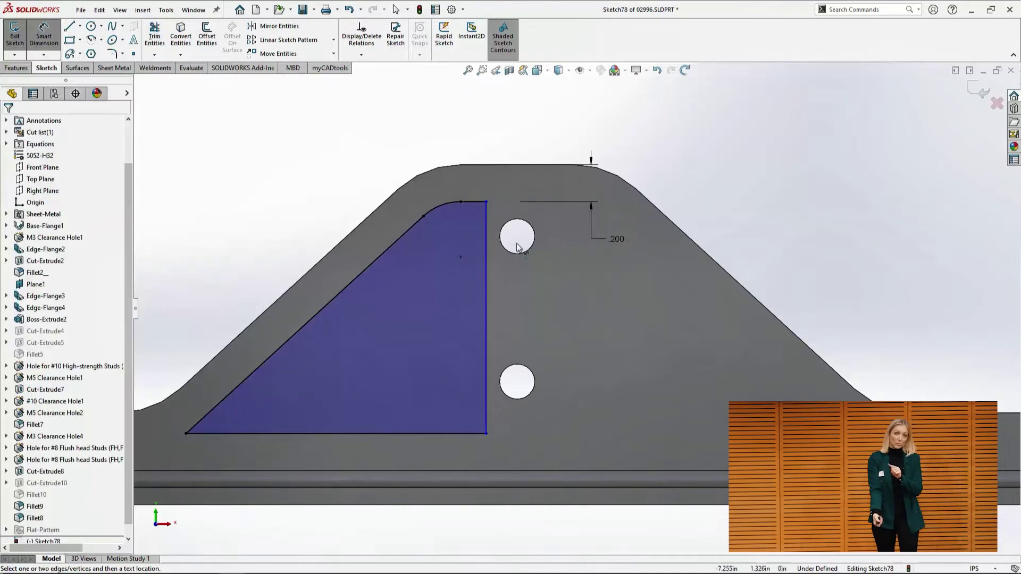
pyautogui.click(487, 229)
pyautogui.click(510, 235)
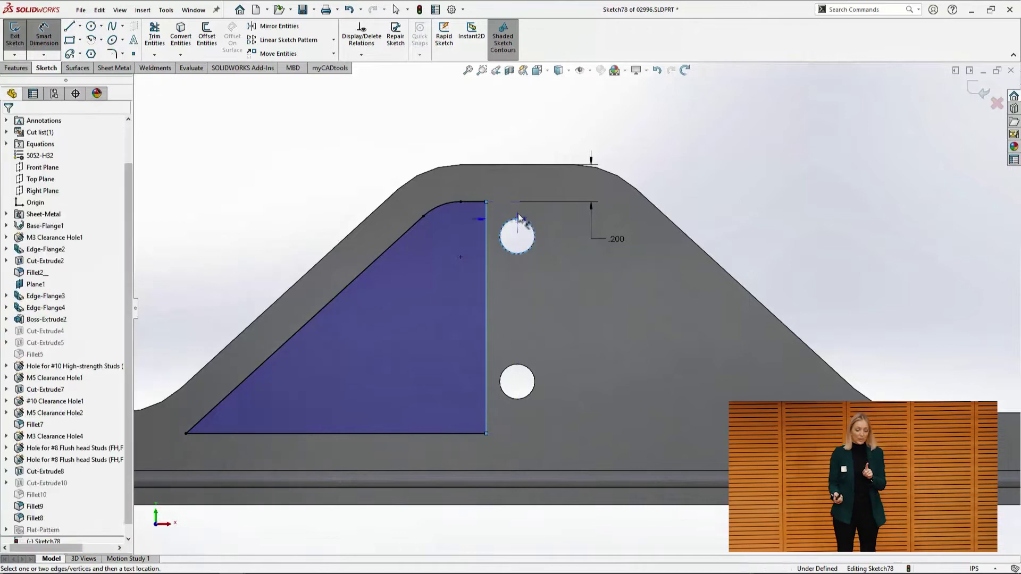
pyautogui.click(561, 148)
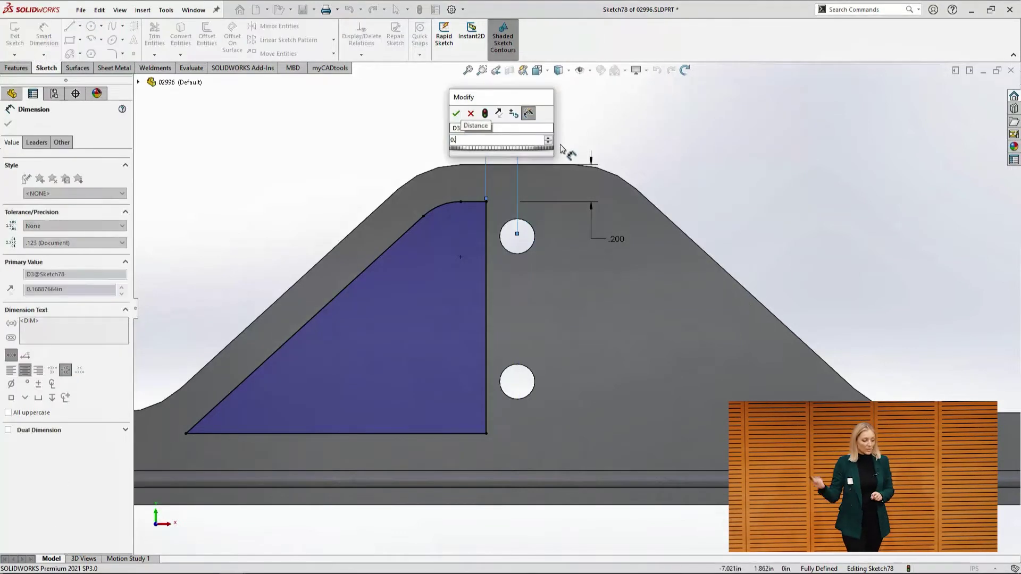
pyautogui.press('Return')
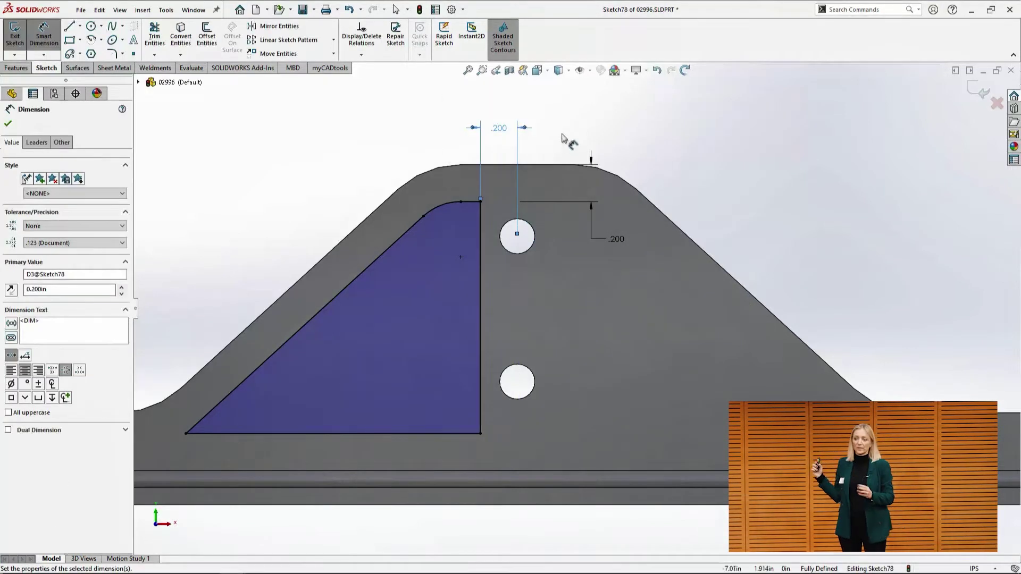
# - Cut-extrude the closed triangular profile through the flange, using a Blind end condition linked to the sheet thickness with Normal cut
pyautogui.press('Escape')
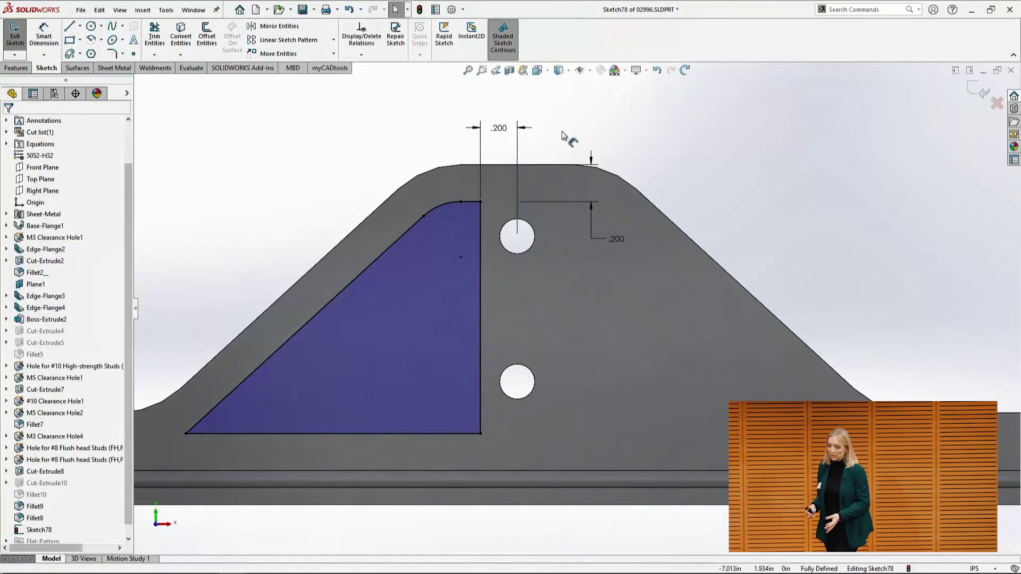
pyautogui.click(25, 68)
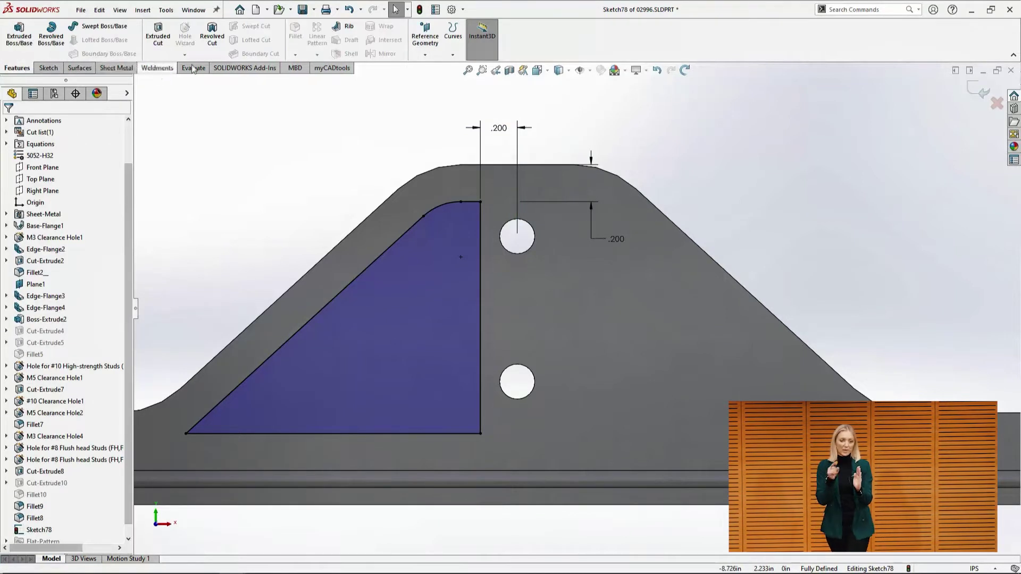
pyautogui.click(158, 47)
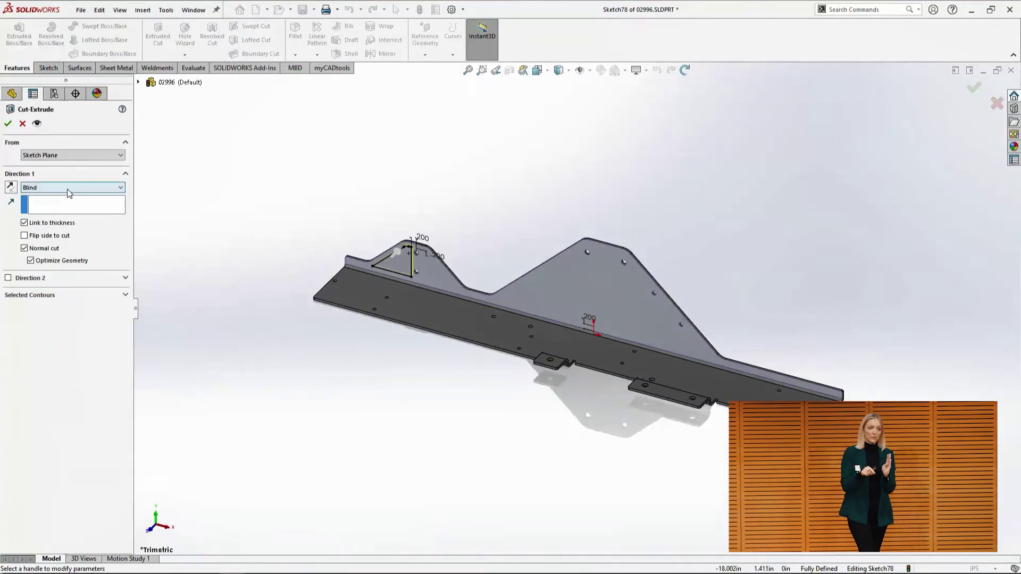
pyautogui.click(10, 126)
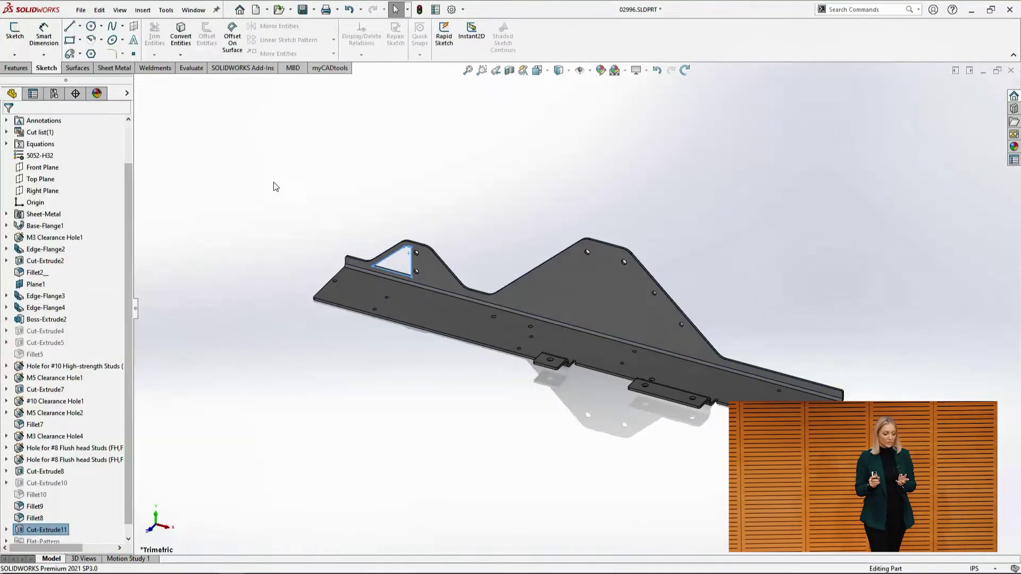
pyautogui.click(274, 183)
pyautogui.scroll(-4, 428, 279)
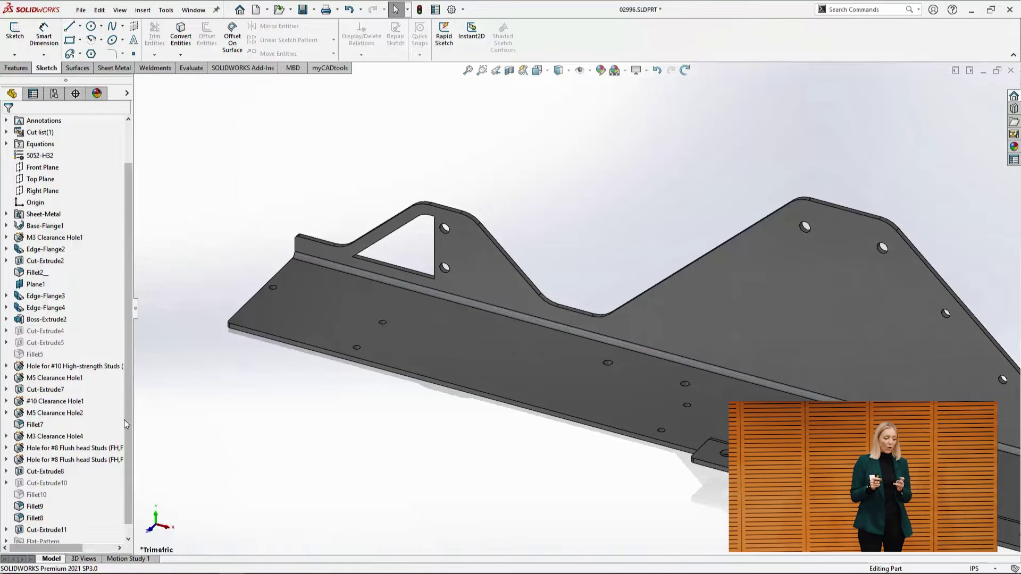
# - Roll the model back to just after Plane1, and roll it forward again to the end of the feature tree
pyautogui.scroll(-1, 117, 532)
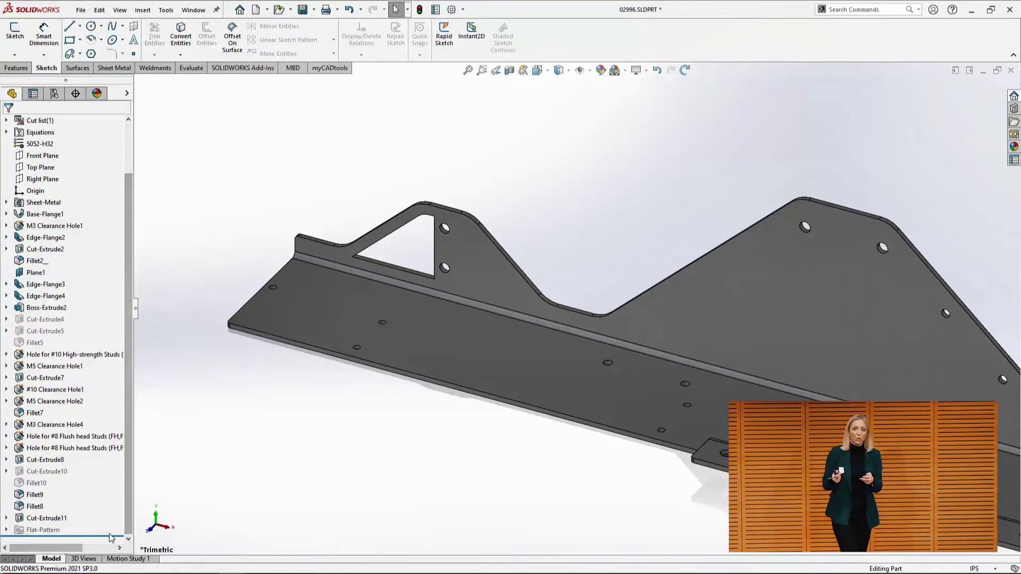
pyautogui.moveTo(39, 120); pyautogui.dragTo(68, 278)
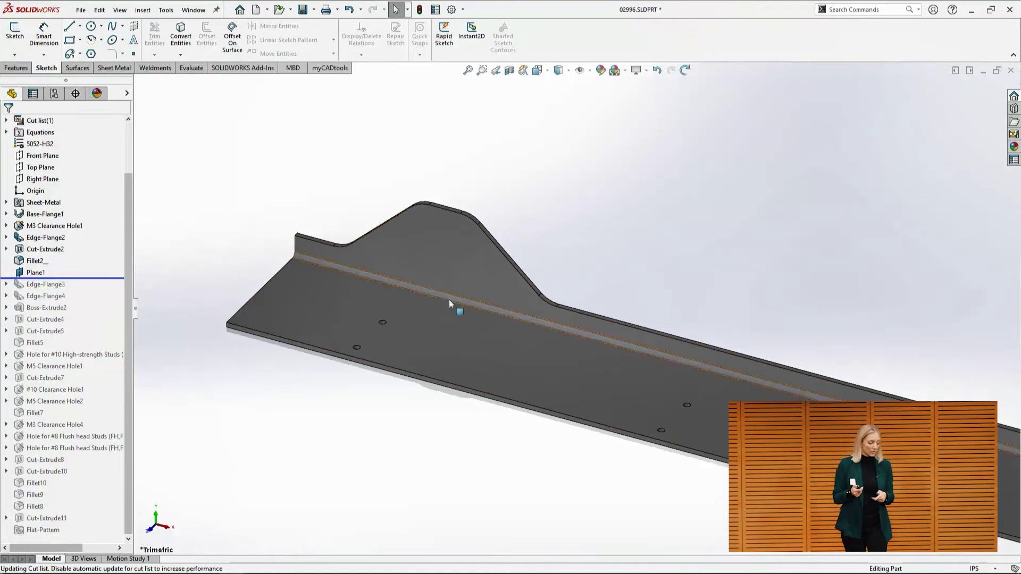
pyautogui.moveTo(109, 277); pyautogui.dragTo(101, 301)
pyautogui.moveTo(100, 350); pyautogui.dragTo(85, 533)
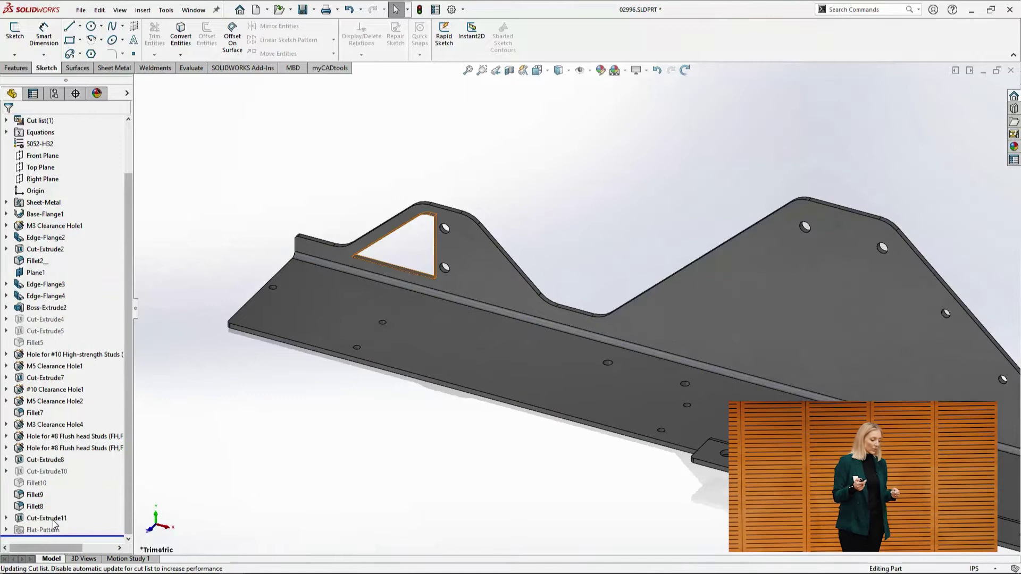
# - Try to reorder the triangular cut, Cut-Extrude11, up to the Fillet2__ feature
pyautogui.moveTo(53, 519); pyautogui.dragTo(33, 260)
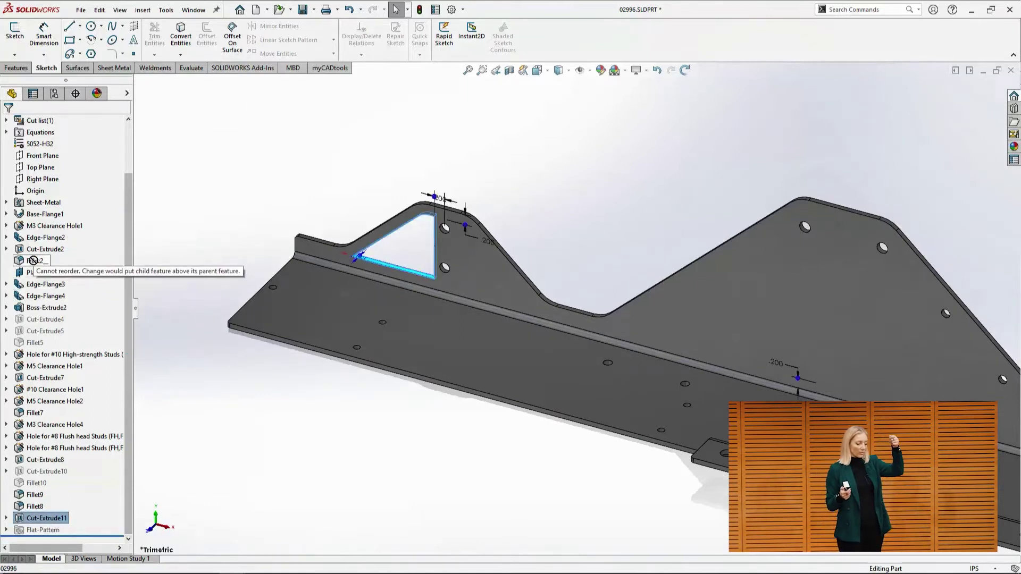
pyautogui.moveTo(34, 261); pyautogui.dragTo(34, 261)
pyautogui.click(253, 430)
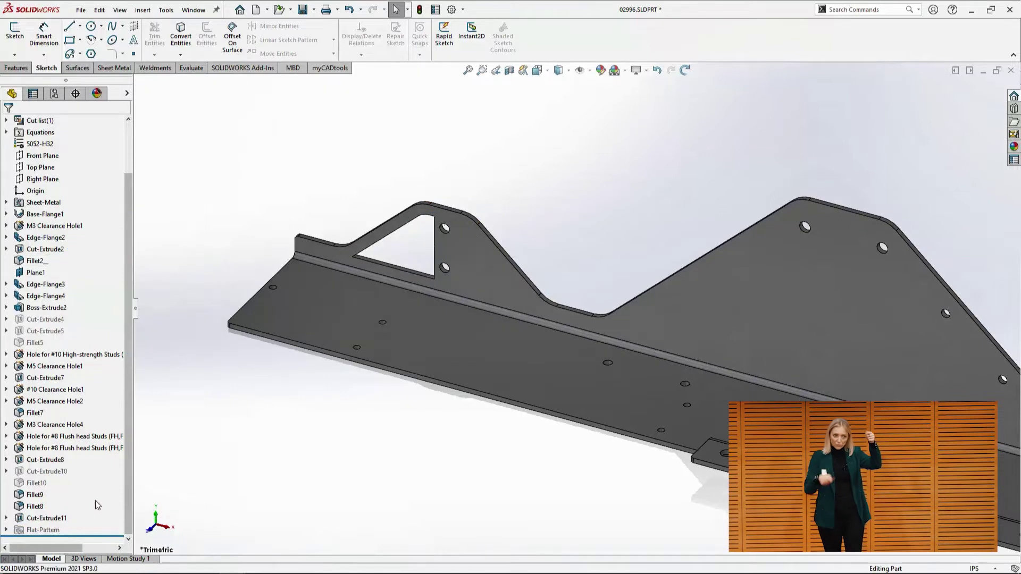
# - Examine the Parent/Child relationships of Cut-Extrude11, going through its parent features one by one, and close the dialog
pyautogui.rightClick(43, 519)
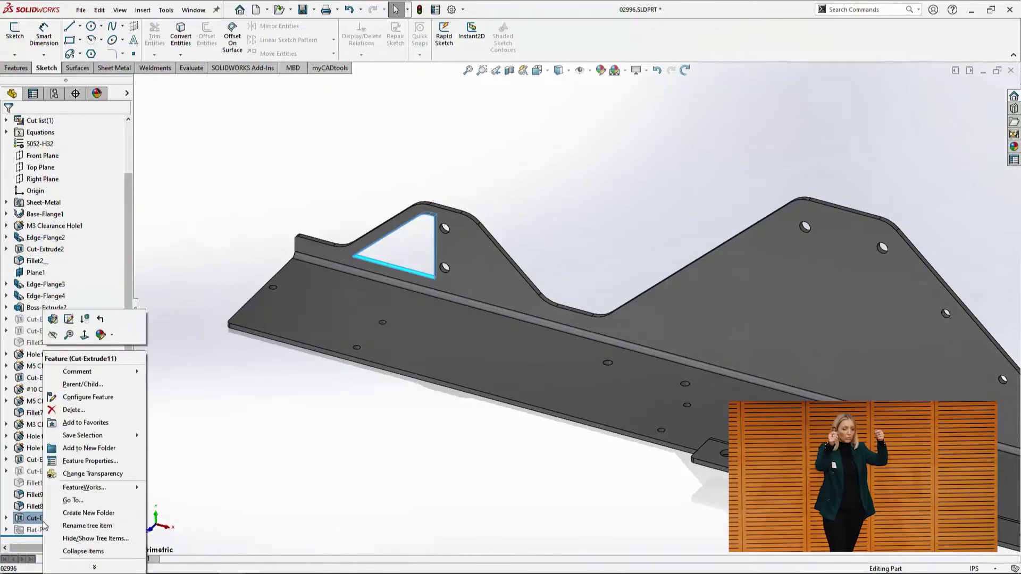
pyautogui.click(89, 389)
pyautogui.click(273, 199)
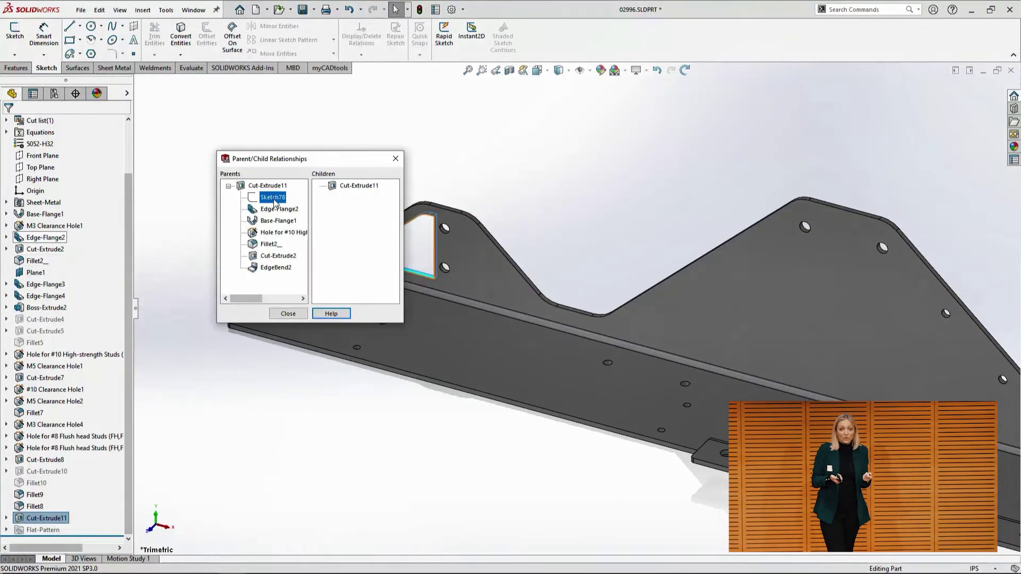
pyautogui.click(275, 210)
pyautogui.click(274, 220)
pyautogui.click(273, 234)
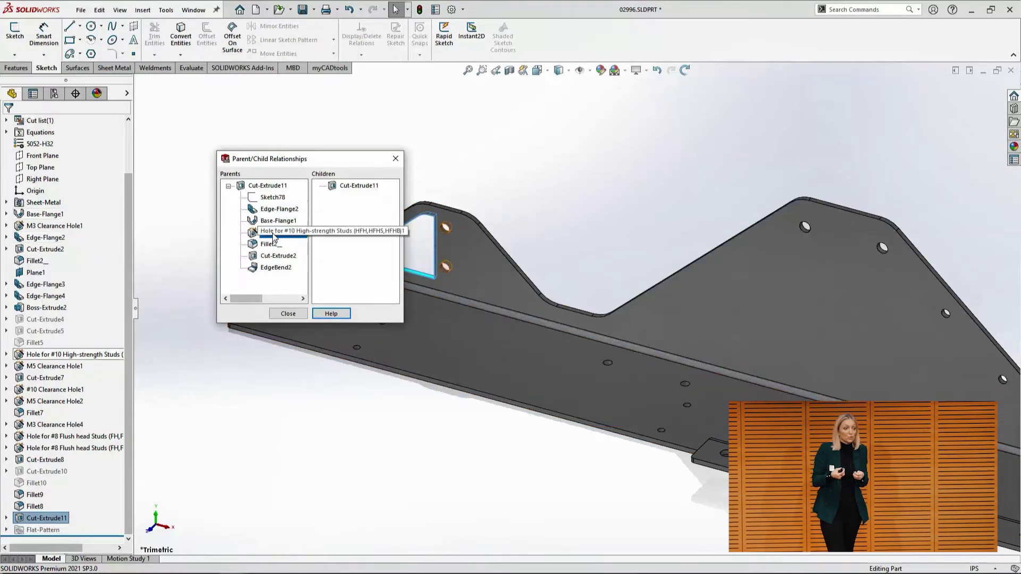
pyautogui.click(271, 244)
pyautogui.click(274, 256)
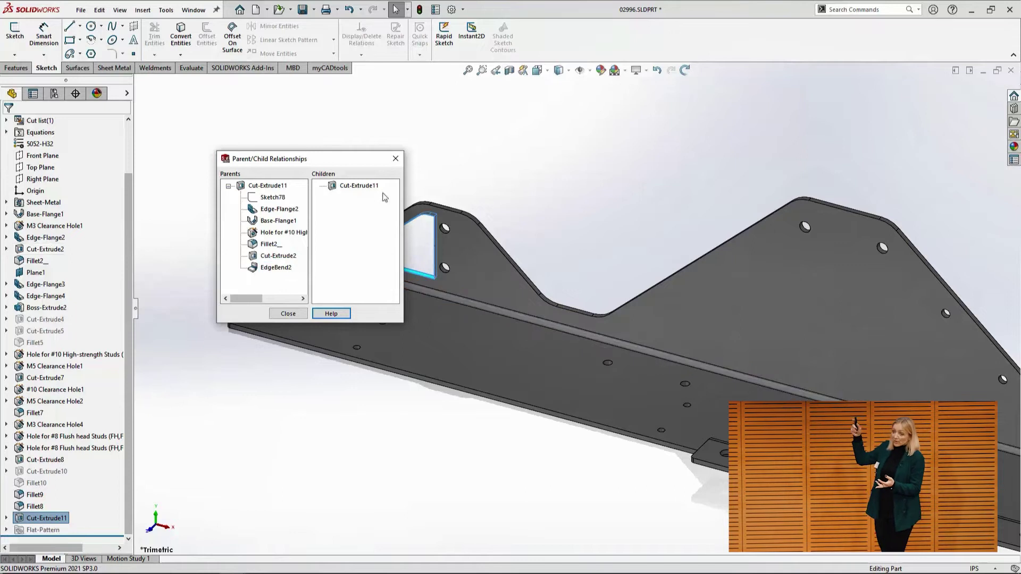
pyautogui.click(391, 166)
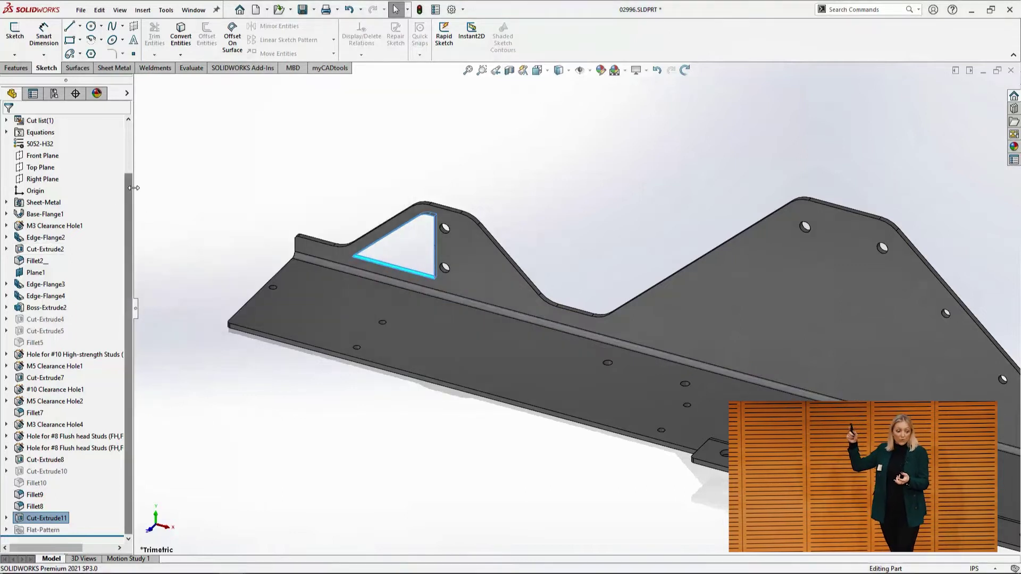
# - Enable Dynamic Reference Visualization (Child) for the part 02996
pyautogui.scroll(3, 128, 193)
pyautogui.click(27, 120)
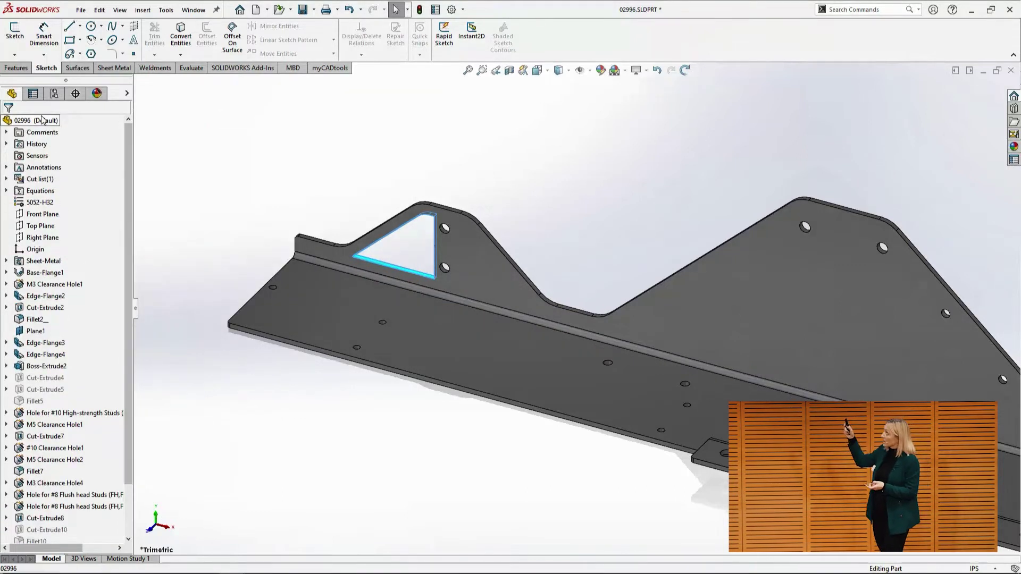
pyautogui.rightClick(42, 118)
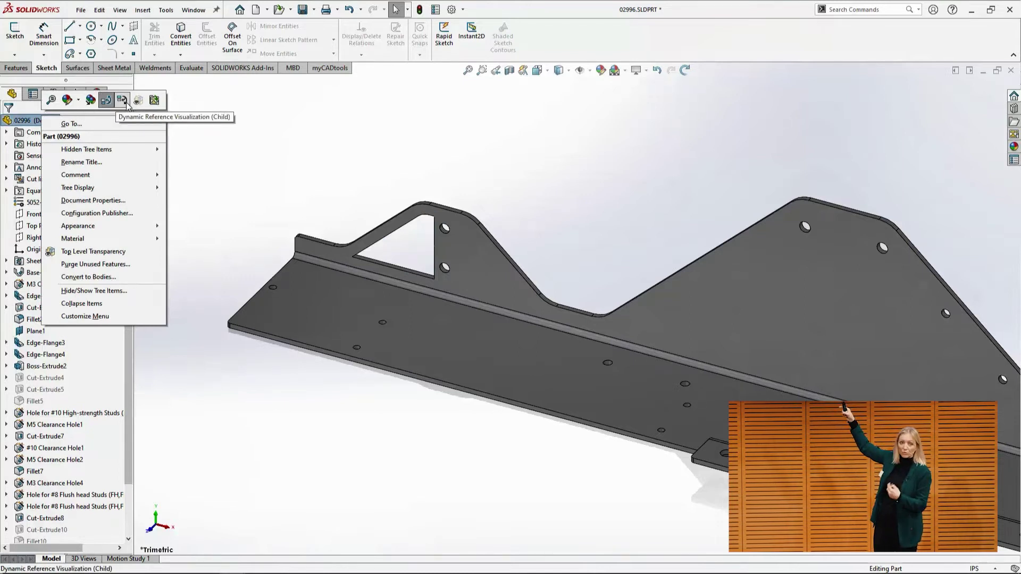
pyautogui.click(126, 104)
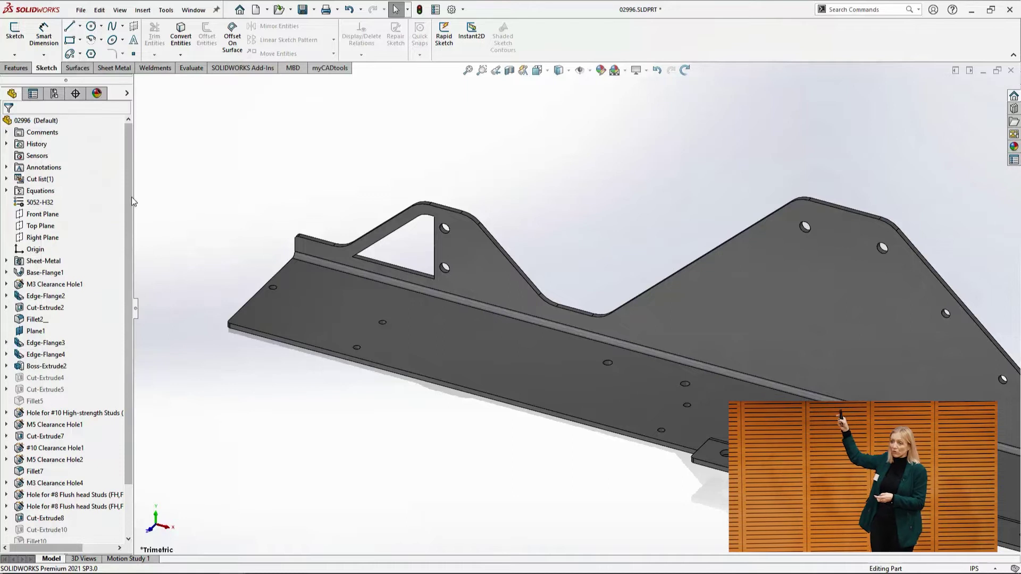
# - Inspect the reference arrows of Cut-Extrude11 and of the #10 High-strength Studs hole feature
pyautogui.scroll(-2, 138, 306)
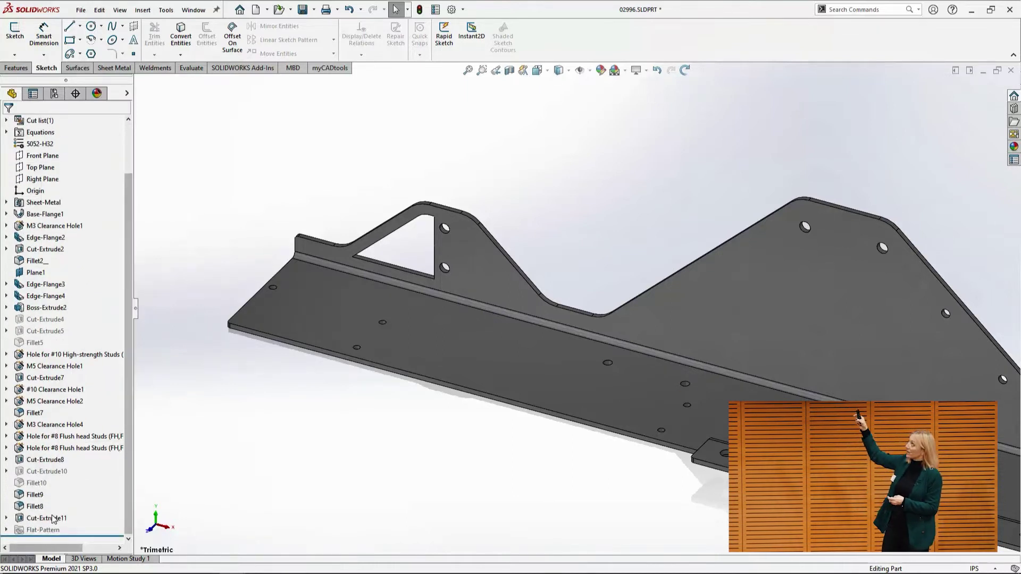
pyautogui.moveTo(53, 519)
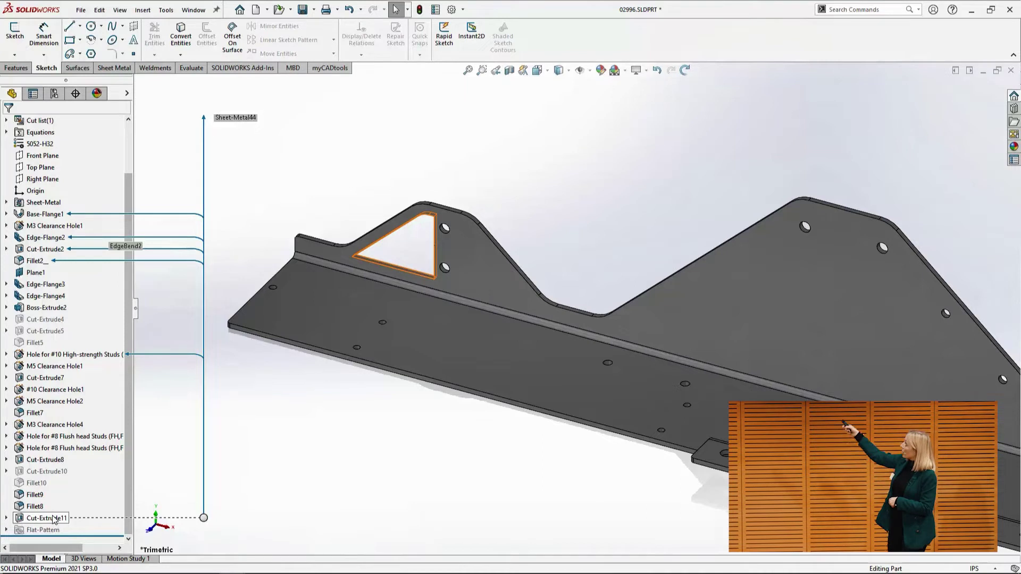
pyautogui.moveTo(54, 519)
pyautogui.mouseDown()
pyautogui.moveTo(96, 341)
pyautogui.moveTo(53, 460)
pyautogui.moveTo(63, 523)
pyautogui.mouseUp()
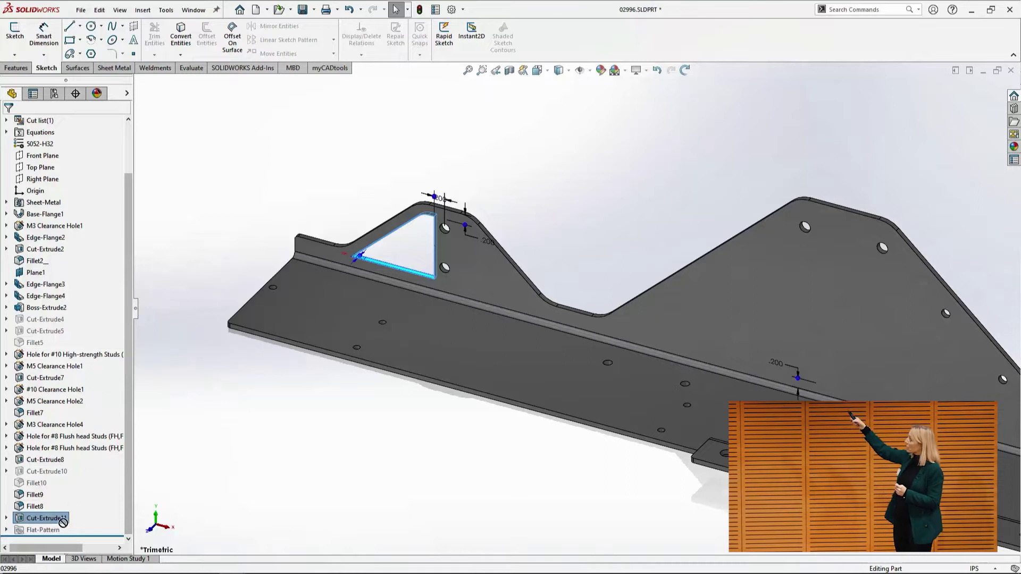
pyautogui.click(53, 357)
pyautogui.scroll(-1, 441, 233)
pyautogui.scroll(-3, 449, 232)
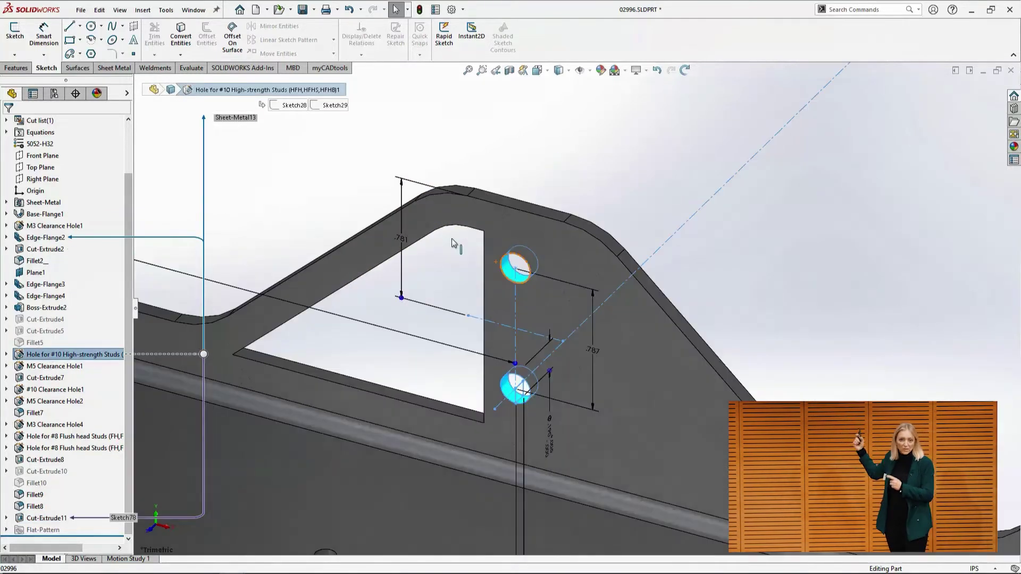
# - Edit the sketch of Cut-Extrude11 and delete the horizontal dimension between the vertical line and the upper hole
pyautogui.click(42, 519)
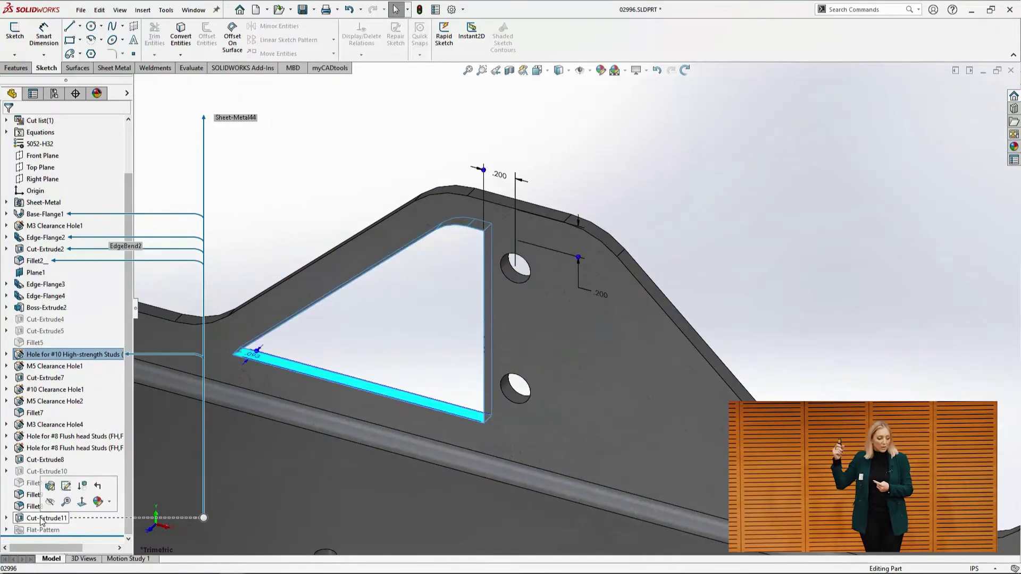
pyautogui.click(82, 486)
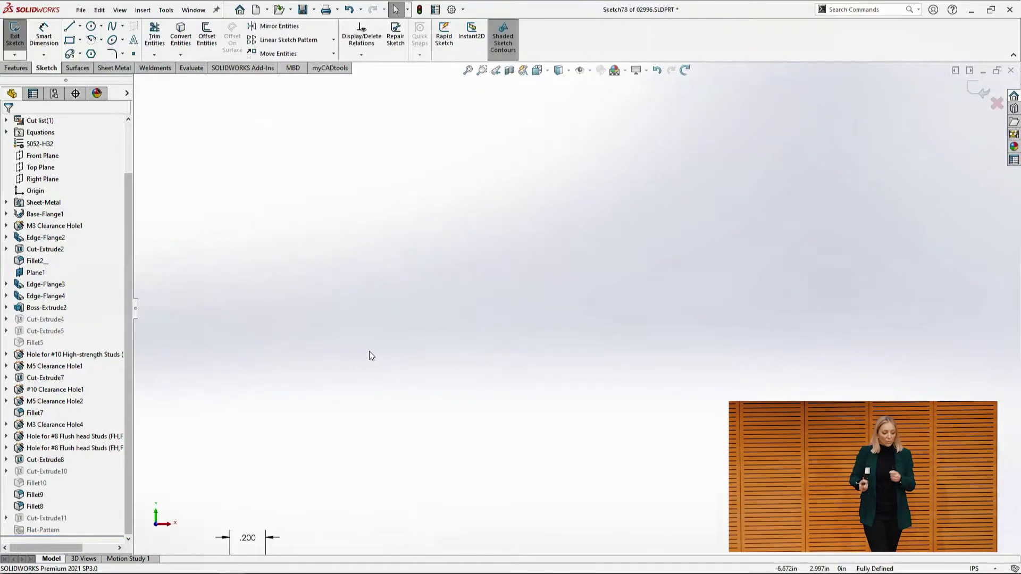
pyautogui.scroll(-5, 372, 343)
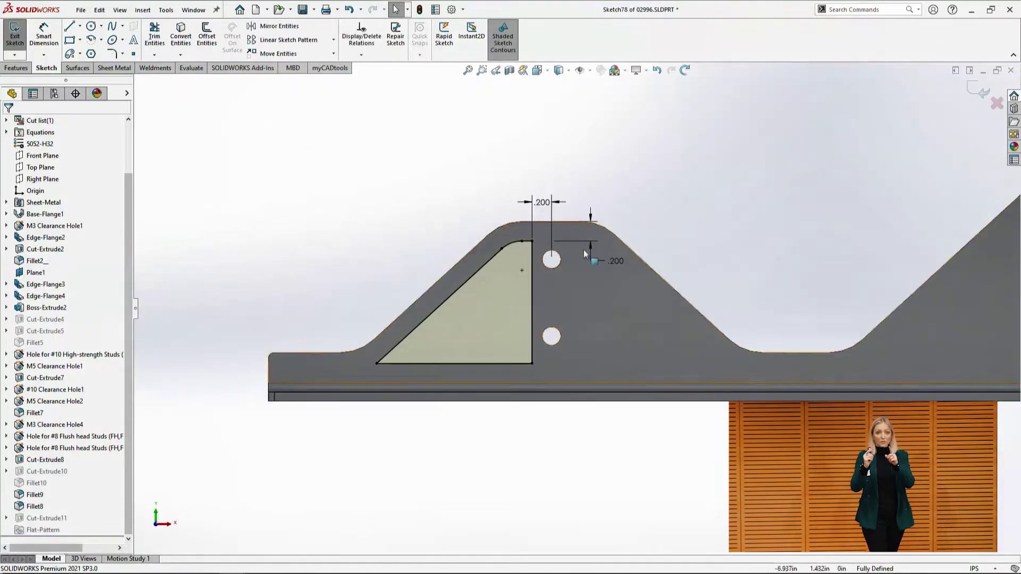
pyautogui.click(552, 233)
pyautogui.press('Delete')
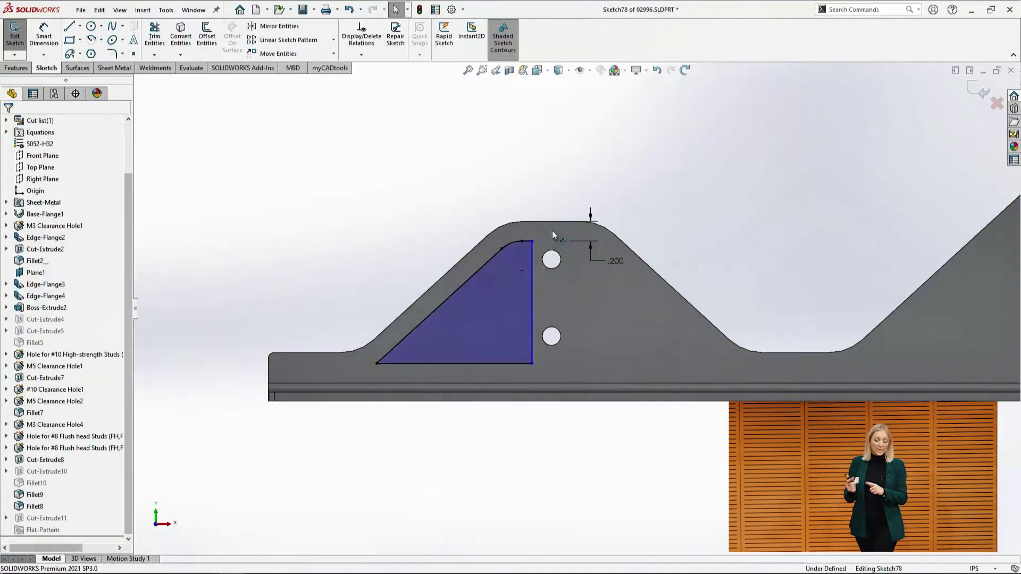
# - Dimension the vertical line to the midpoint of the flange's top edge at 0.2 in and exit the sketch
pyautogui.moveTo(469, 208); pyautogui.dragTo(475, 153, button='right')
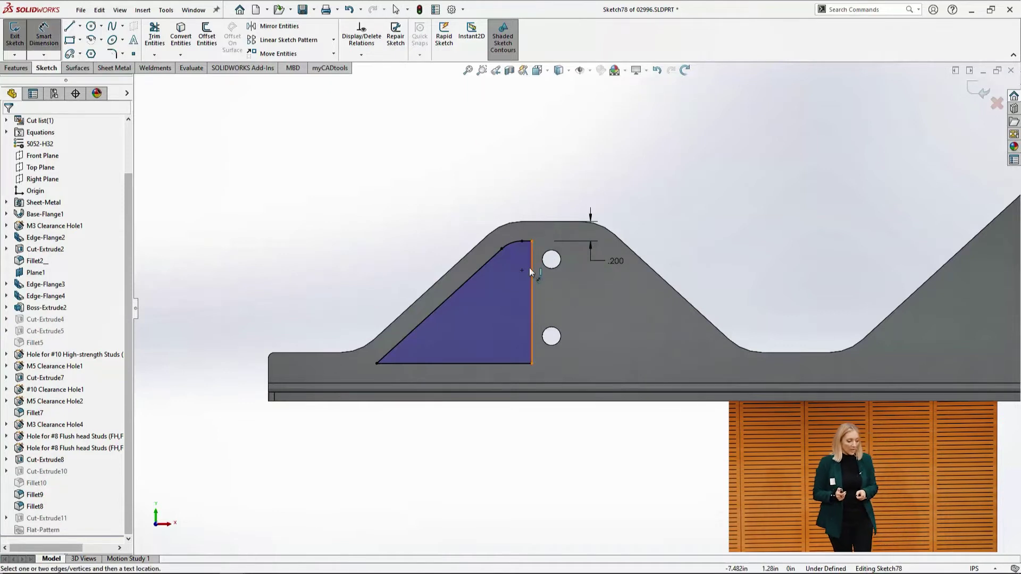
pyautogui.click(530, 266)
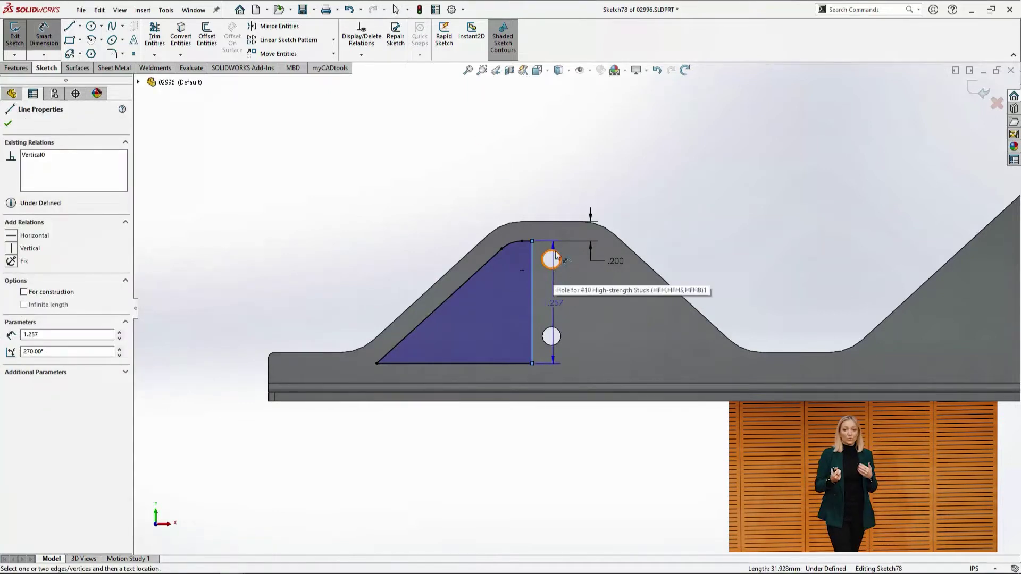
pyautogui.click(552, 223)
pyautogui.click(545, 185)
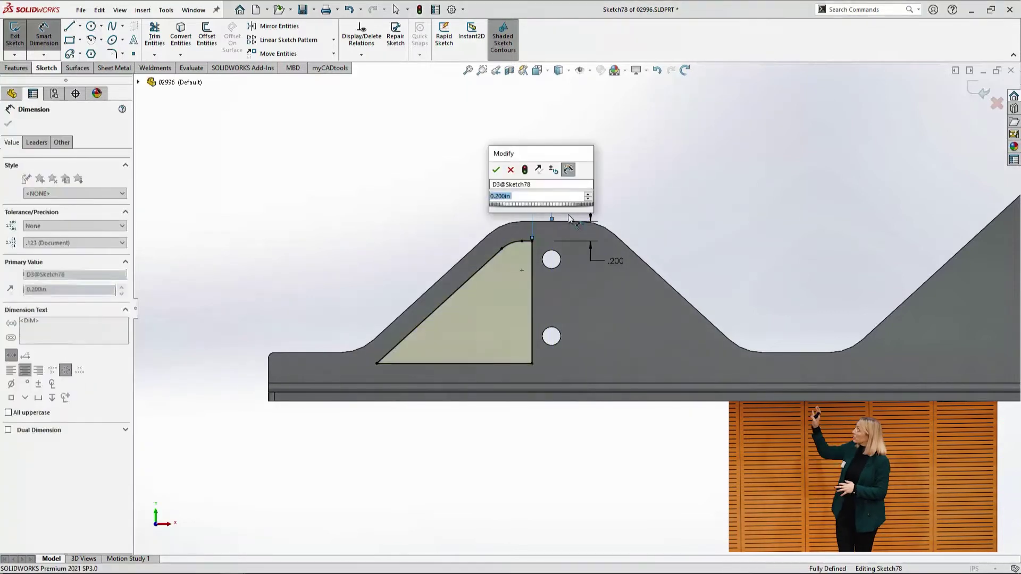
pyautogui.press('Return')
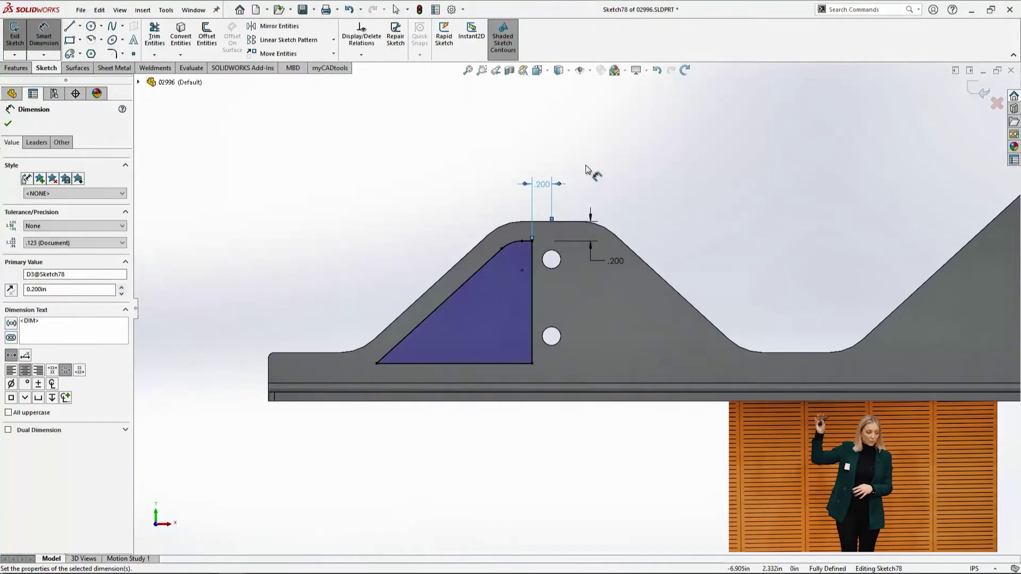
pyautogui.press('Escape')
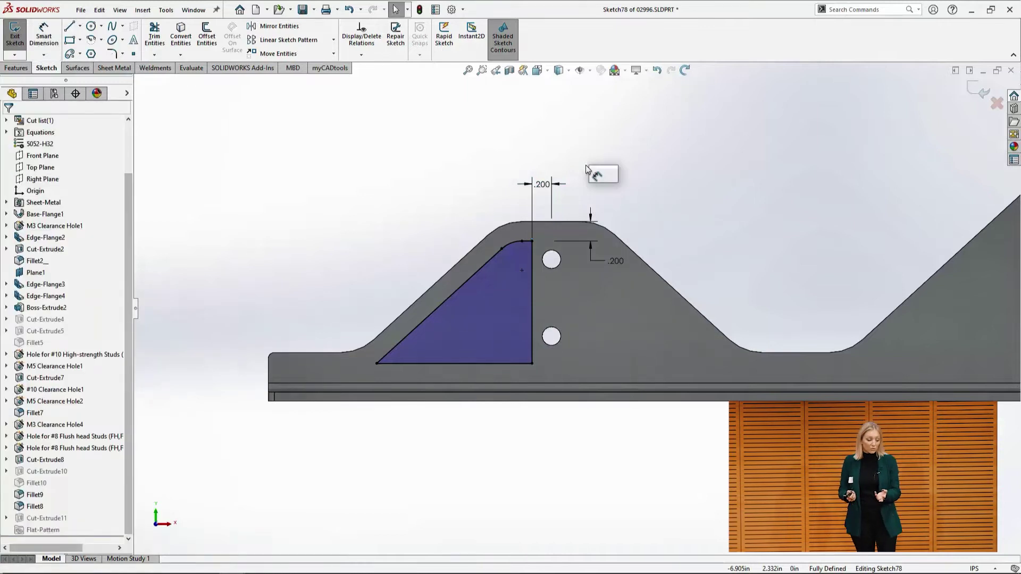
pyautogui.click(600, 178)
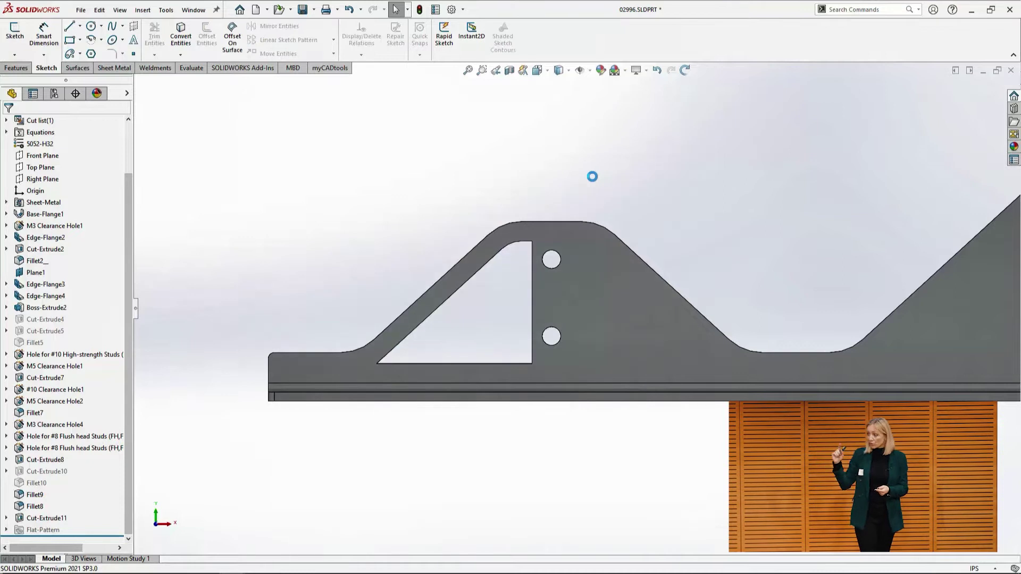
# - Reorder Cut-Extrude11 to directly after Plane1 and roll the model back to just below the cut
pyautogui.click(44, 518)
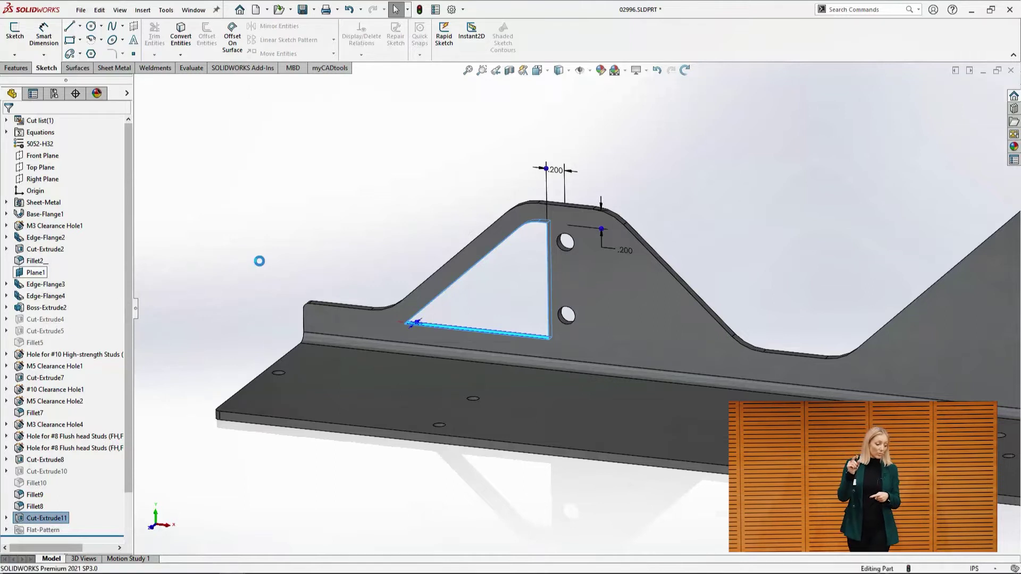
pyautogui.moveTo(95, 459); pyautogui.dragTo(81, 287)
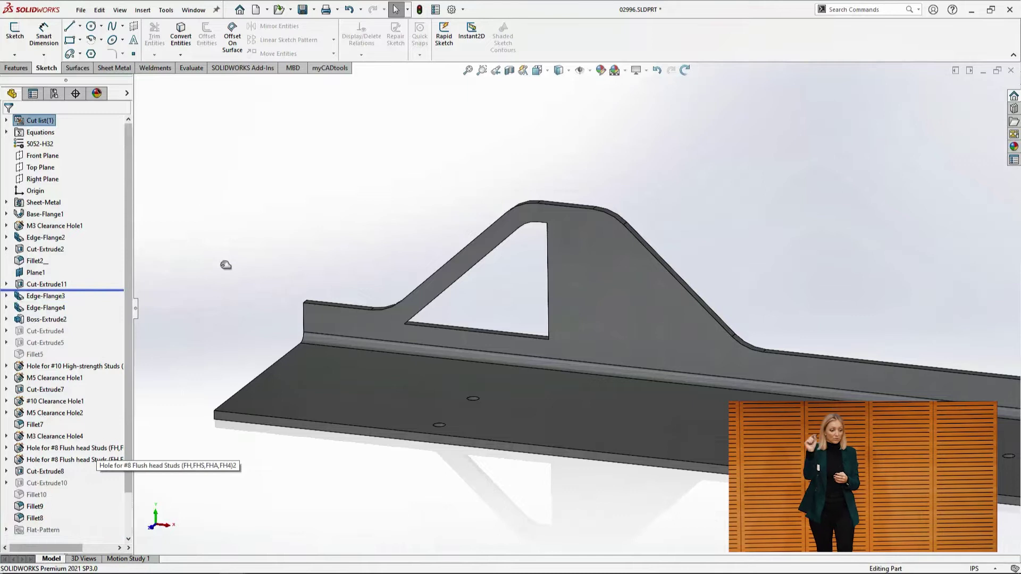
pyautogui.moveTo(290, 247); pyautogui.dragTo(312, 240, button='middle')
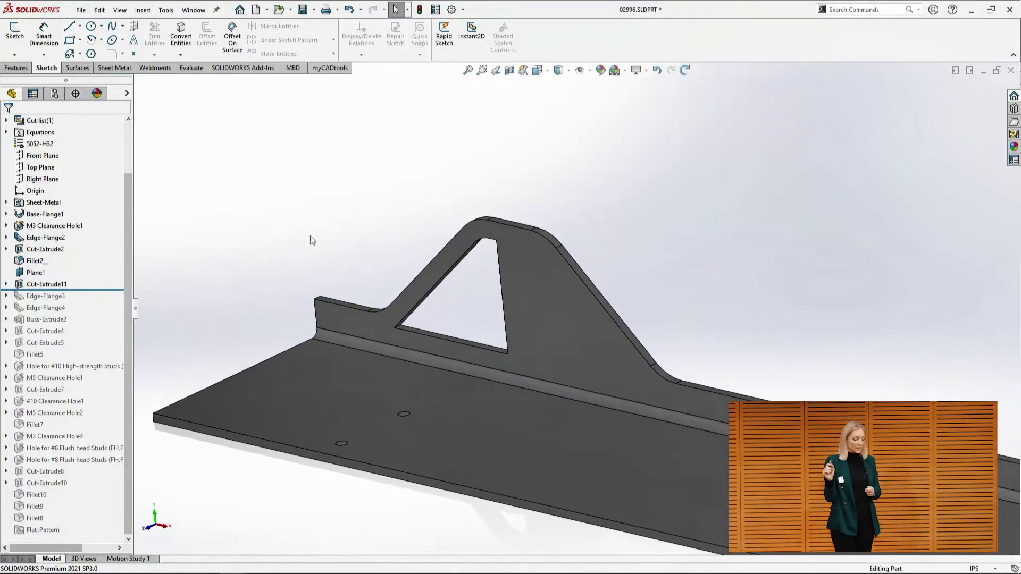
# - Fillet the corner edges of the triangular cut-out with a 0.05 in radius
pyautogui.click(311, 222)
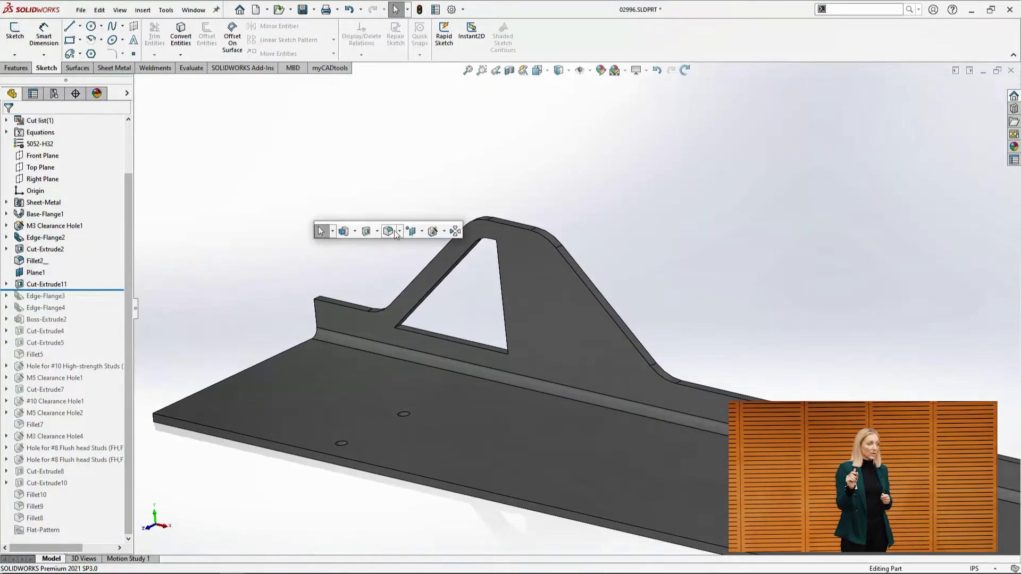
pyautogui.click(392, 233)
pyautogui.write('0.05')
pyautogui.press('Return')
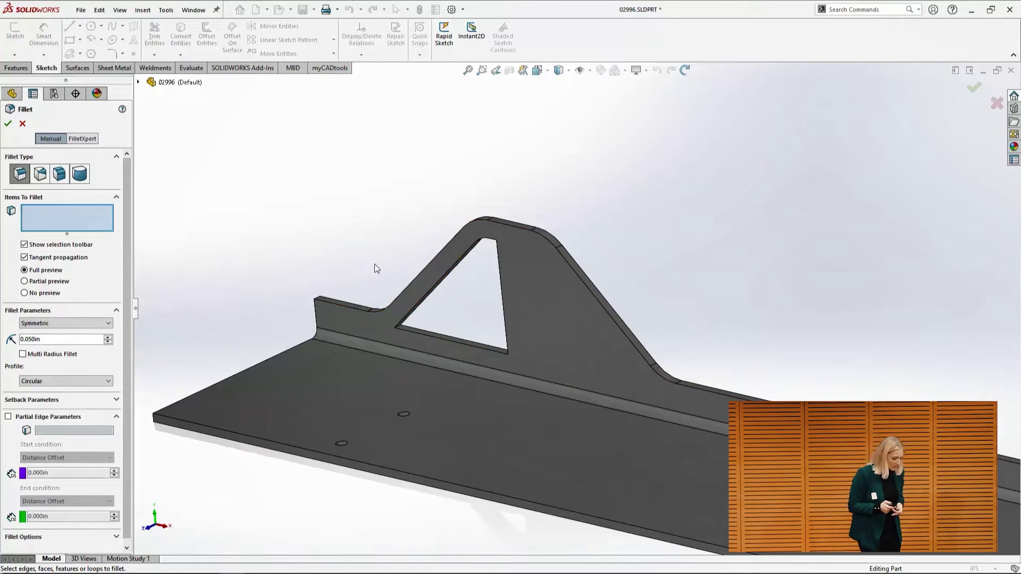
pyautogui.press('g')
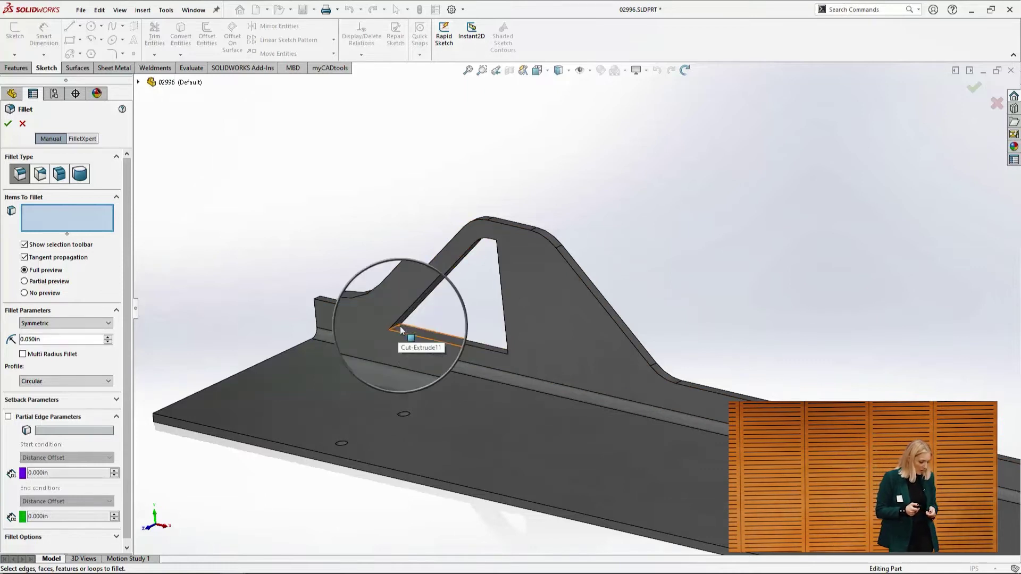
pyautogui.scroll(-3, 400, 326)
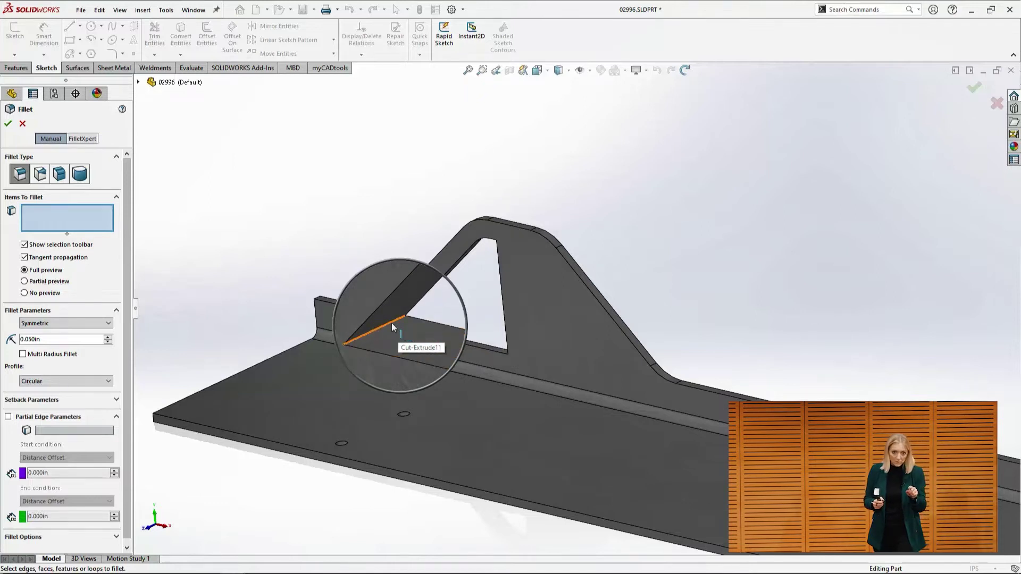
pyautogui.click(391, 323)
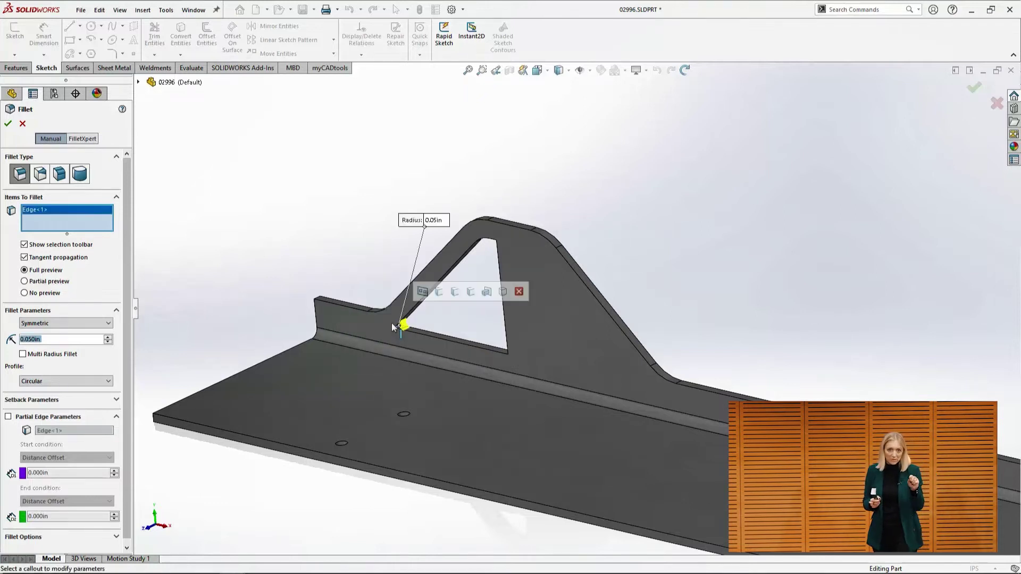
pyautogui.click(424, 296)
pyautogui.press('Return')
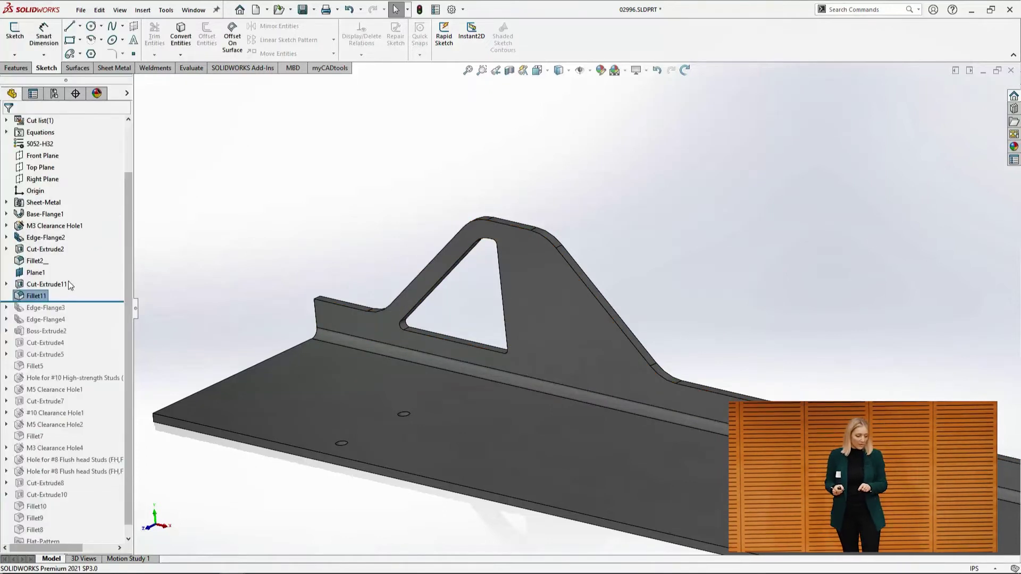
# - Mirror Cut-Extrude11 and Fillet11 about Plane1
pyautogui.click(37, 298)
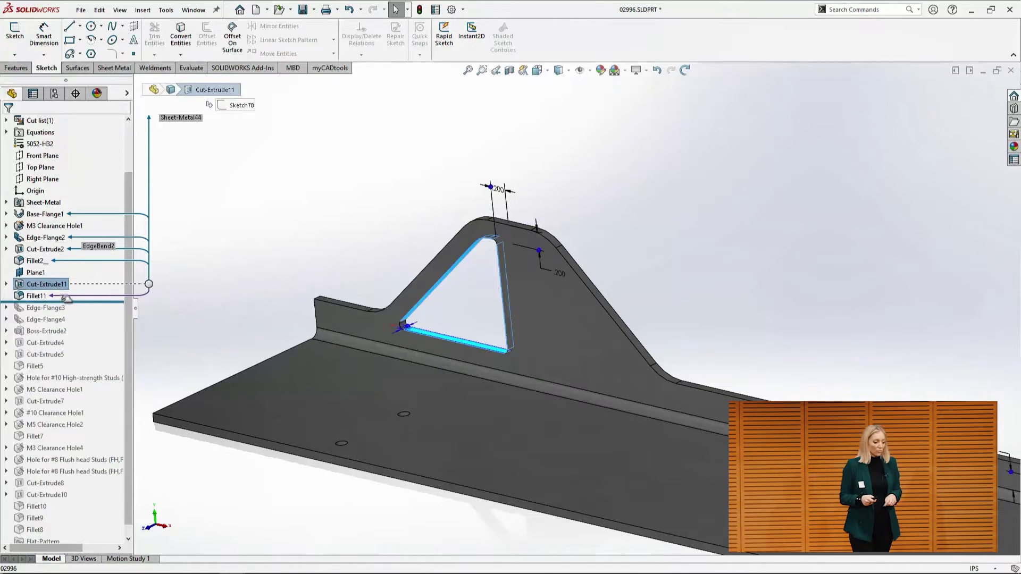
pyautogui.click(36, 296)
pyautogui.keyDown('ctrl'); pyautogui.click(33, 272); pyautogui.keyUp('ctrl')
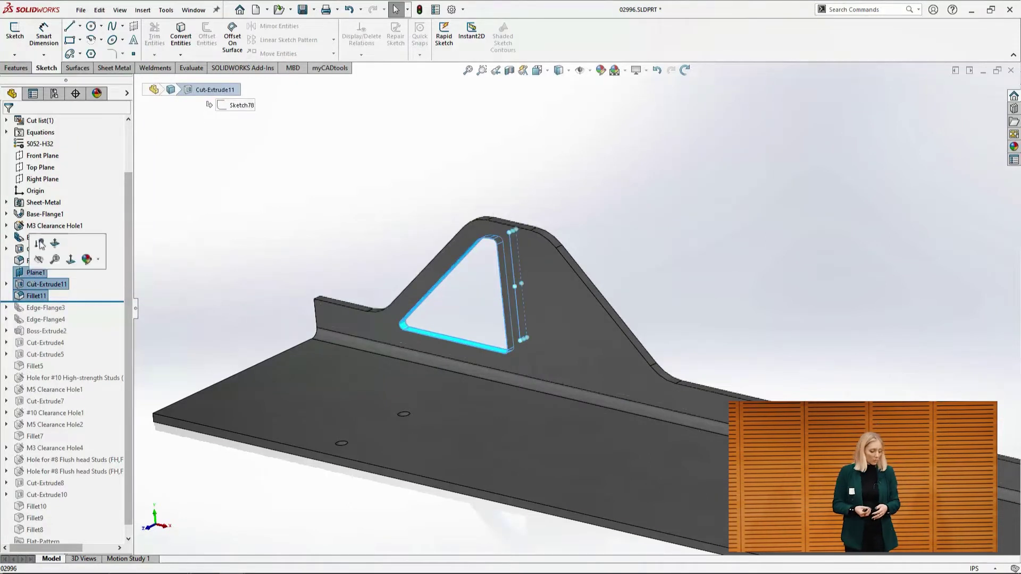
pyautogui.click(16, 68)
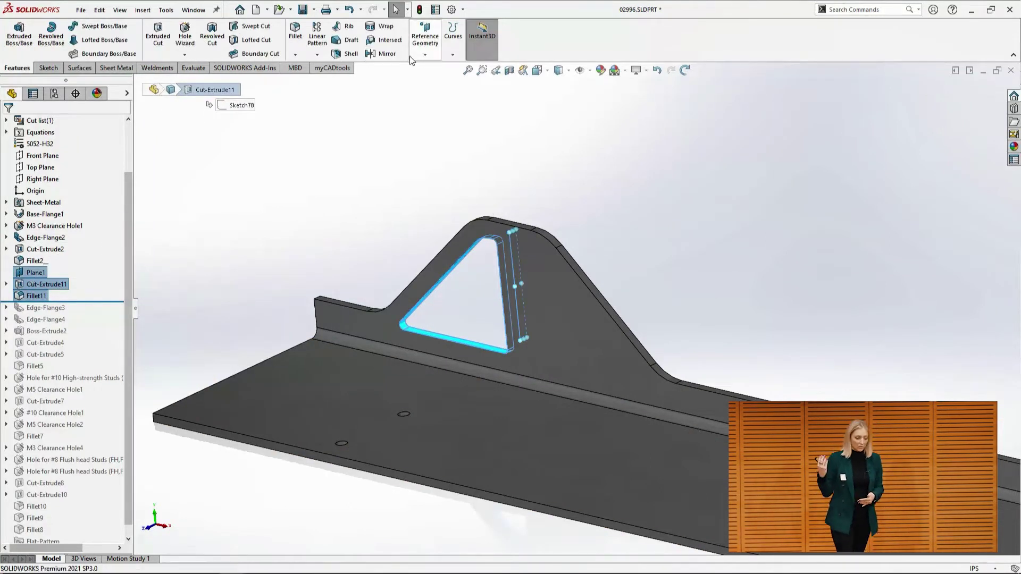
pyautogui.click(386, 55)
pyautogui.click(8, 123)
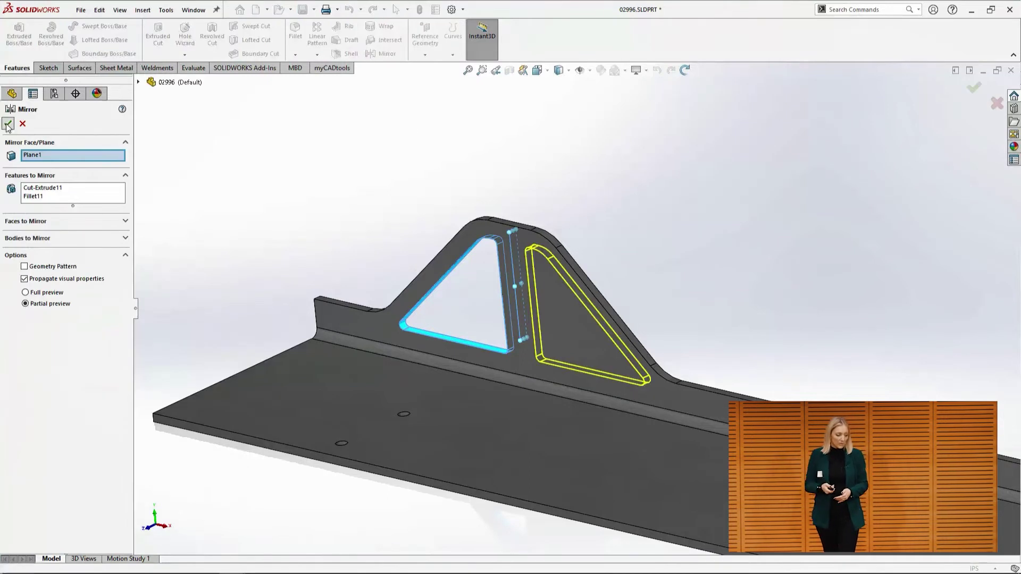
# - Select Cut-Extrude11 through Mirror1 and attach the time-stamped comment "added cut-out to reduce weight"
pyautogui.click(28, 284)
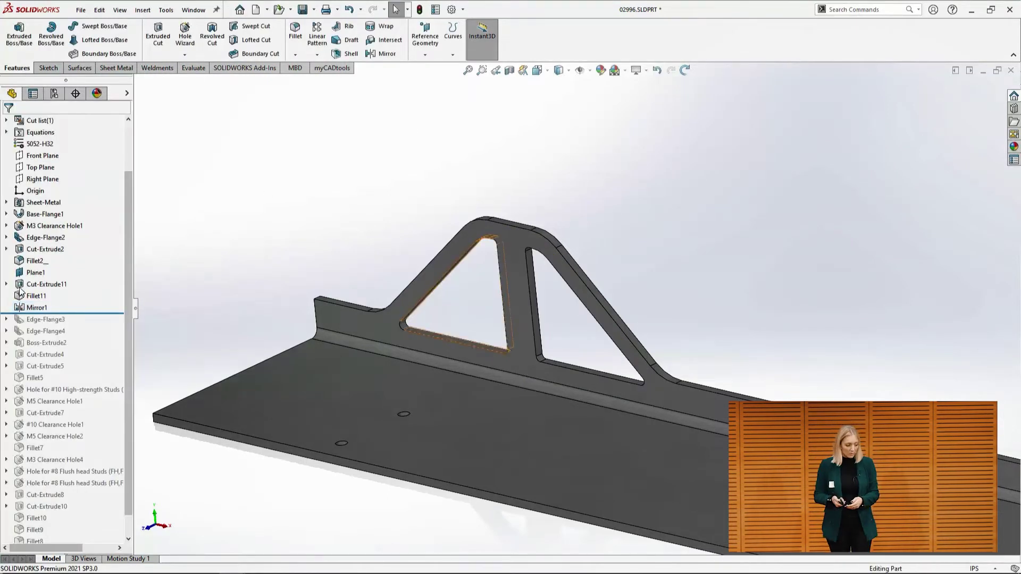
pyautogui.keyDown('shift'); pyautogui.click(30, 307); pyautogui.keyUp('shift')
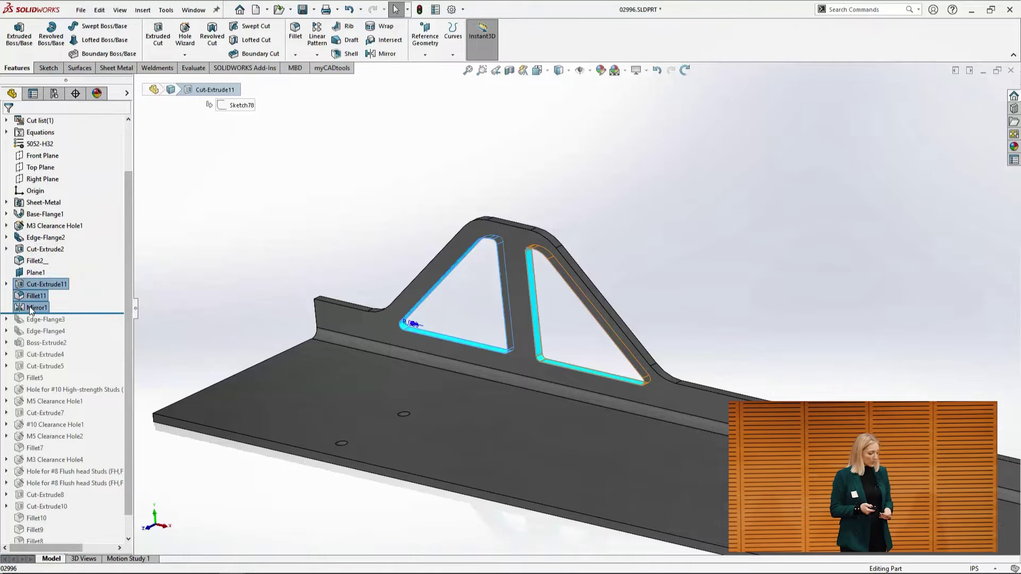
pyautogui.rightClick(30, 306)
pyautogui.moveTo(94, 381)
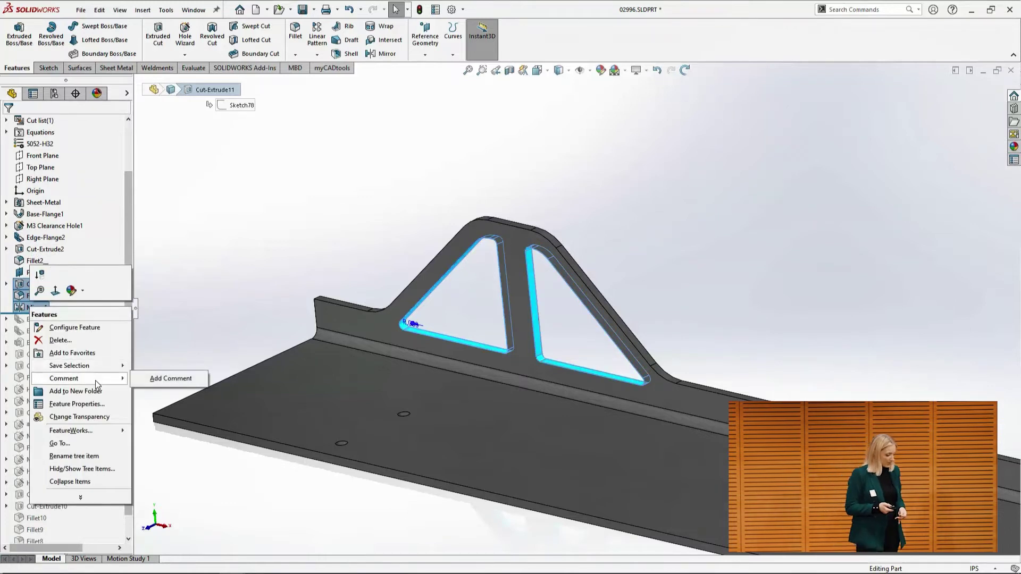
pyautogui.click(169, 379)
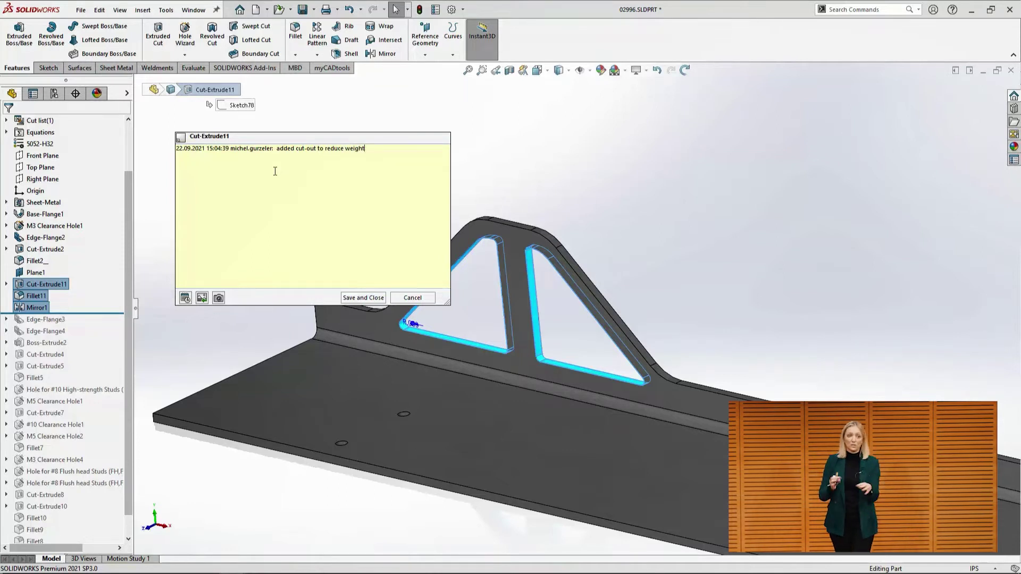
pyautogui.click(360, 298)
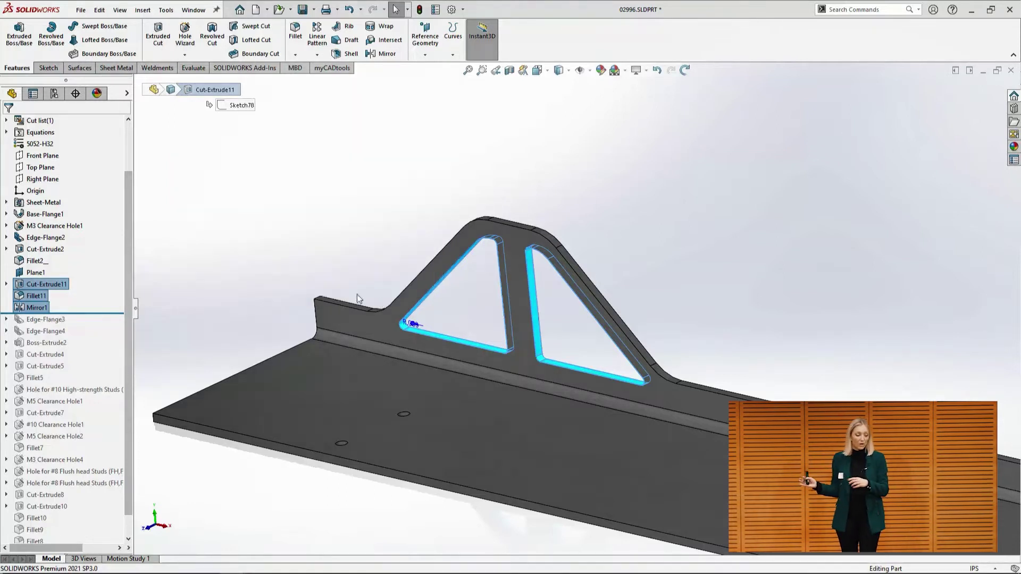
# - Roll the model forward to the end of the feature tree
pyautogui.click(103, 315)
pyautogui.click(103, 315)
pyautogui.rightClick(103, 313)
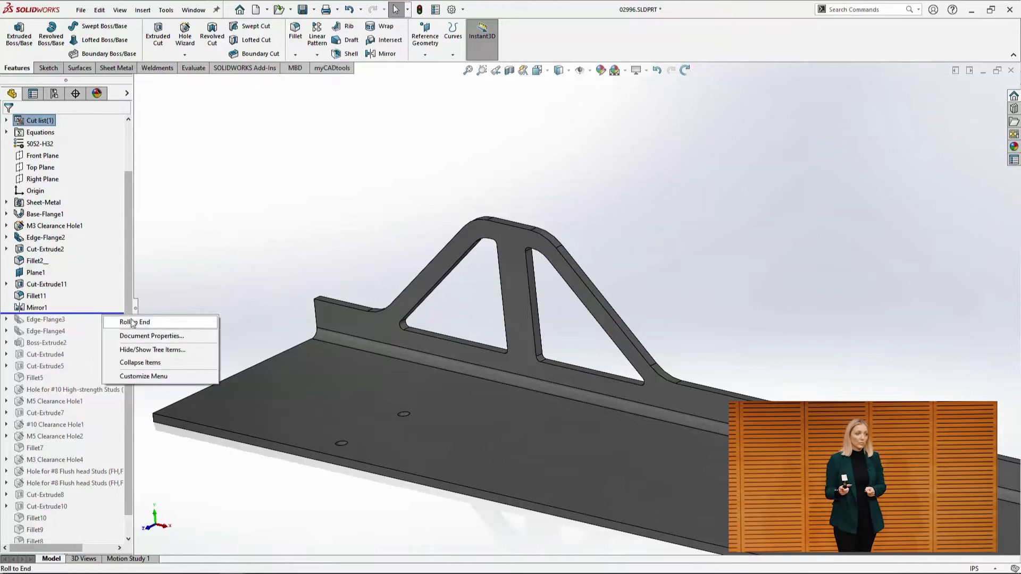
pyautogui.click(134, 322)
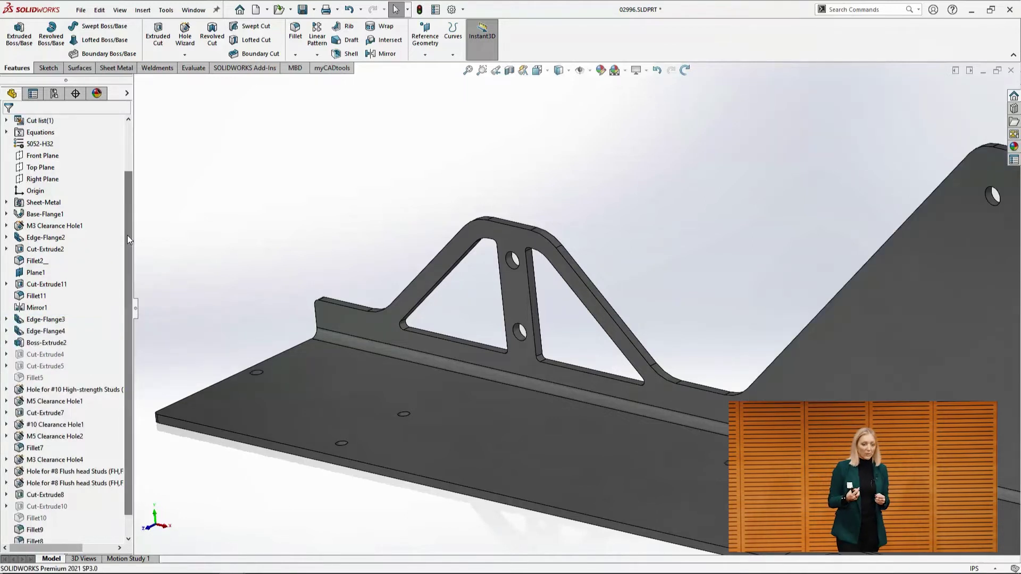
# - Examine the feature comments collected in the part's Comments folder
pyautogui.moveTo(133, 201); pyautogui.dragTo(128, 153)
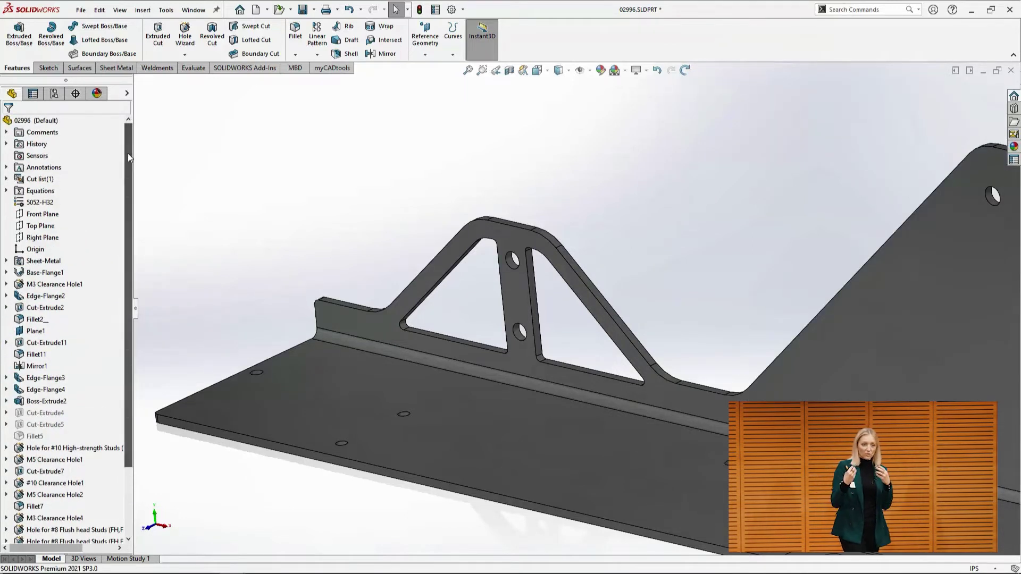
pyautogui.click(6, 132)
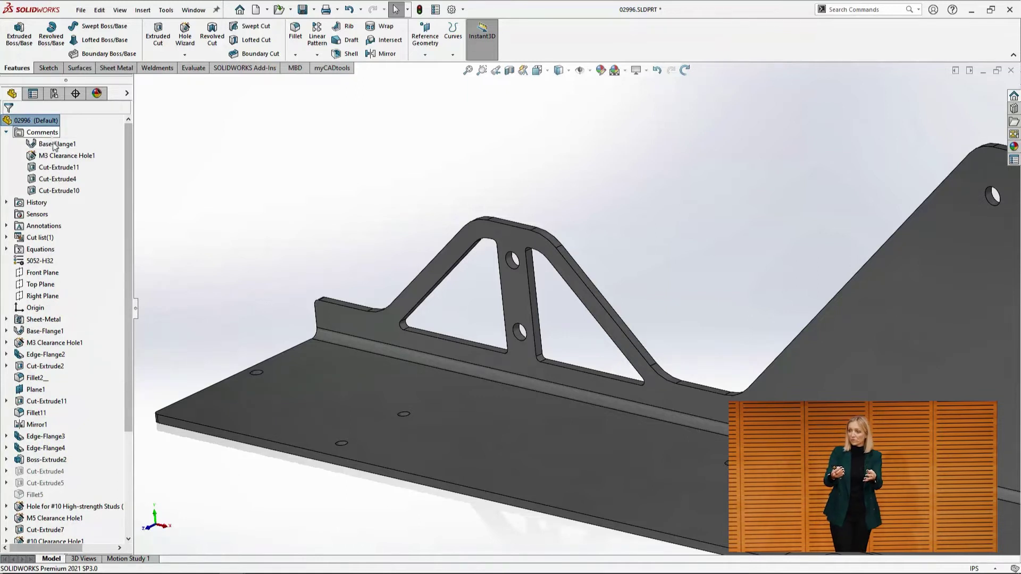
pyautogui.moveTo(66, 168)
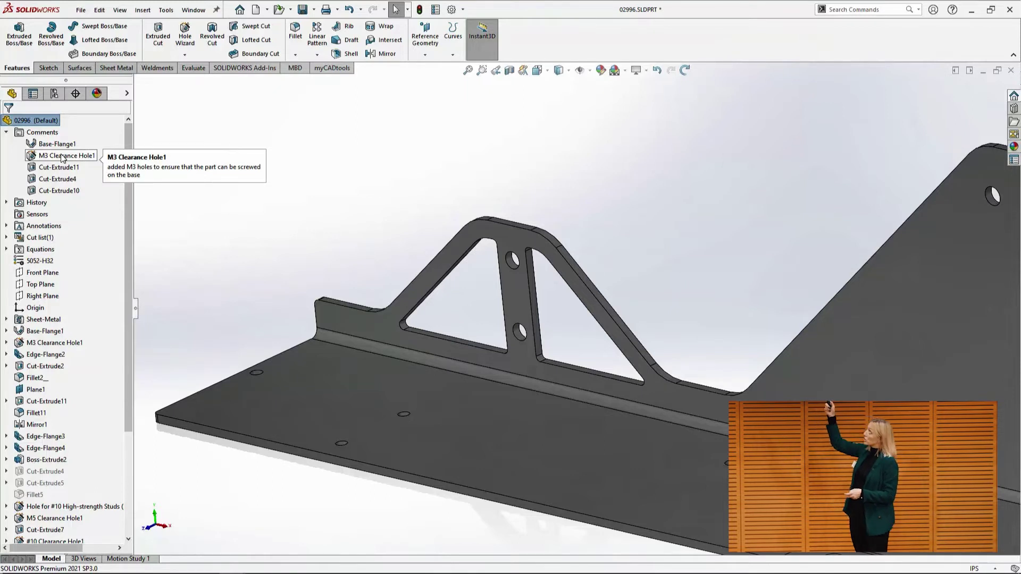
# - Find the Part Reviewer by searching commands for "design re", open it and go to the part's first feature
pyautogui.click(851, 9)
pyautogui.write('design')
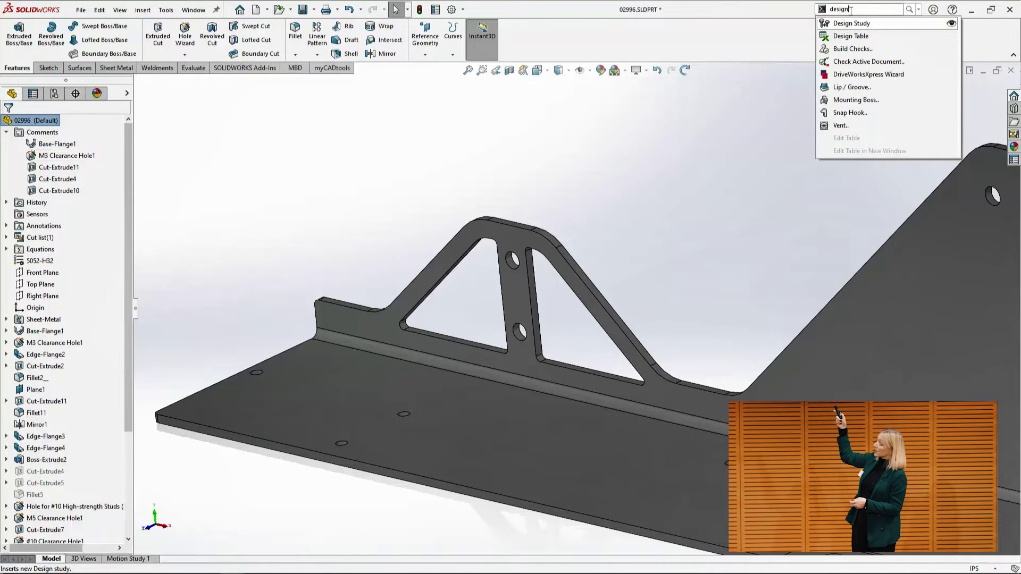
pyautogui.write(' Te')
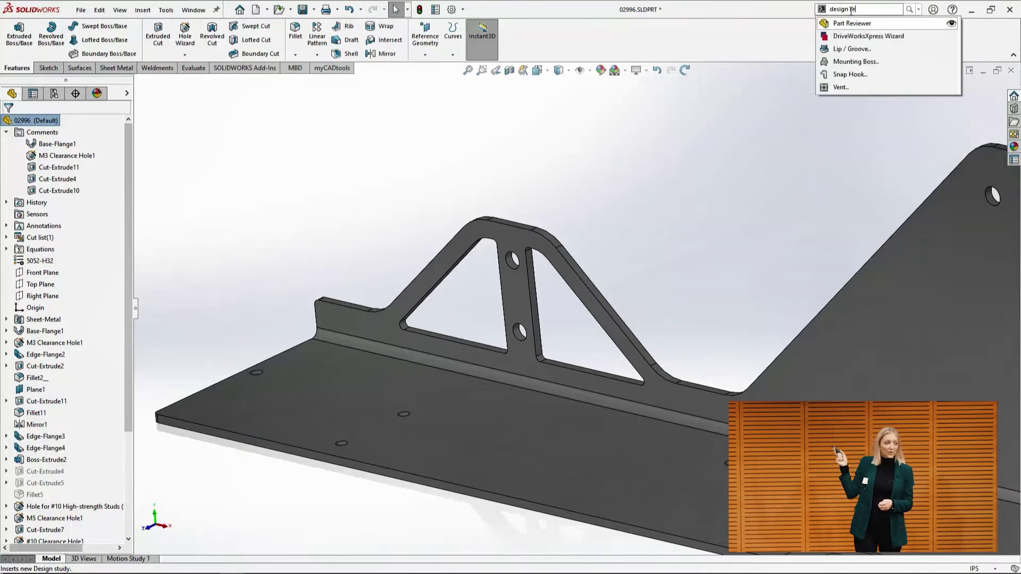
pyautogui.press('Return')
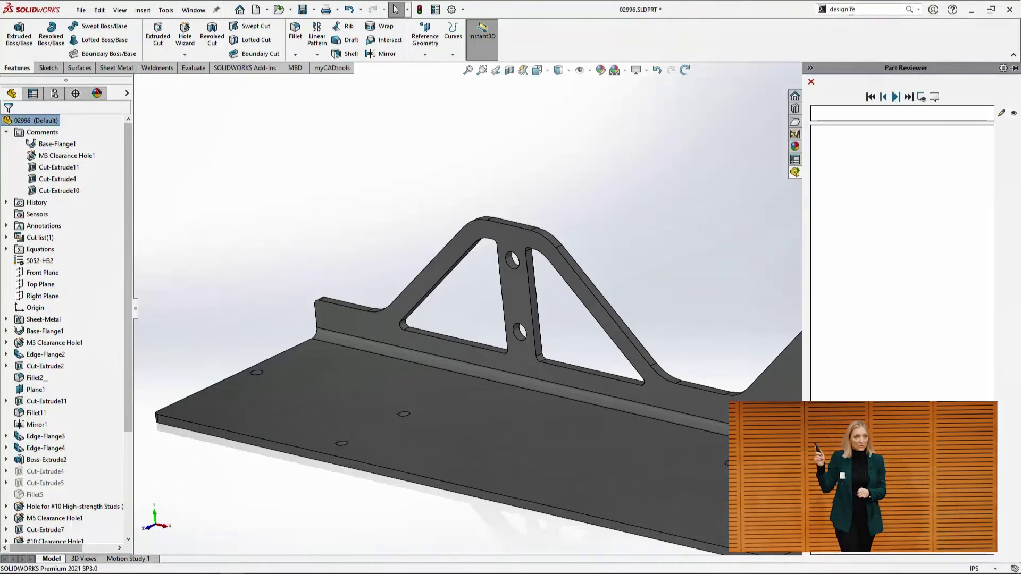
pyautogui.click(881, 97)
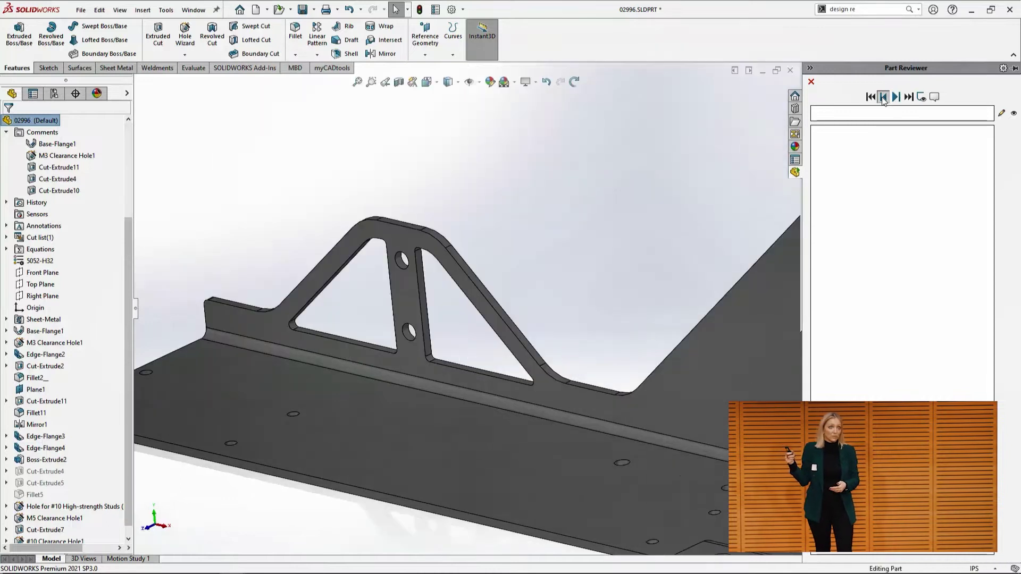
pyautogui.click(877, 97)
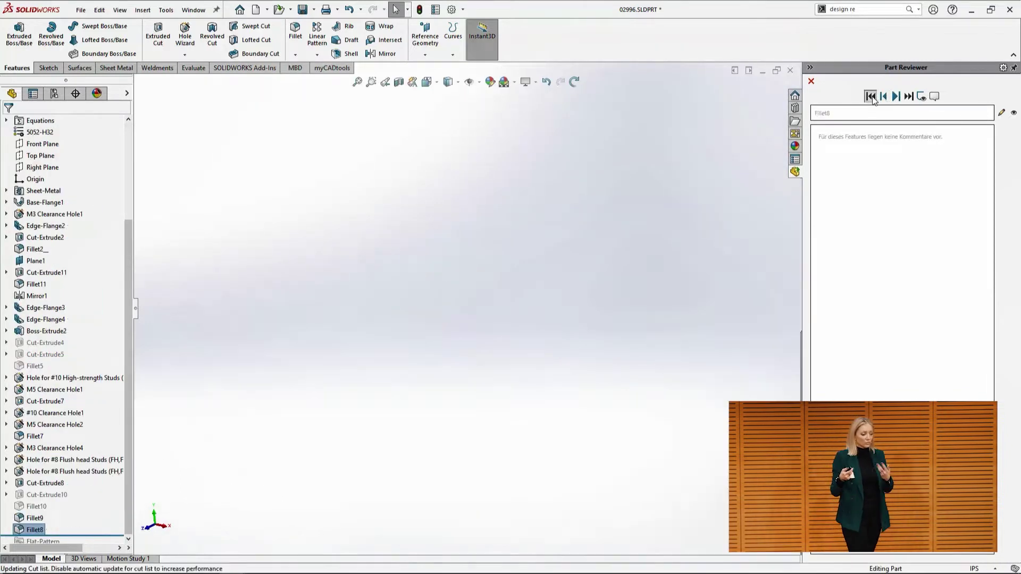
# - Step forward in the Part Reviewer from Base-Flange1 to Edge-Flange2, reading each feature's comment
pyautogui.click(897, 96)
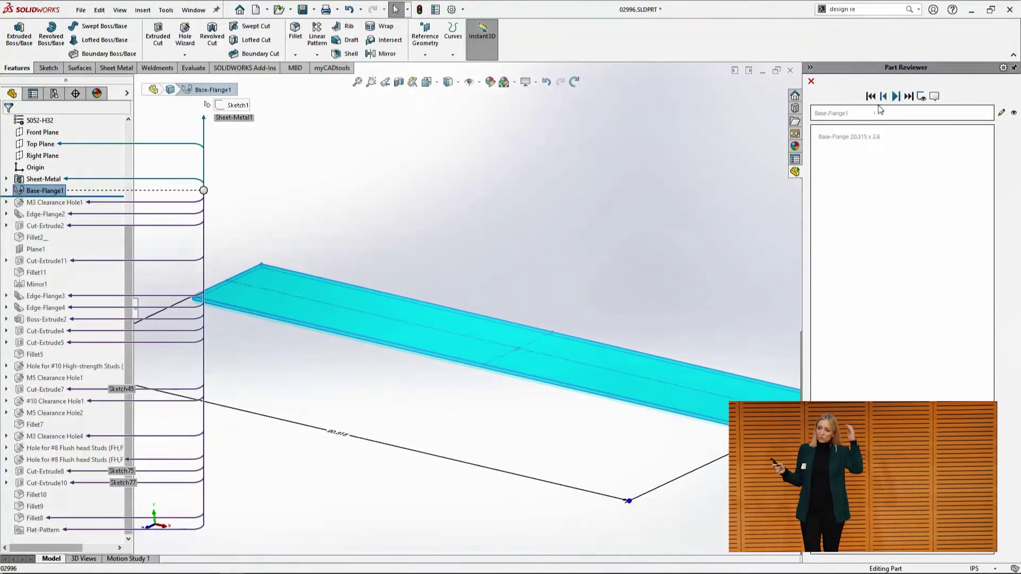
pyautogui.click(895, 97)
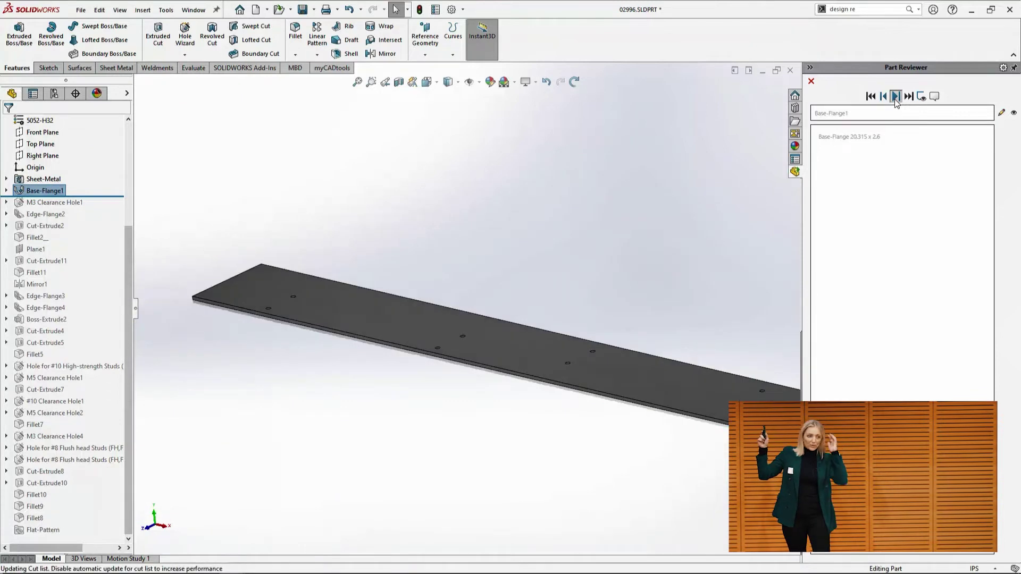
pyautogui.moveTo(819, 137); pyautogui.dragTo(838, 146)
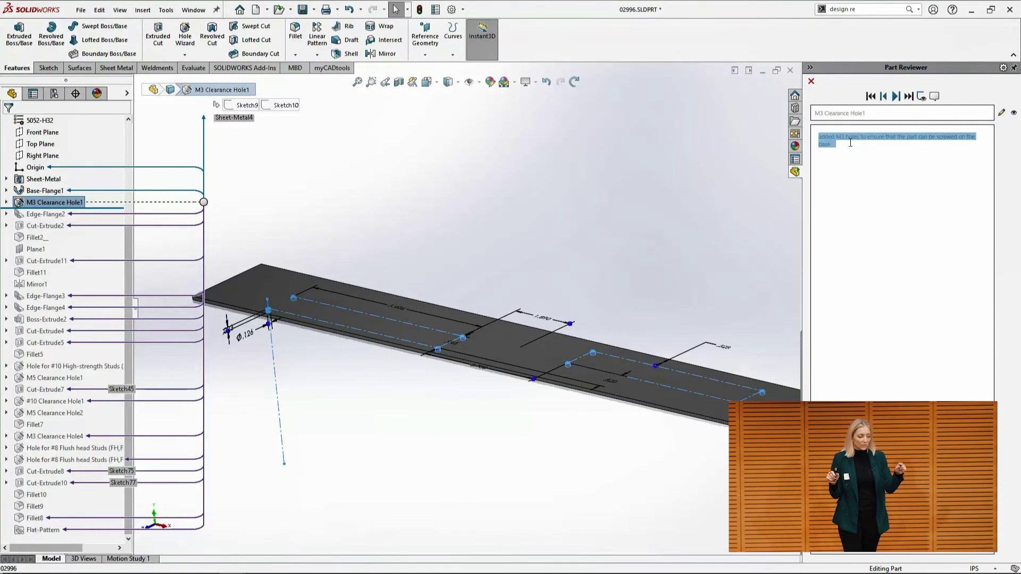
pyautogui.click(896, 96)
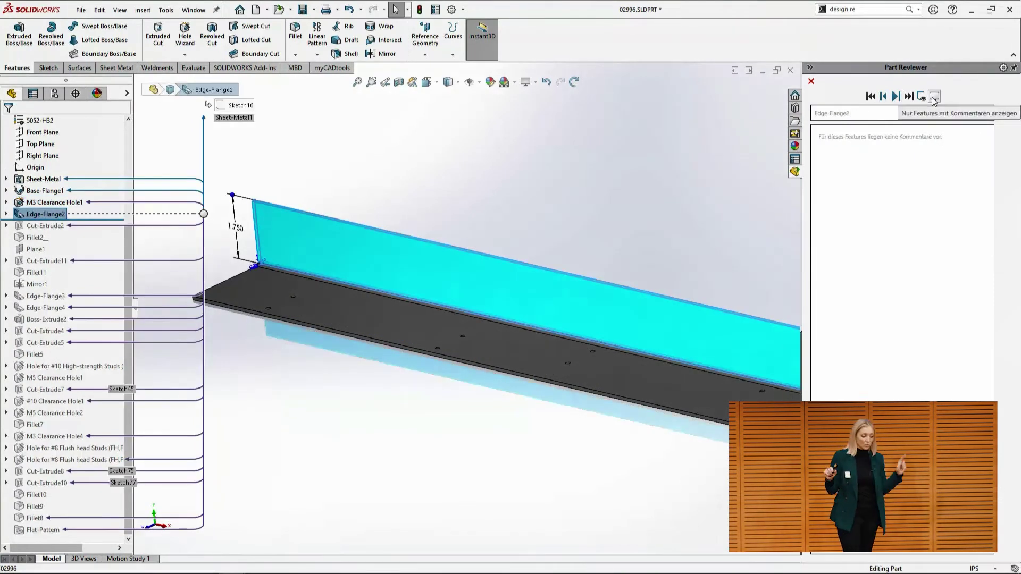
# - Restrict the Part Reviewer to features with comments and advance through Cut-Extrude11 to the end
pyautogui.click(933, 97)
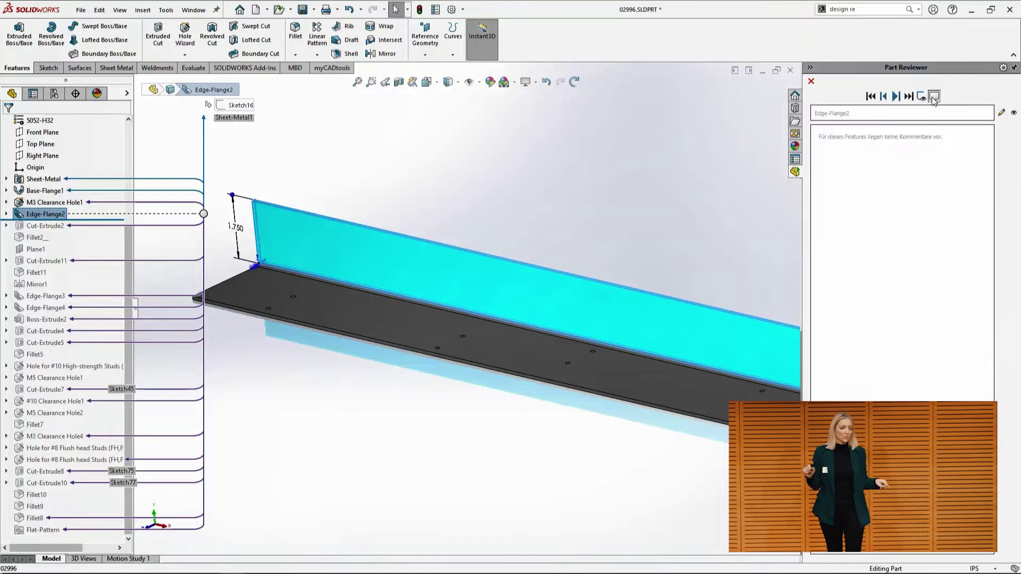
pyautogui.click(895, 100)
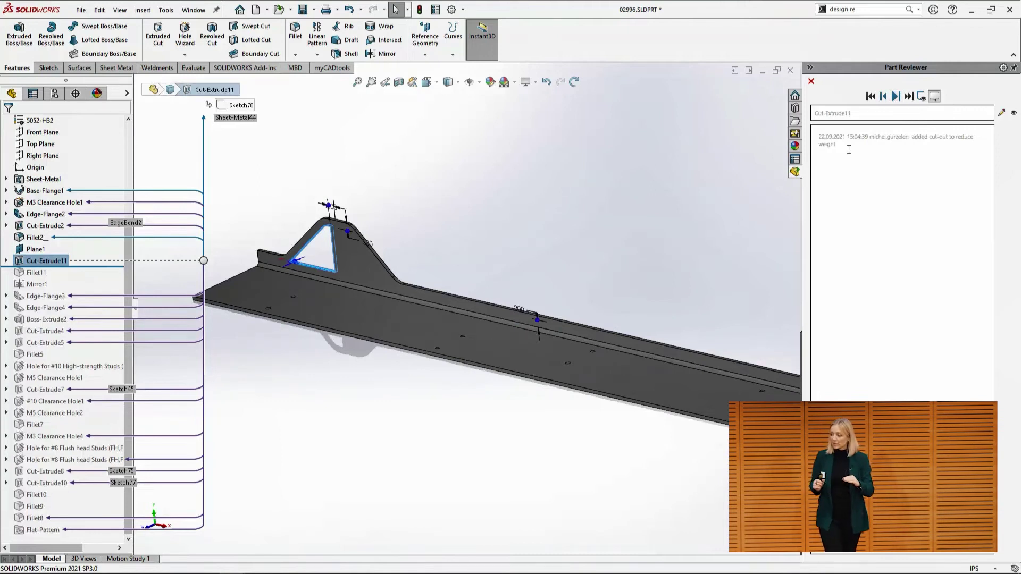
pyautogui.click(909, 96)
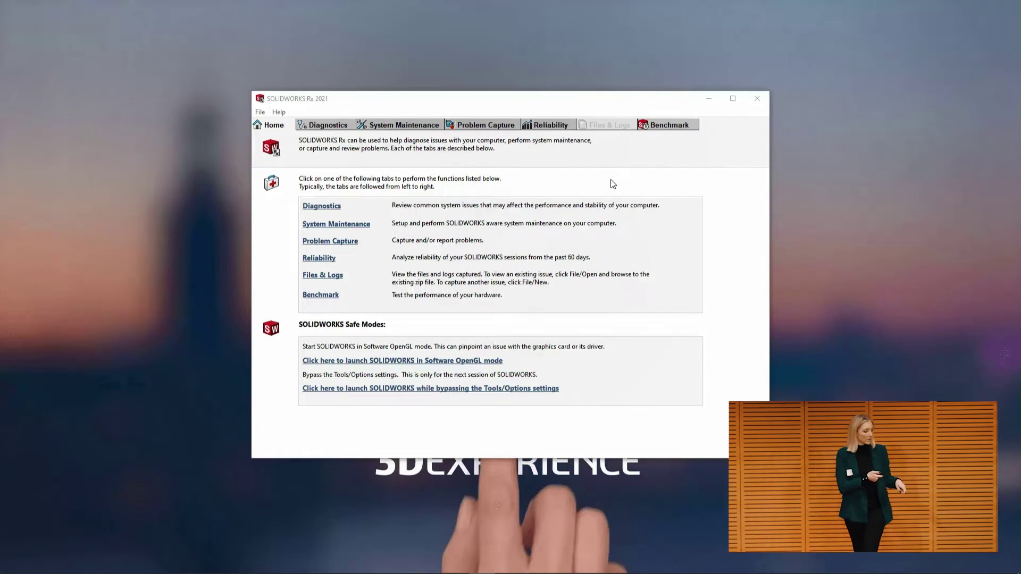
# - Close SOLIDWORKS Rx 2021 and locate its entry among the installed programs in the Outils SOLIDWORKS 2021 folder
pyautogui.click(764, 99)
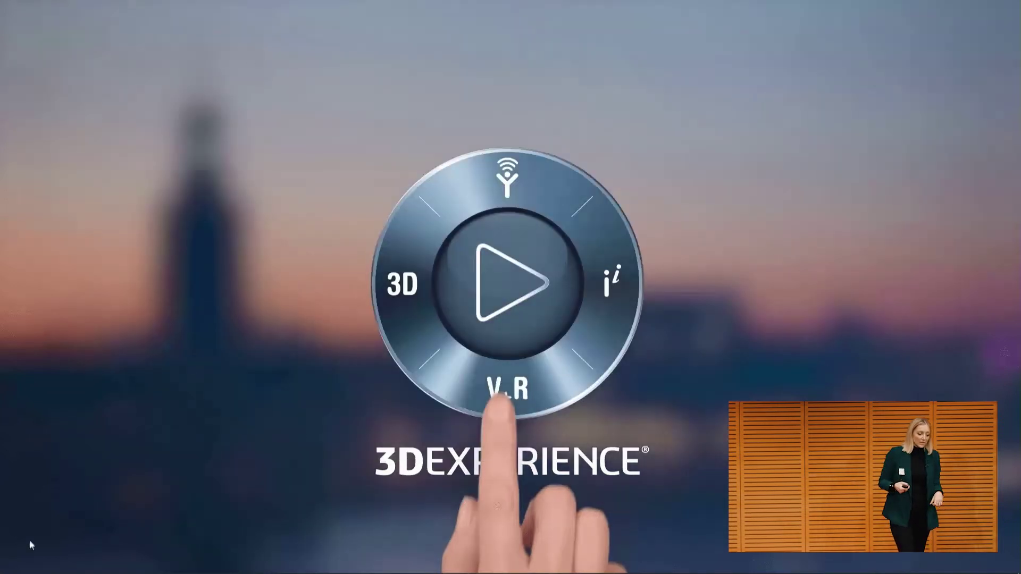
pyautogui.click(12, 564)
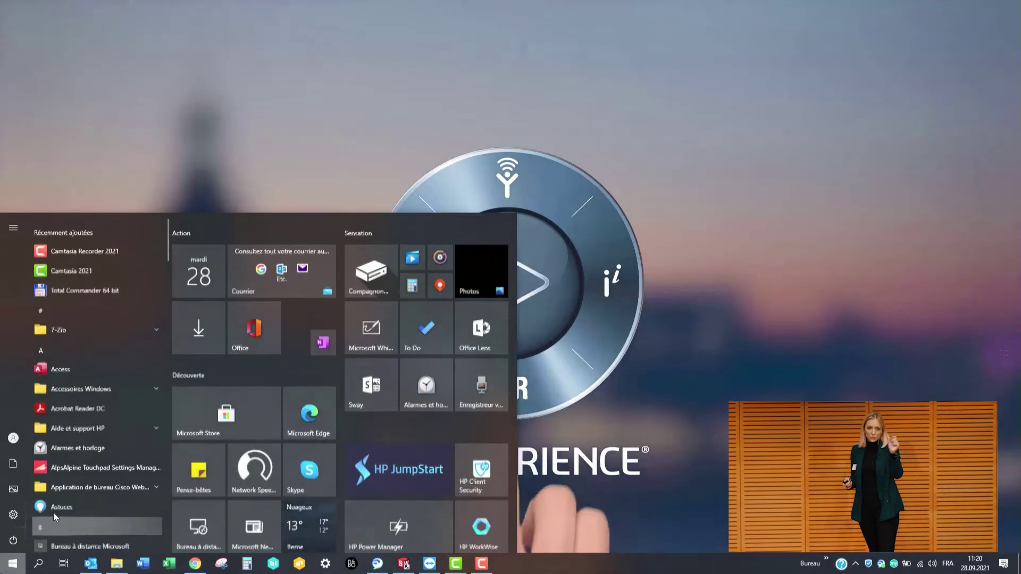
pyautogui.scroll(-10, 57, 487)
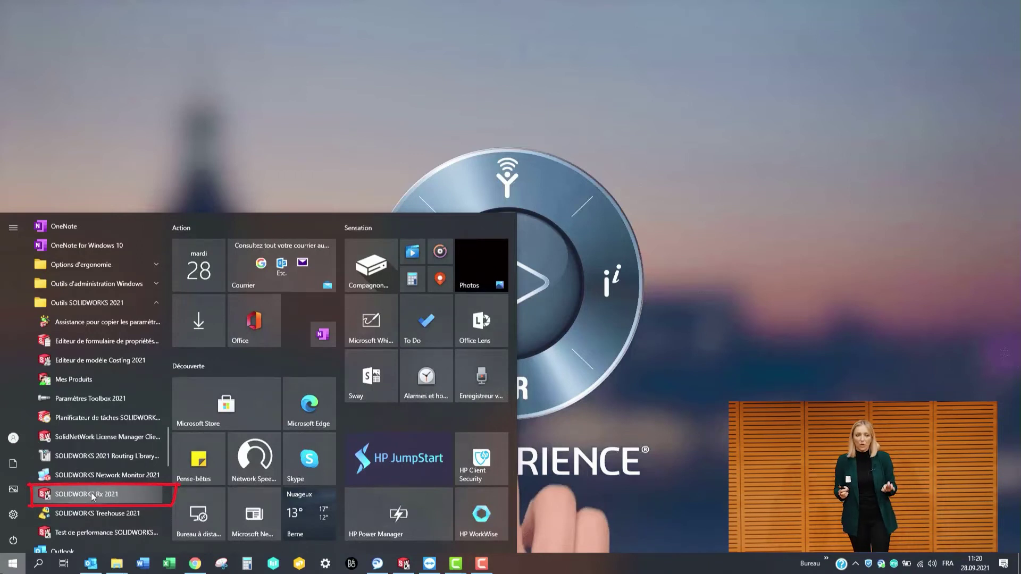
# - Search the installed programs for "rx" and open SOLIDWORKS Rx 2021
pyautogui.click(91, 492)
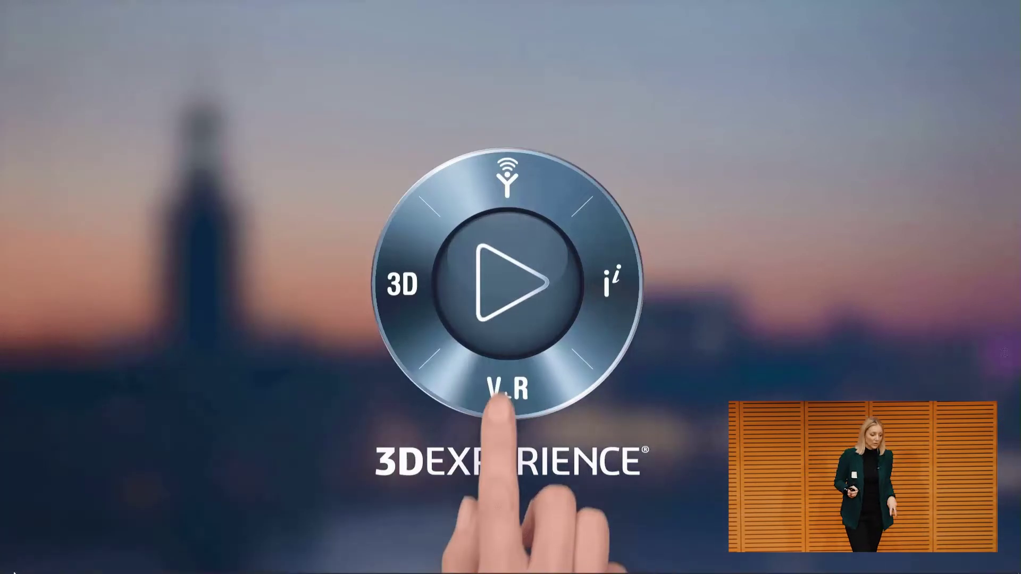
pyautogui.click(13, 563)
pyautogui.write('r')
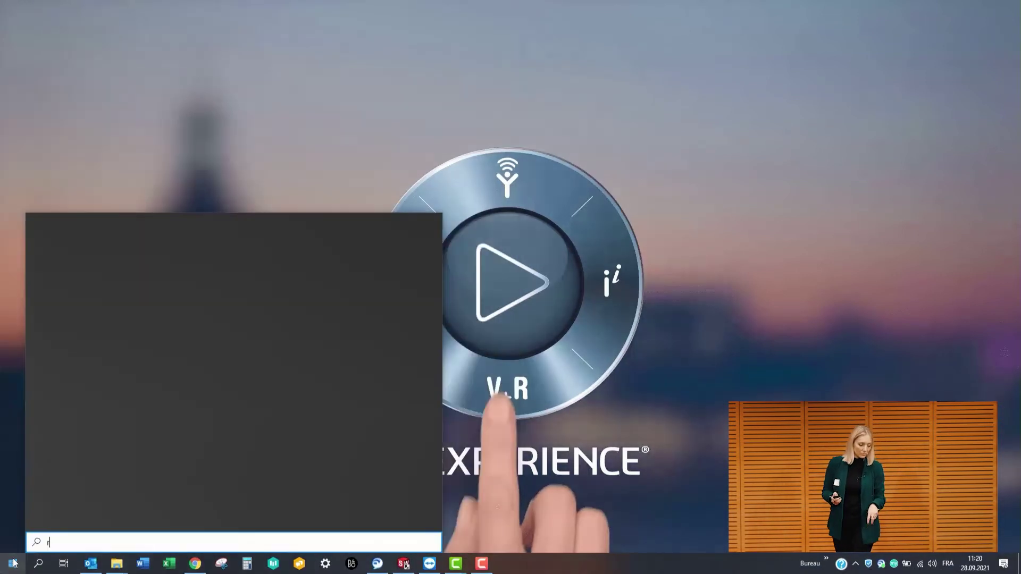
pyautogui.write('x')
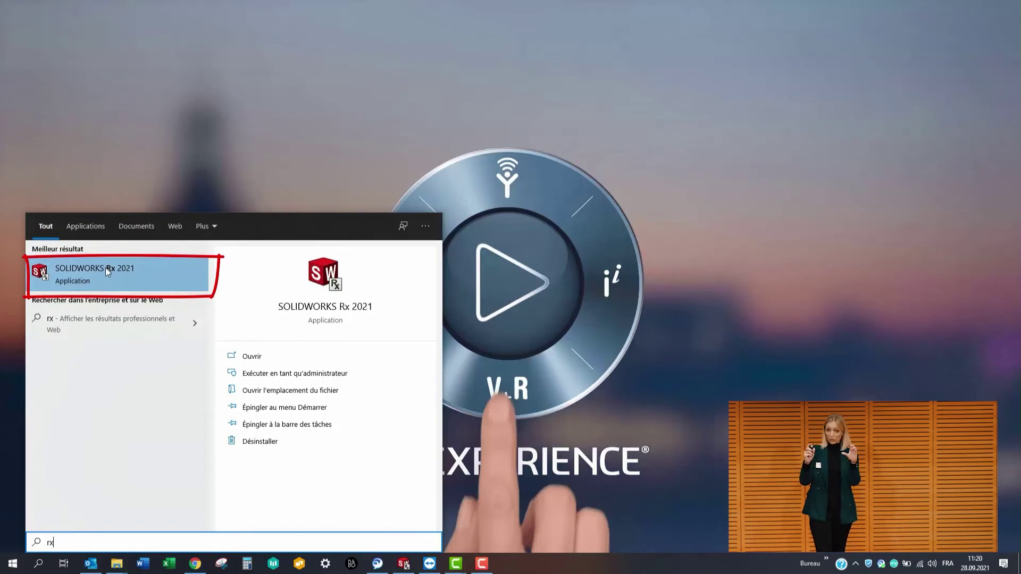
pyautogui.click(106, 266)
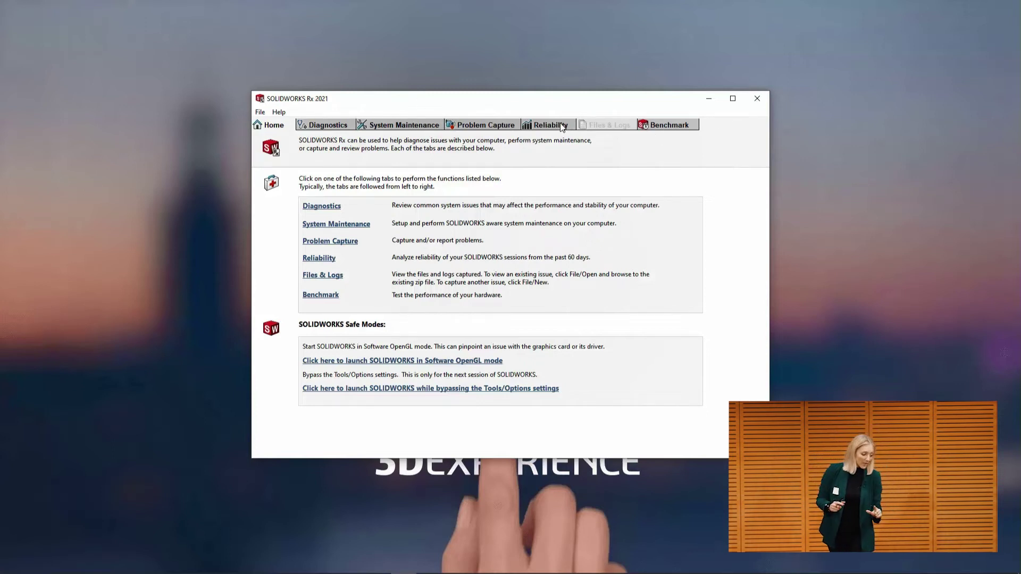
# - Launch SOLIDWORKS in Software OpenGL safe mode from SOLIDWORKS Rx
pyautogui.click(382, 362)
pyautogui.click(381, 388)
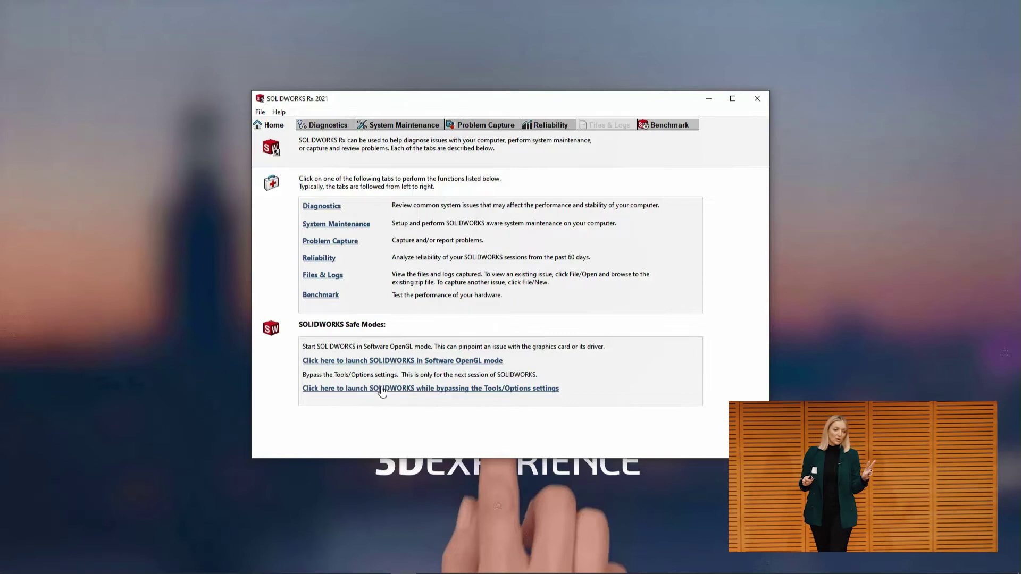
pyautogui.click(393, 361)
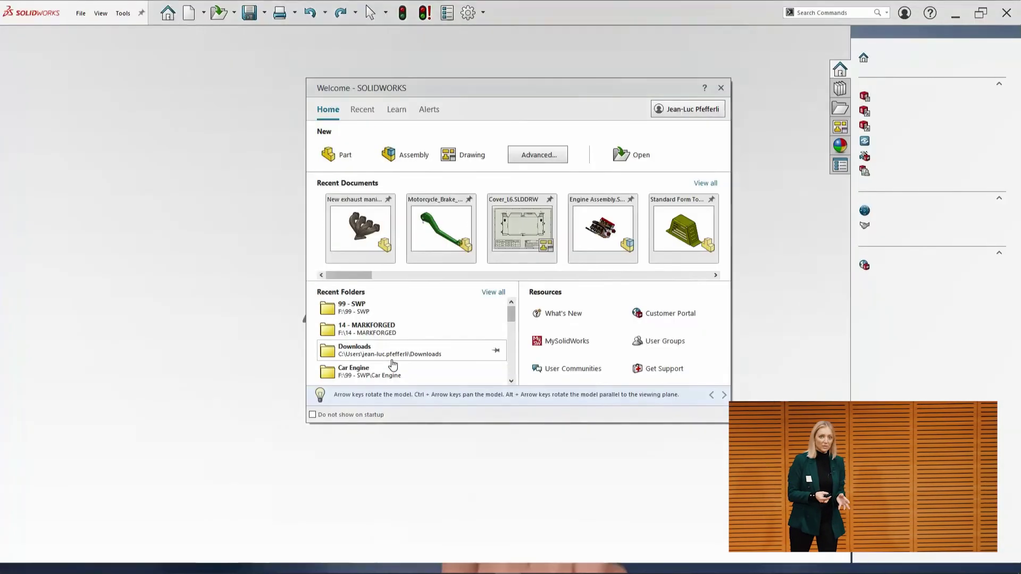
# - Open the recent part New exhaust manifold1 and check which view settings are offered
pyautogui.click(364, 224)
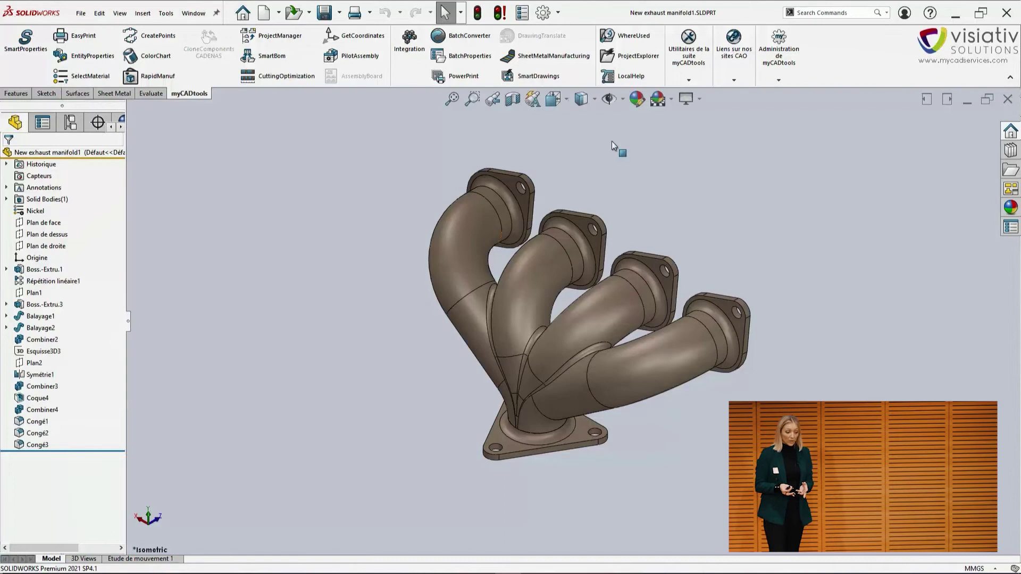
pyautogui.click(700, 99)
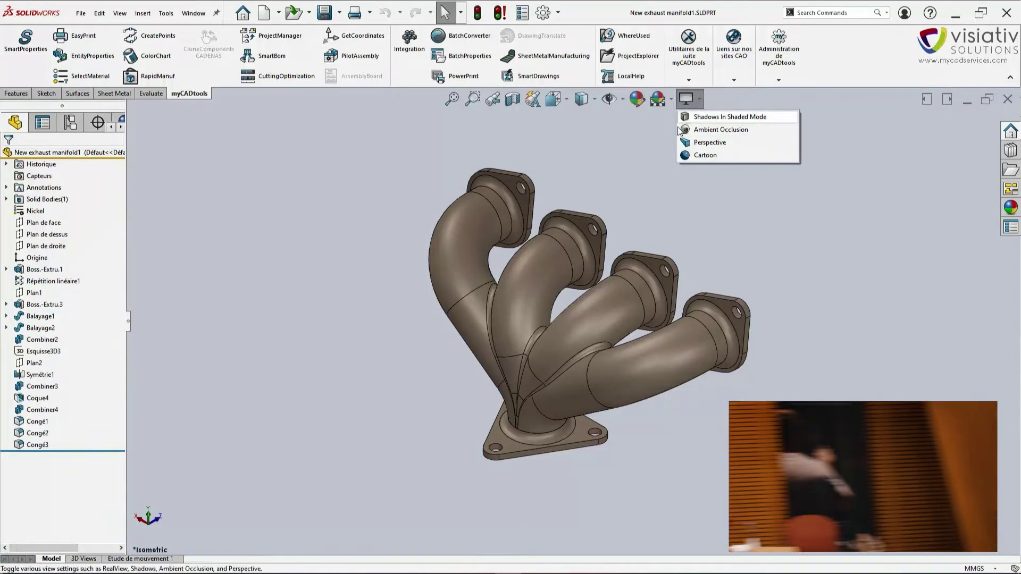
pyautogui.click(686, 165)
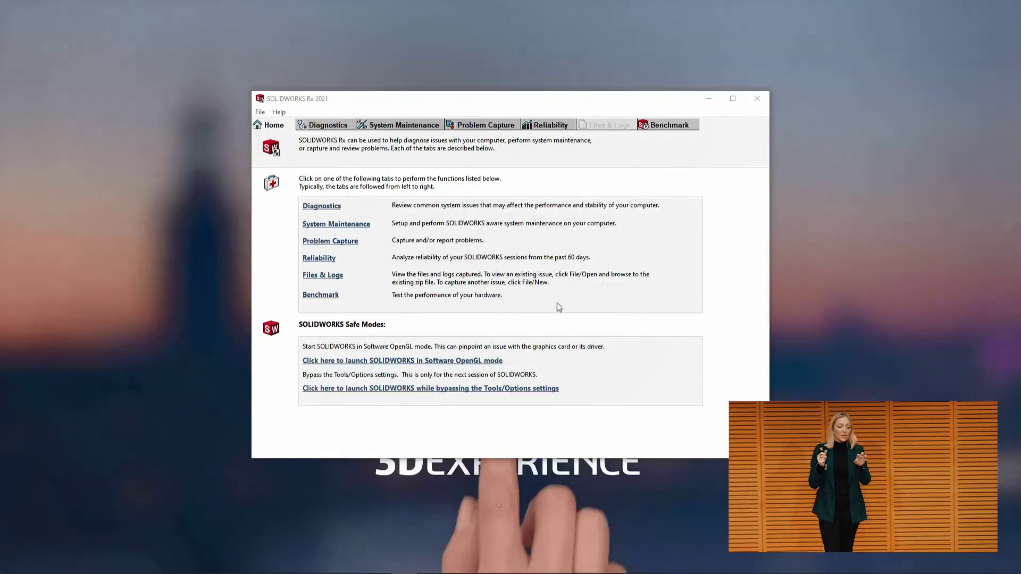
# - Go to Problem Capture in SOLIDWORKS Rx and start a video capture with SOLIDWORKS as the source
pyautogui.click(404, 389)
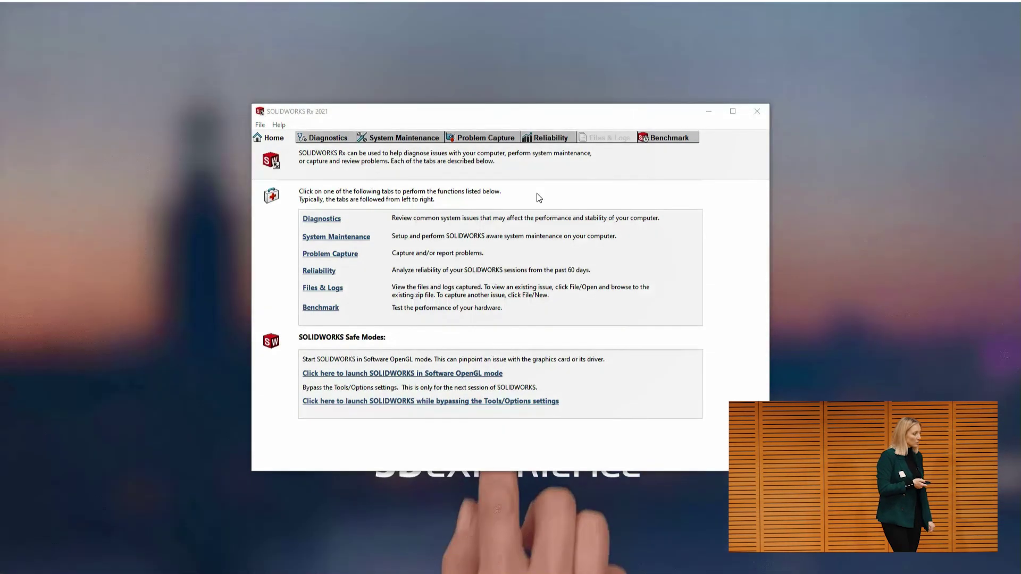
pyautogui.click(479, 138)
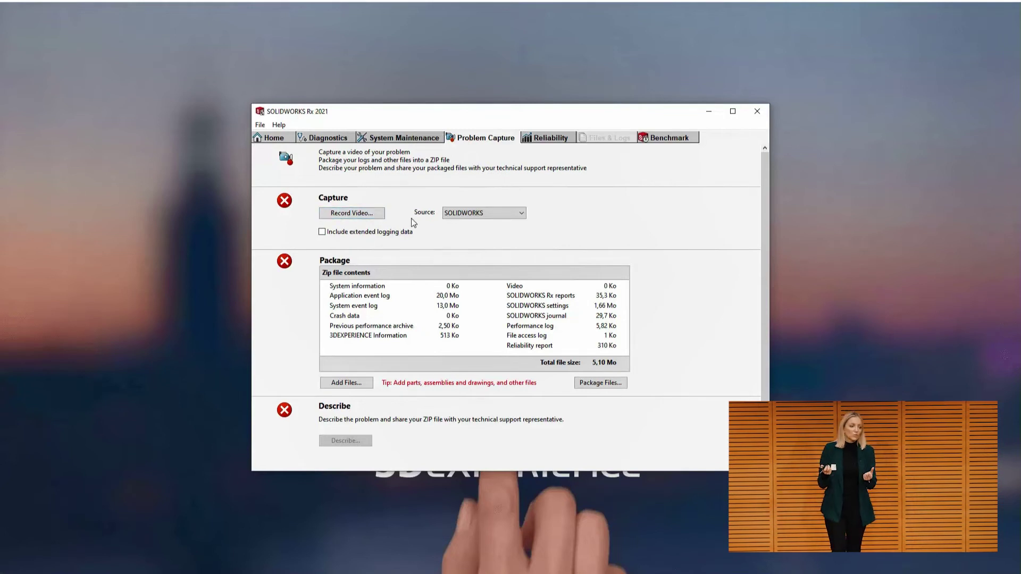
pyautogui.click(466, 213)
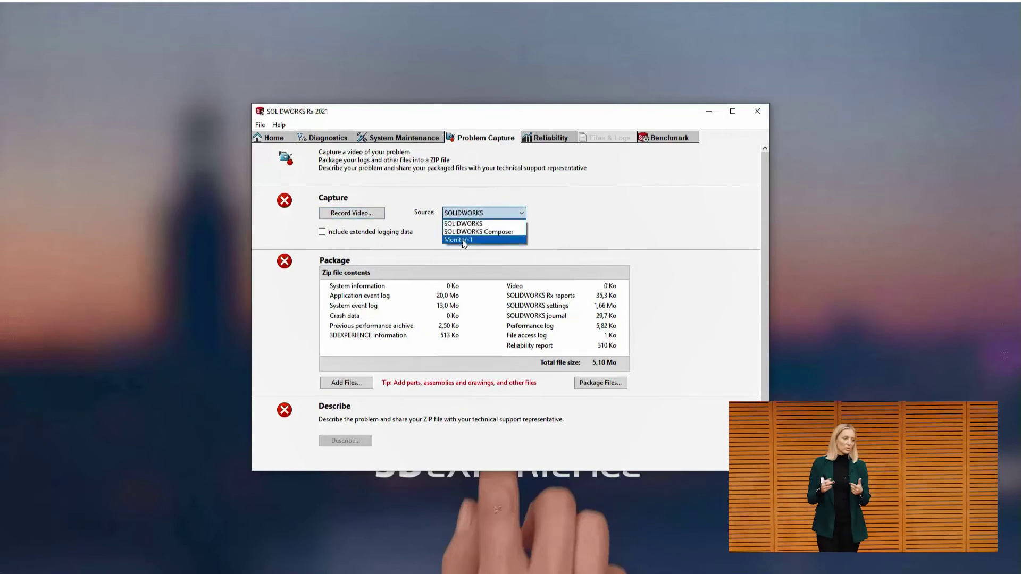
pyautogui.click(463, 224)
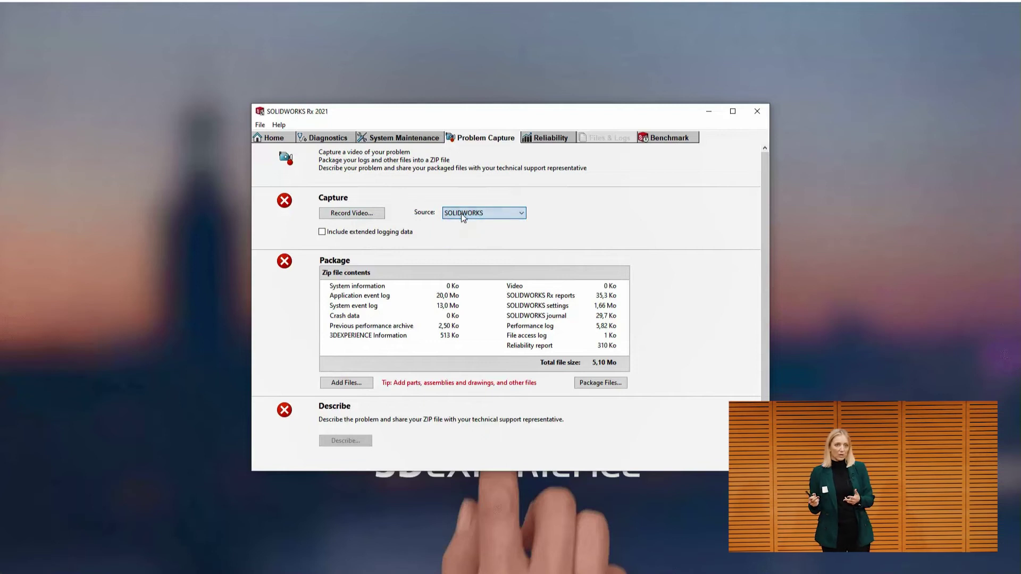
pyautogui.click(352, 213)
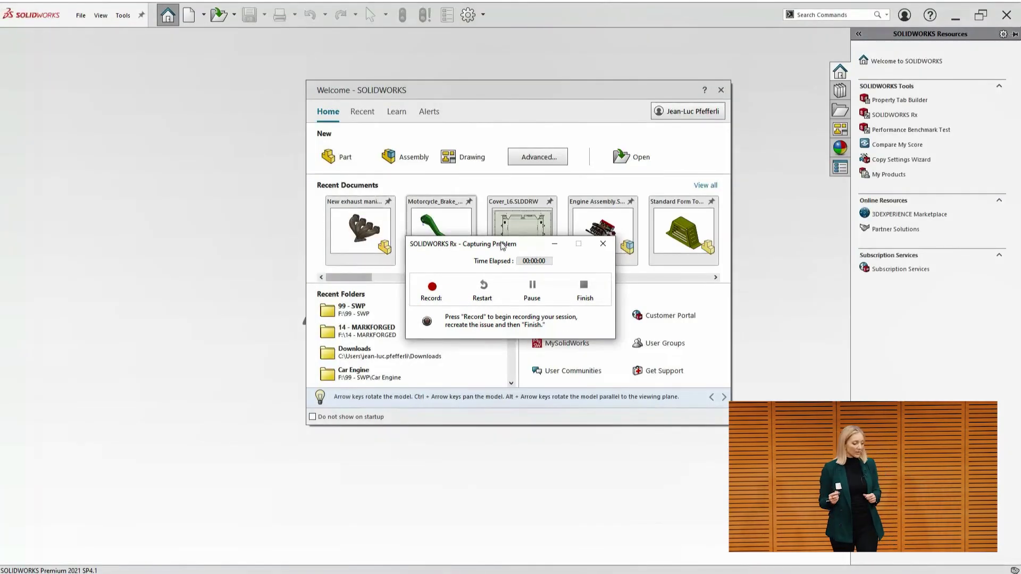
# - Move the capture window aside and record opening the recent part New exhaust manifold1 and rotating the model
pyautogui.moveTo(540, 254); pyautogui.dragTo(872, 436)
pyautogui.click(362, 235)
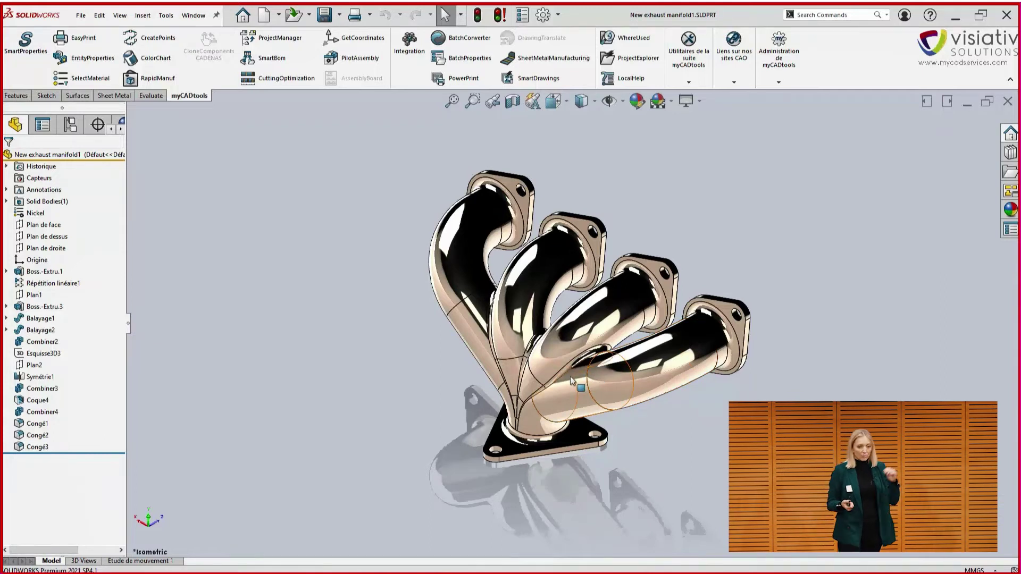
pyautogui.moveTo(569, 376); pyautogui.dragTo(632, 373, button='middle')
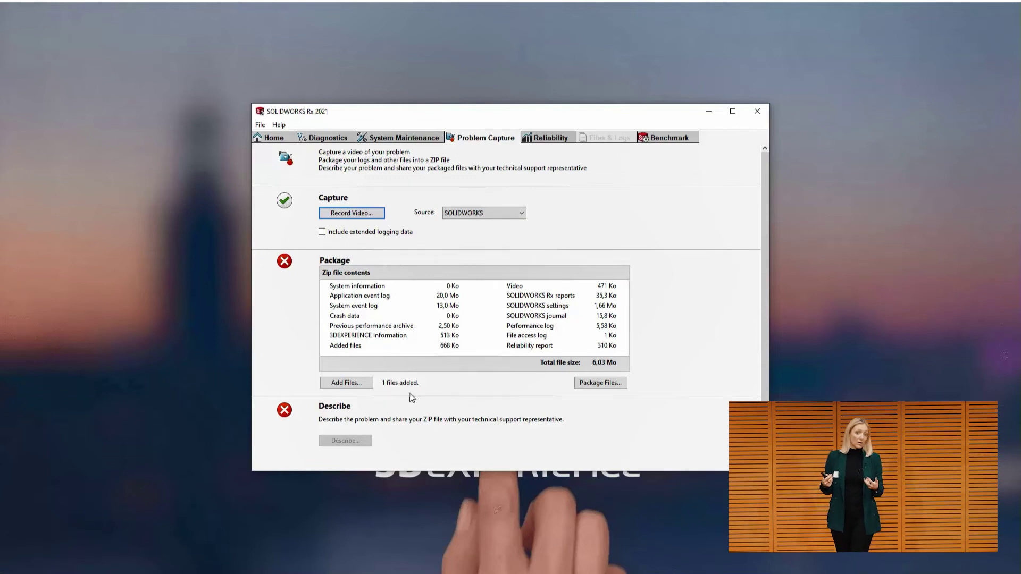
# - Include the part New exhaust manifold1.SLDPRT among the files added to the support package
pyautogui.click(337, 384)
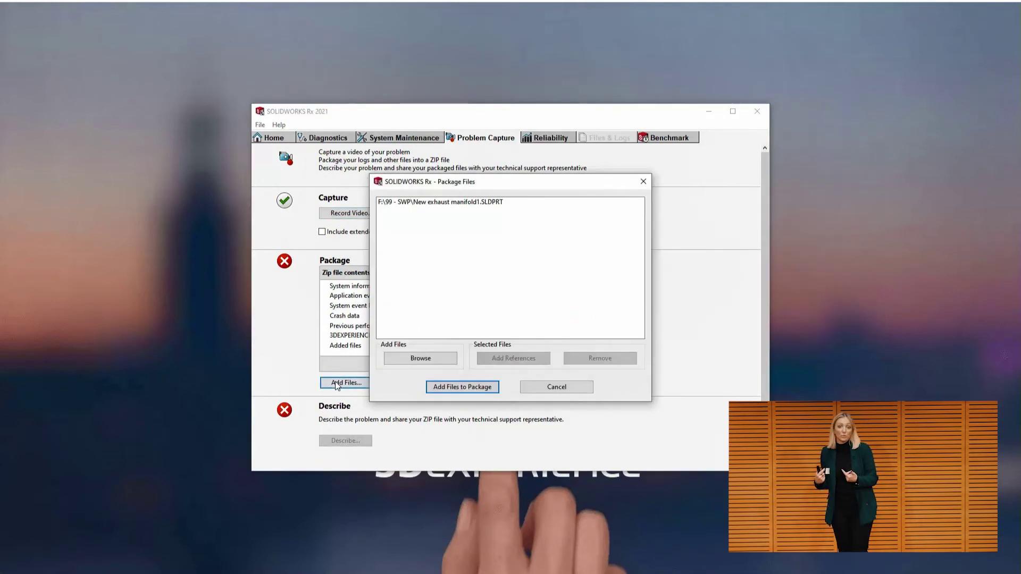
pyautogui.click(448, 204)
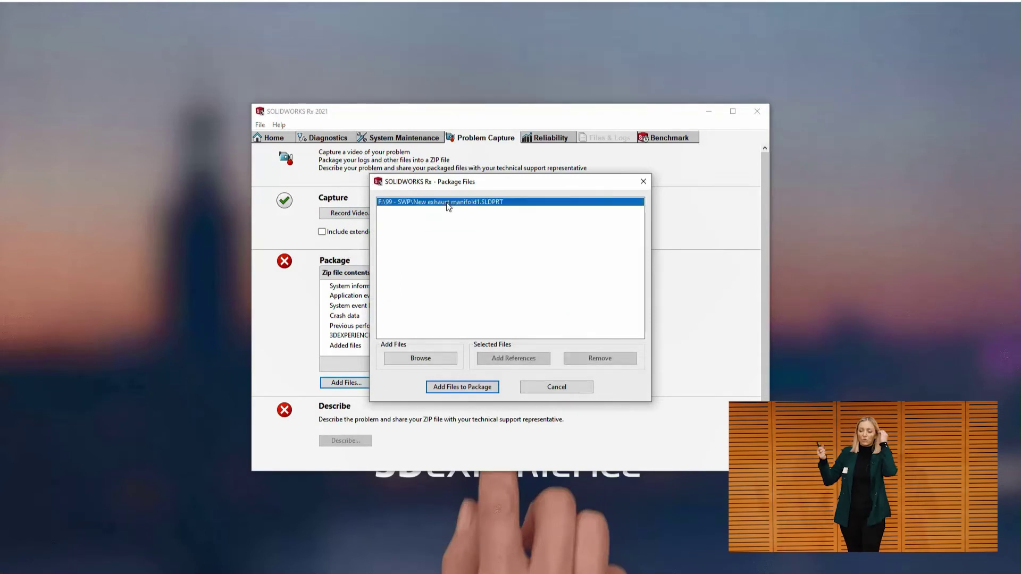
pyautogui.click(460, 388)
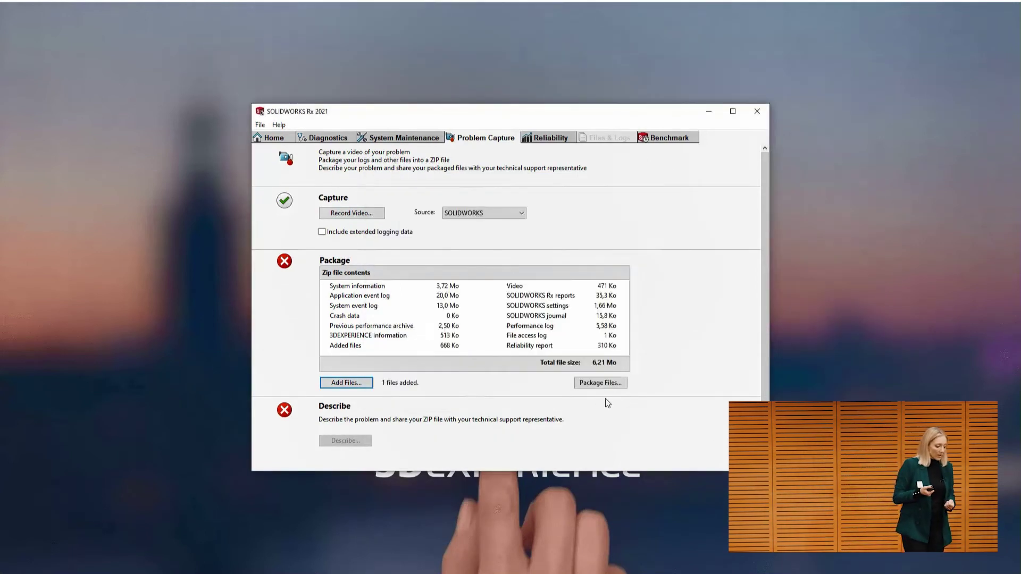
# - Package the captured files as a ZIP in the Téléchargements folder under the suggested name and continue to step 3
pyautogui.click(596, 385)
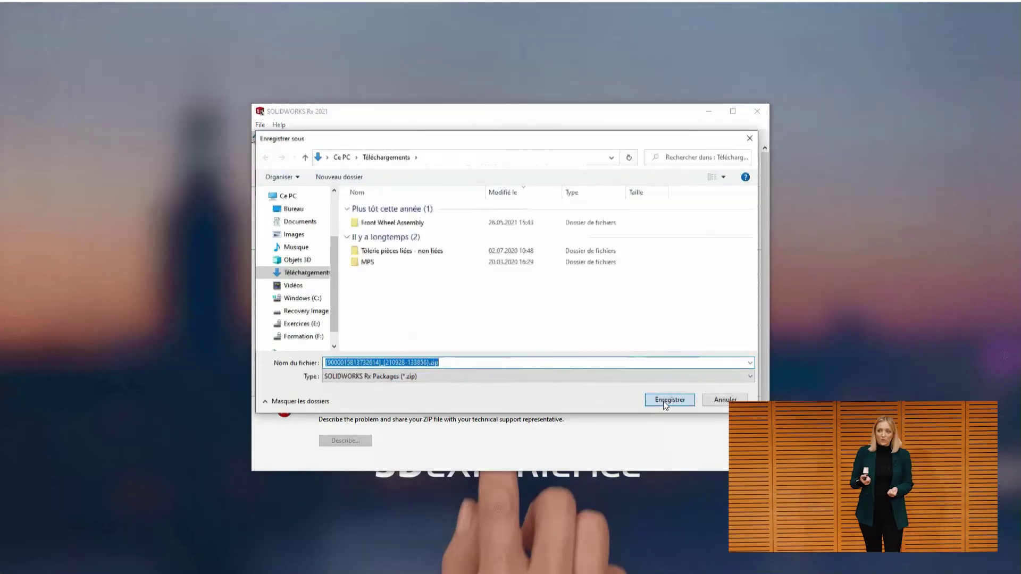
pyautogui.click(663, 402)
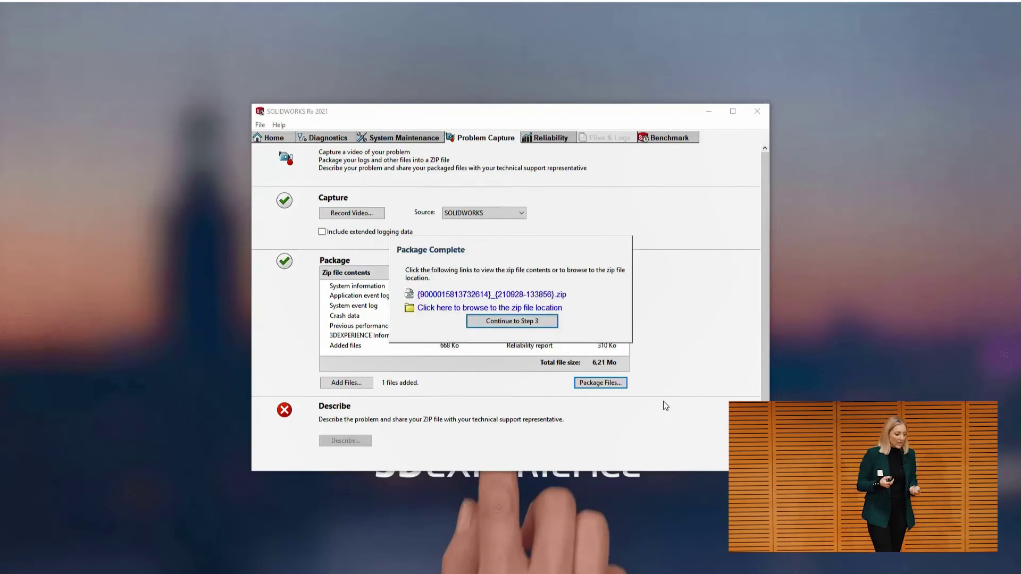
pyautogui.click(504, 321)
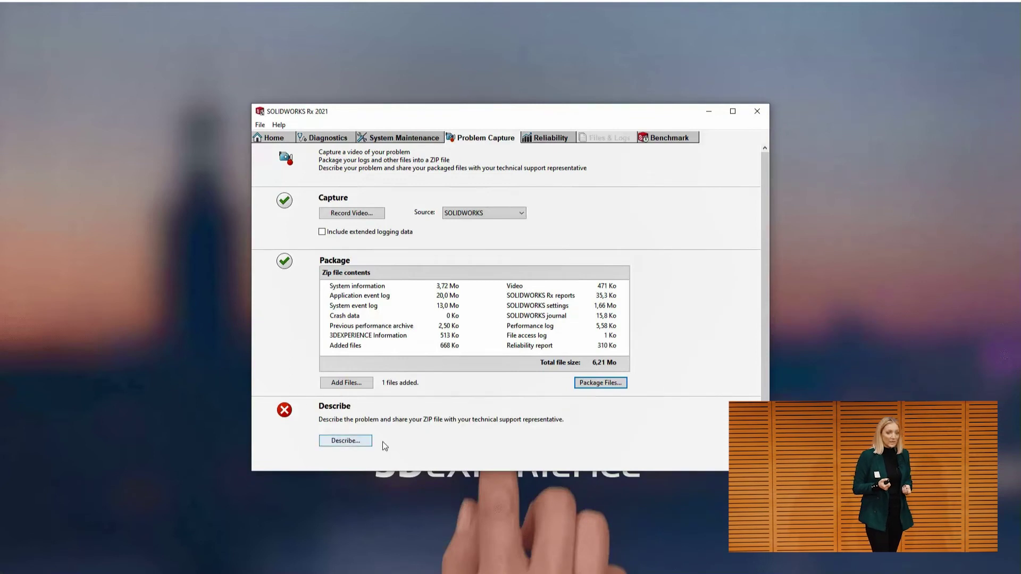
# - Start the problem description with the summary "Cannot modify part" and review the available impact levels
pyautogui.click(334, 443)
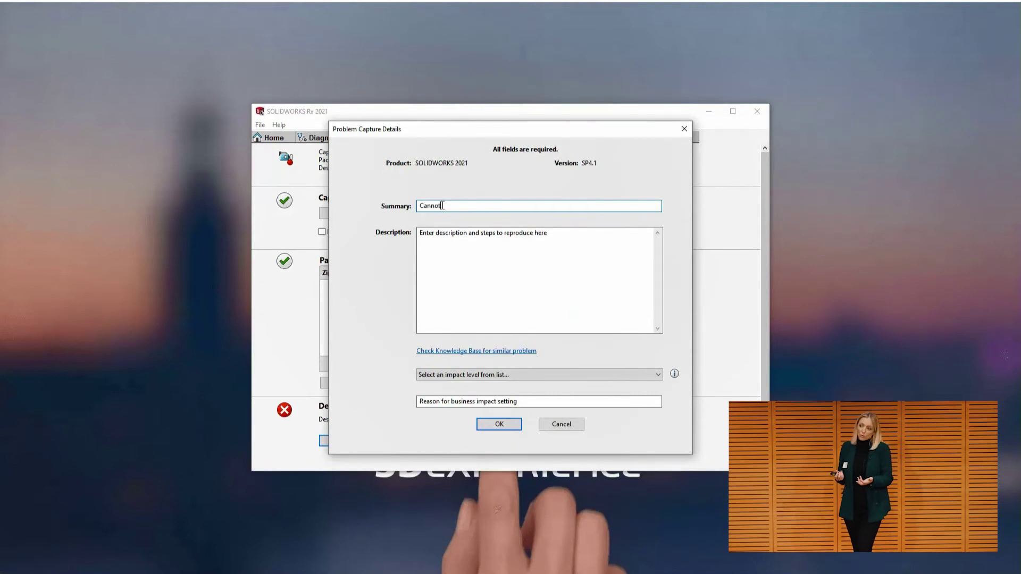
pyautogui.write('Cannot modify part')
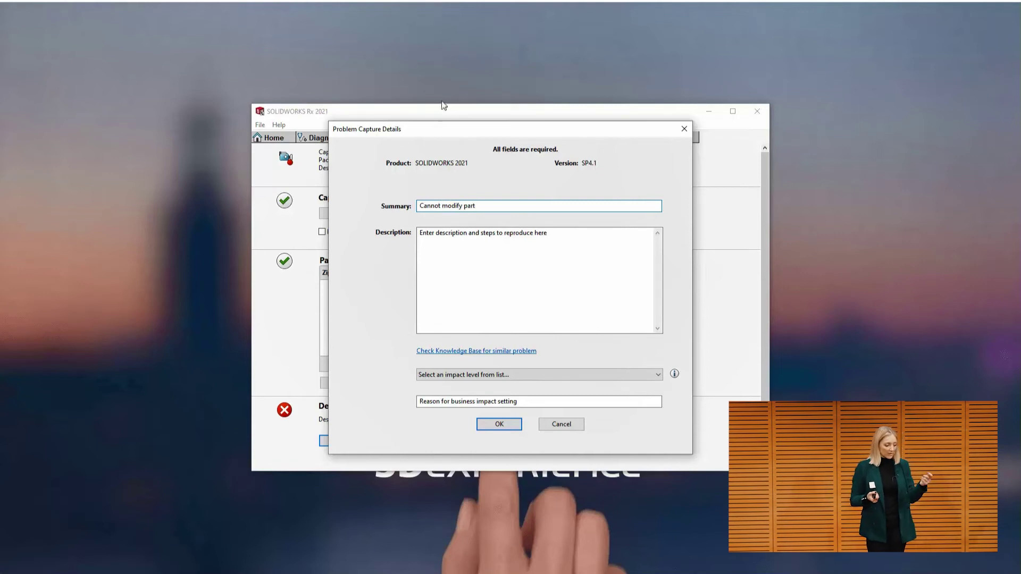
pyautogui.click(457, 232)
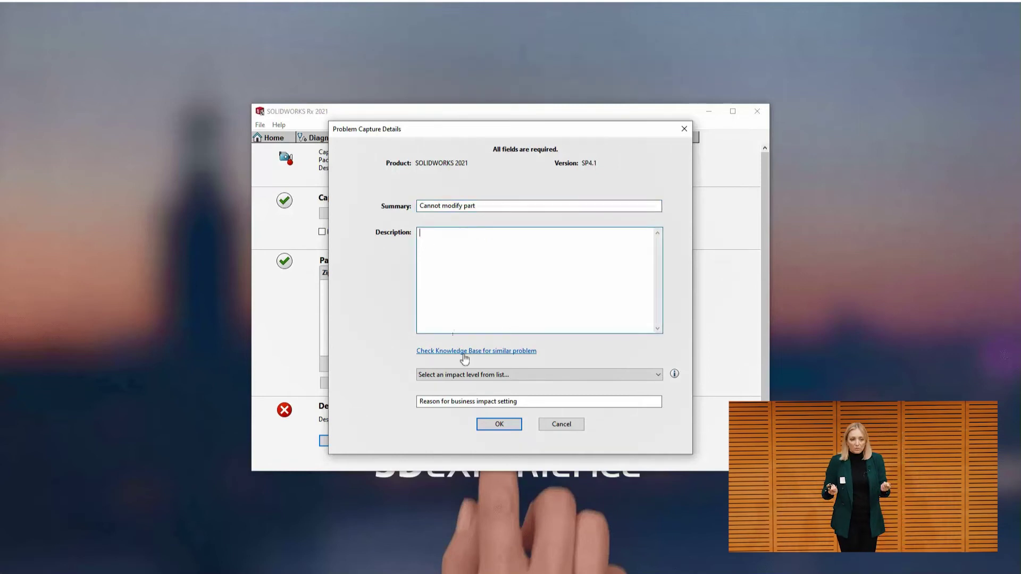
pyautogui.click(473, 378)
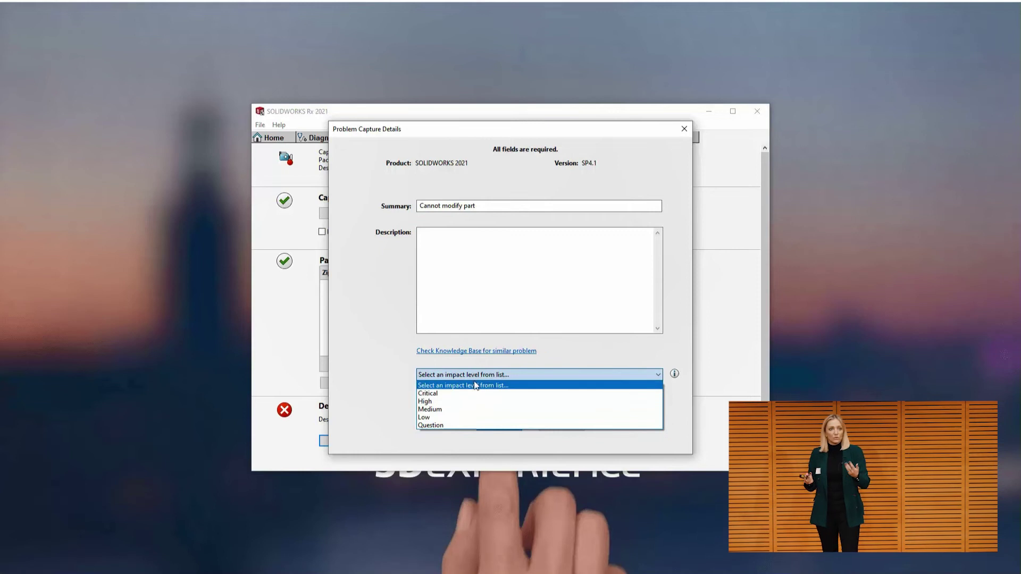
pyautogui.click(473, 375)
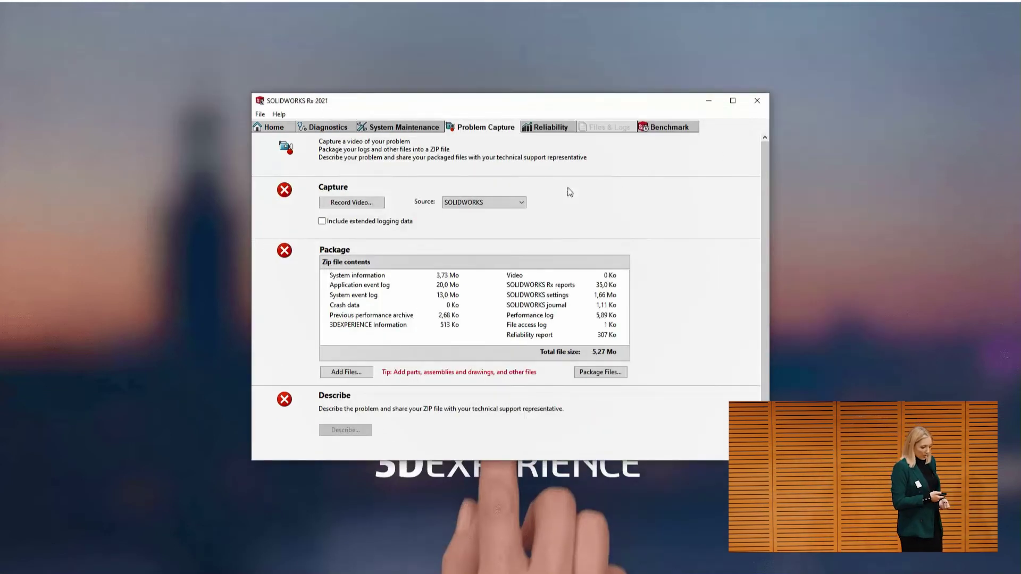
# - Examine the computer's system information in the Diagnostics results and reload them
pyautogui.click(321, 128)
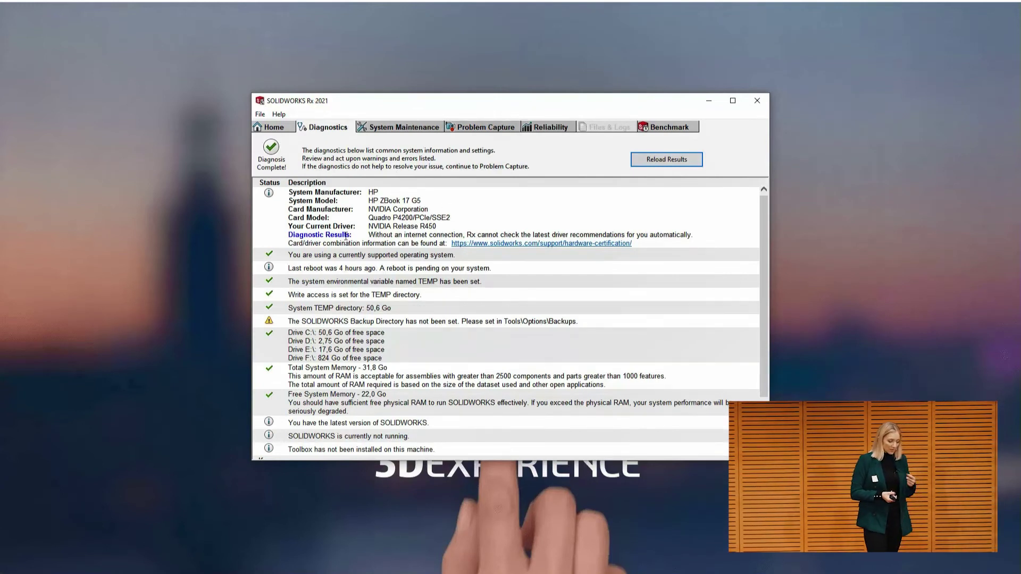
pyautogui.click(664, 161)
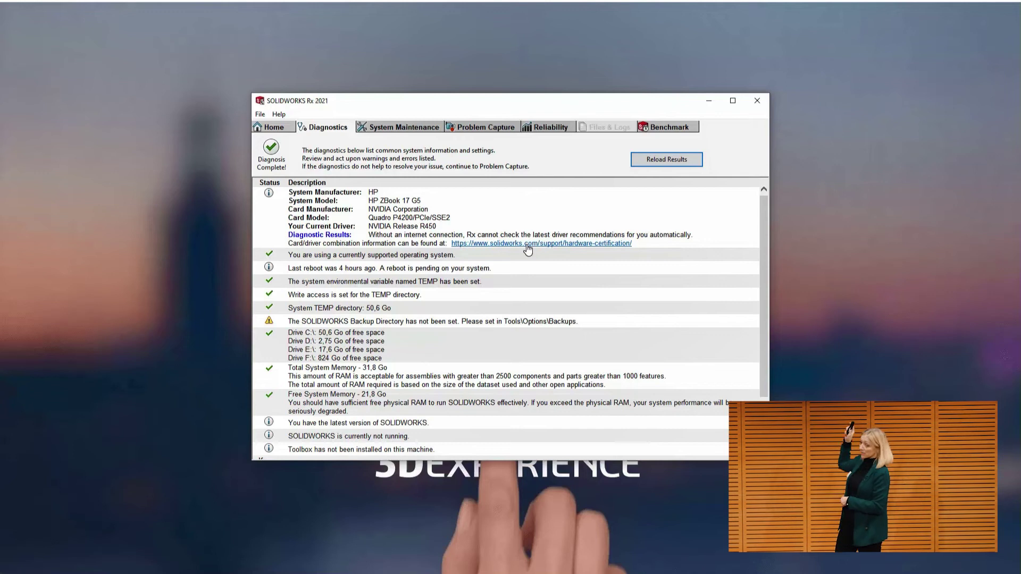
pyautogui.press('ctrl')
pyautogui.press('ctrl')
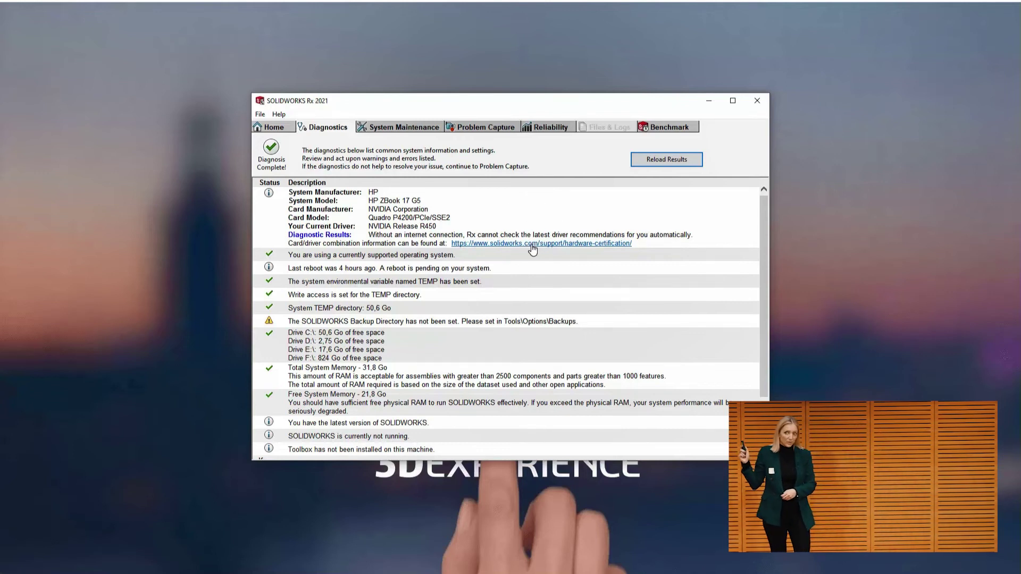
# - Open the linked SOLIDWORKS hardware certification page and filter its configurations to system vendor HP
pyautogui.click(530, 244)
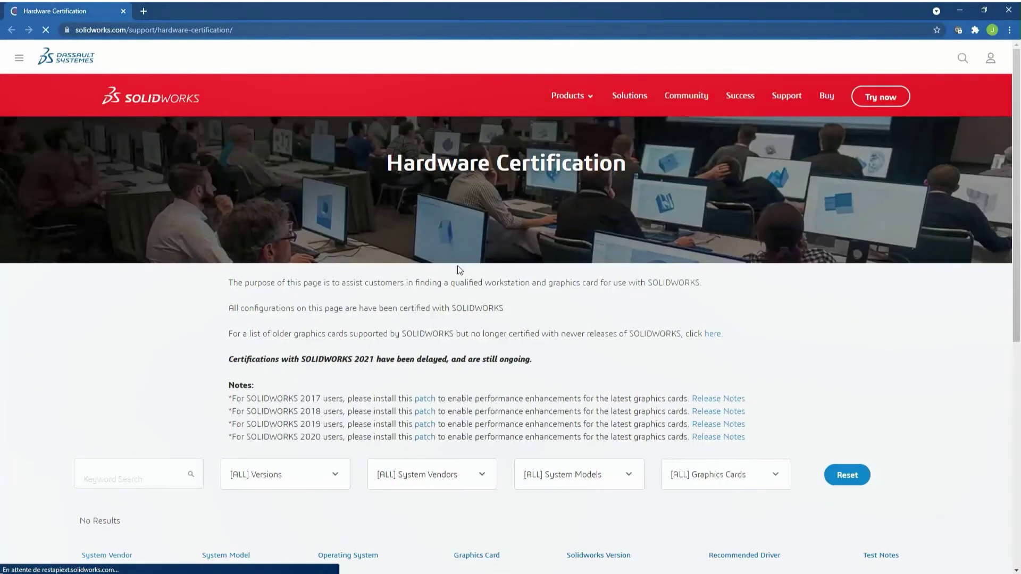
pyautogui.scroll(-2, 460, 268)
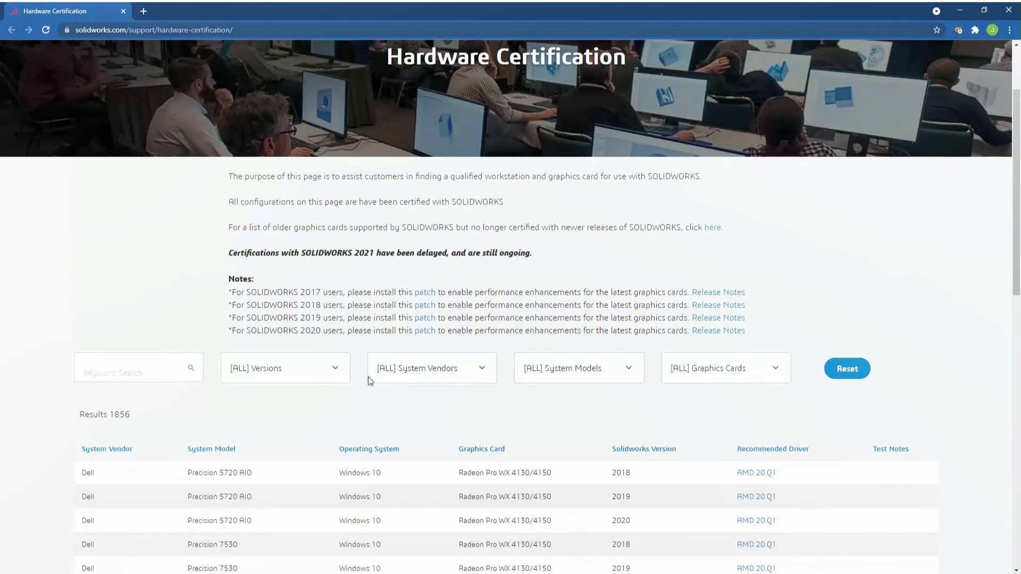
pyautogui.click(436, 373)
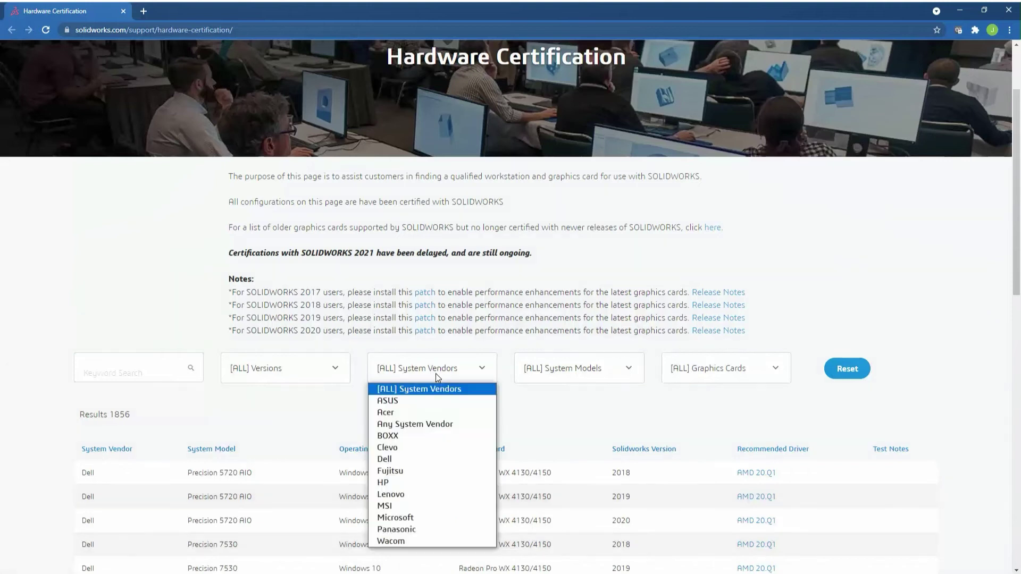
pyautogui.click(417, 482)
# - Narrow the HP certification results to the HP Z2 Tower G5 Workstation with the Quadro RTX4000 graphics card
pyautogui.click(580, 377)
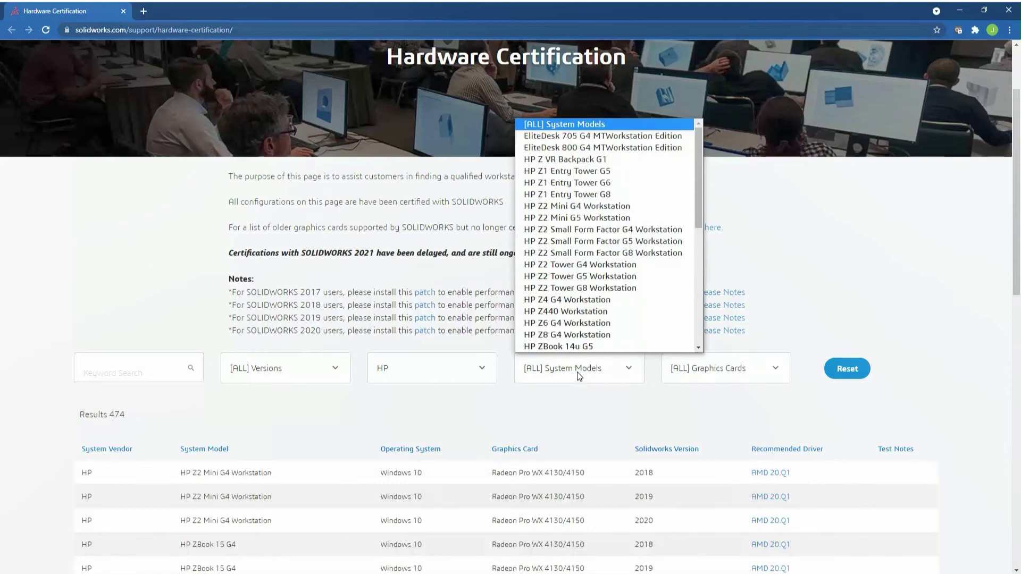
pyautogui.click(583, 281)
pyautogui.click(695, 372)
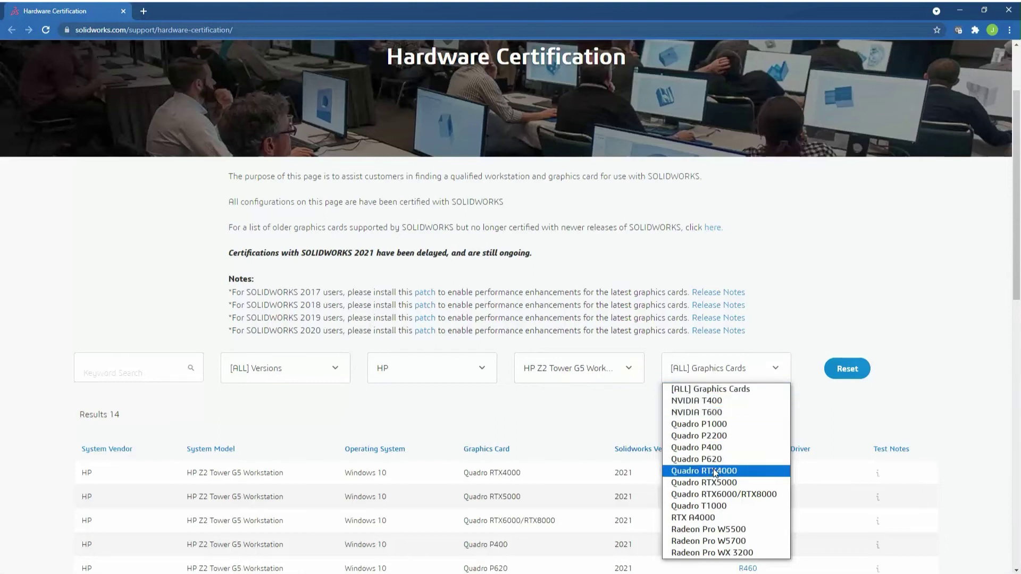
pyautogui.click(715, 471)
# - Read the test notes of the filtered configuration and open its recommended R460 driver link
pyautogui.scroll(-1, 687, 460)
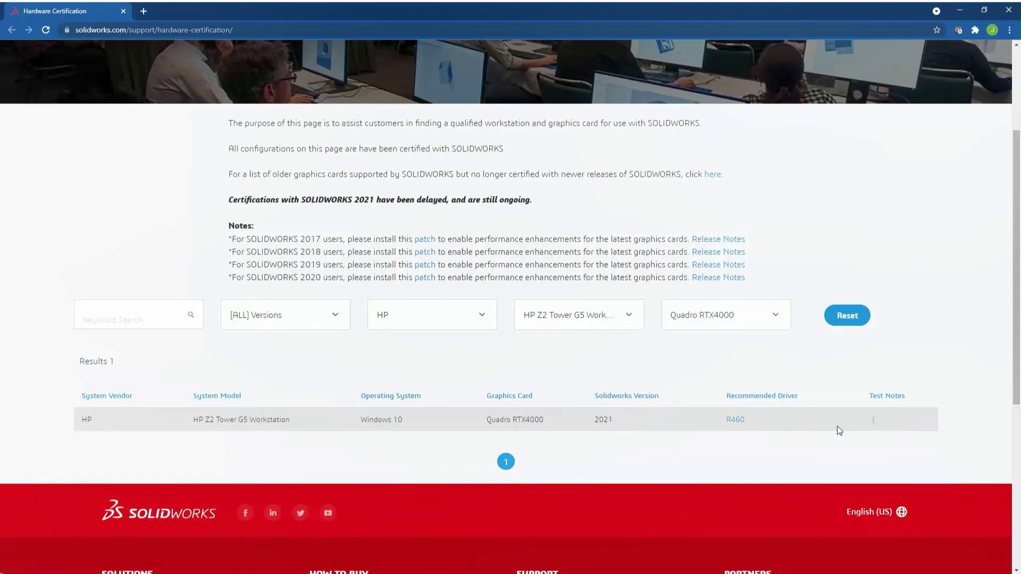
pyautogui.click(873, 424)
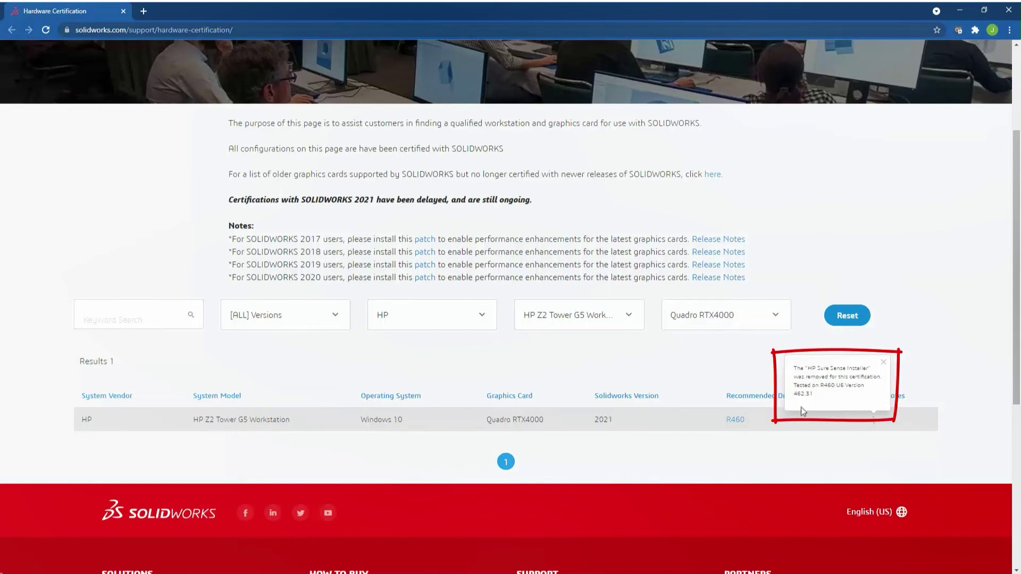
pyautogui.click(734, 420)
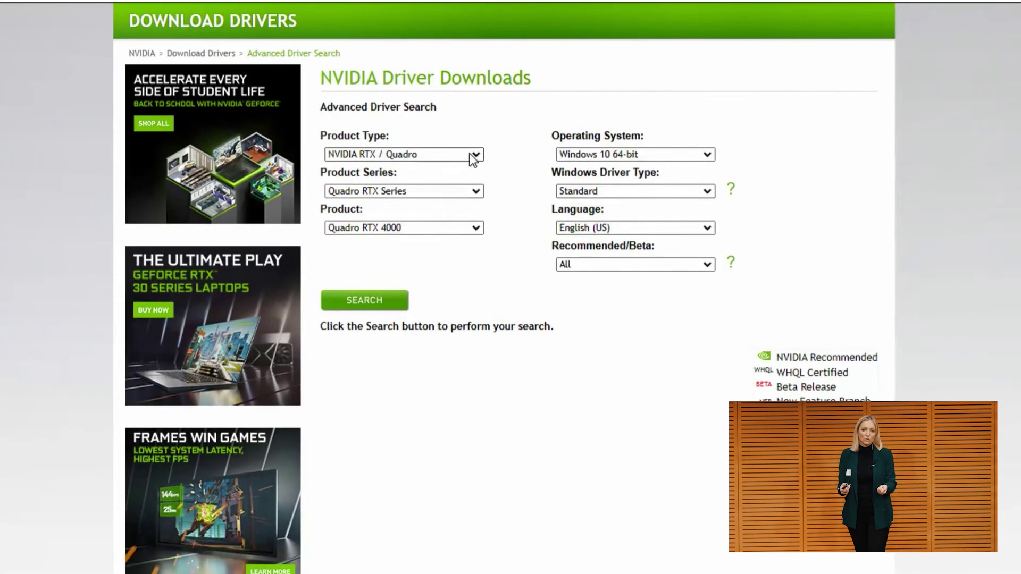
# - Specify the driver search product as type NVIDIA RTX / Quadro, series Quadro RTX Series and product Quadro RTX 4000
pyautogui.click(474, 162)
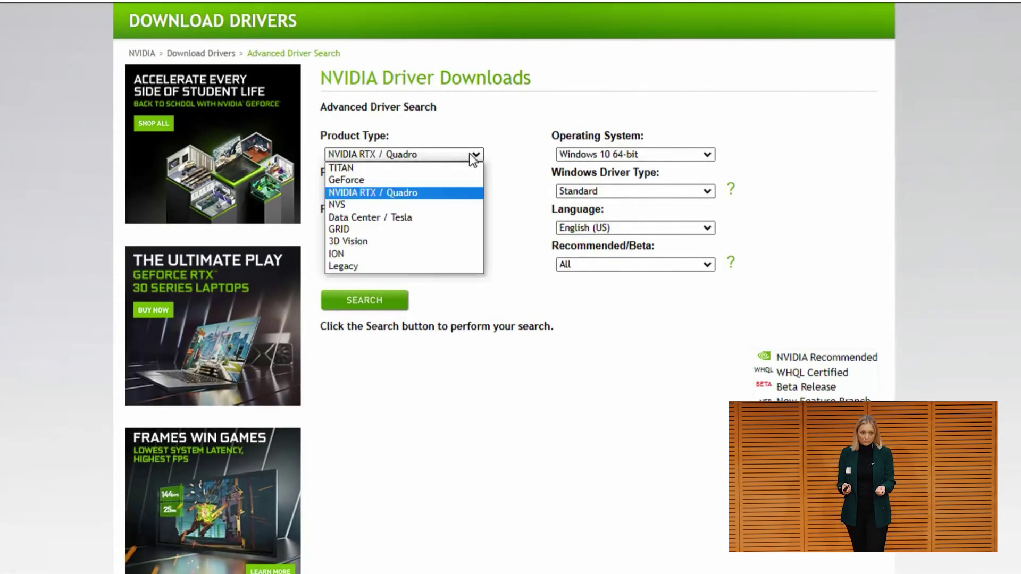
pyautogui.click(466, 194)
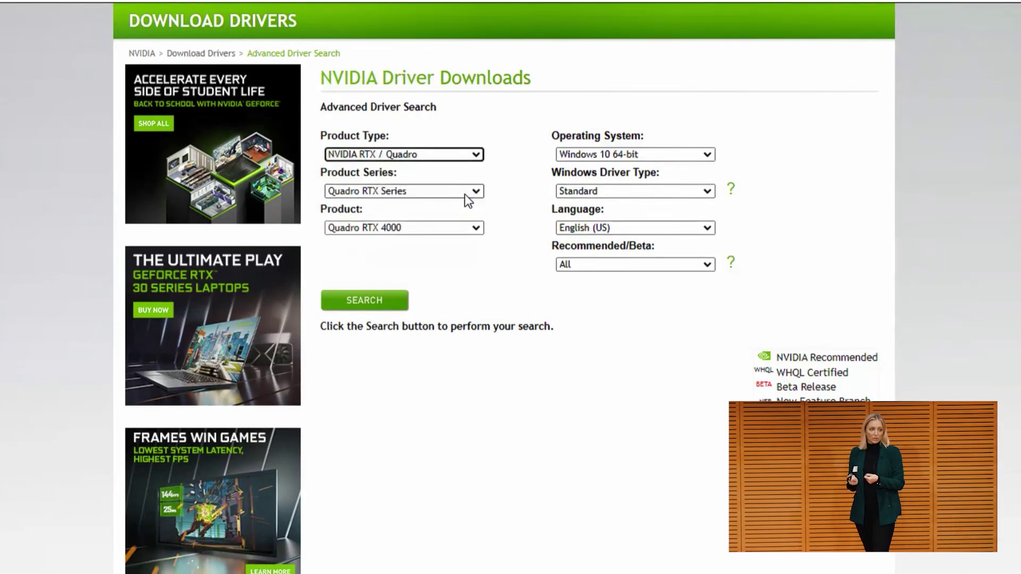
pyautogui.click(464, 194)
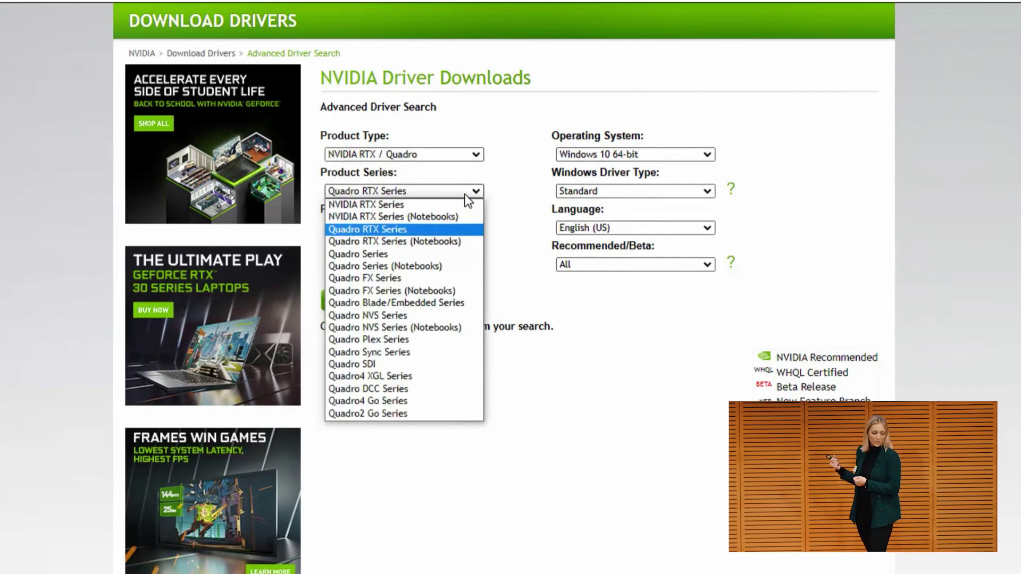
pyautogui.click(462, 229)
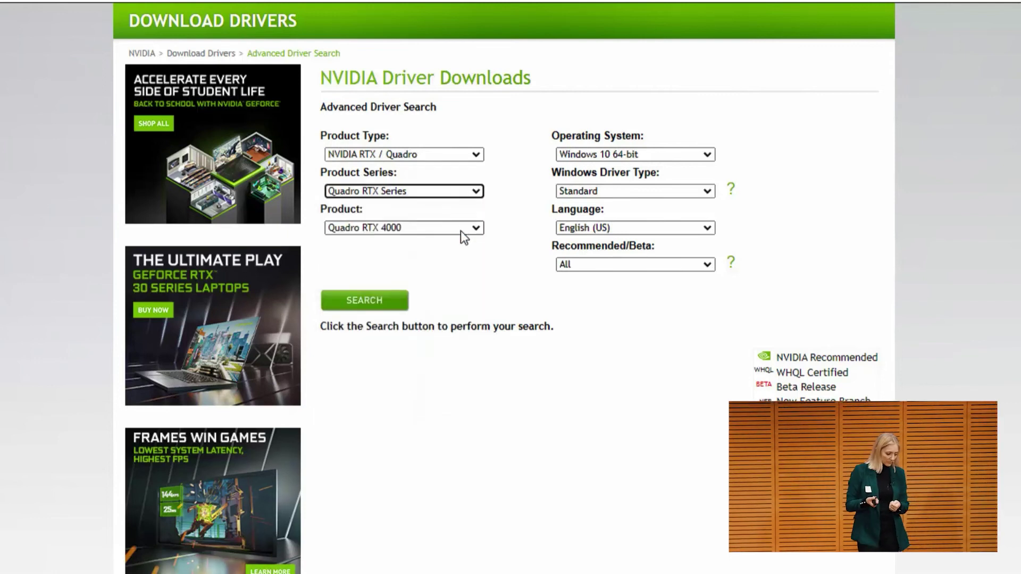
pyautogui.click(460, 229)
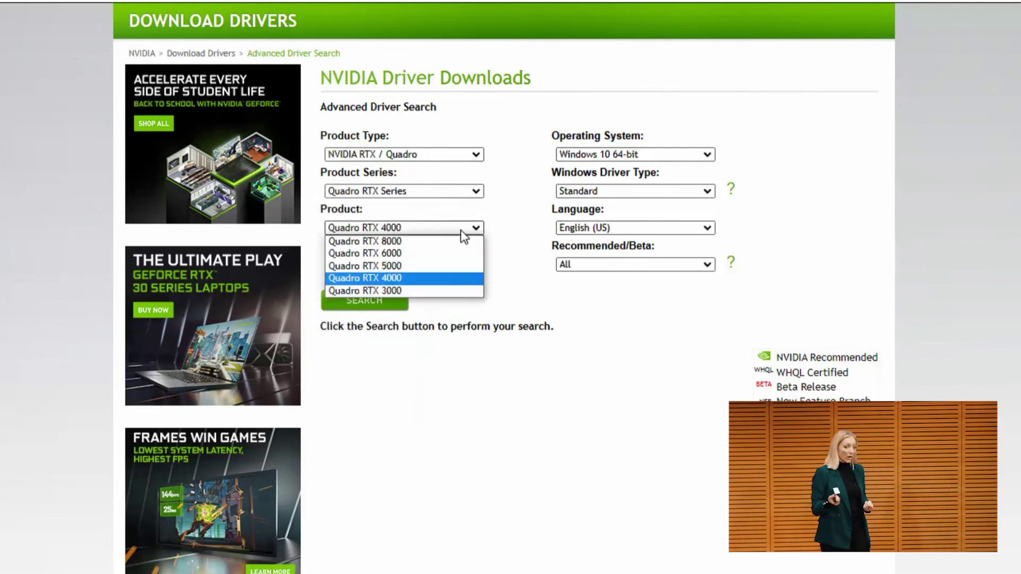
pyautogui.click(456, 276)
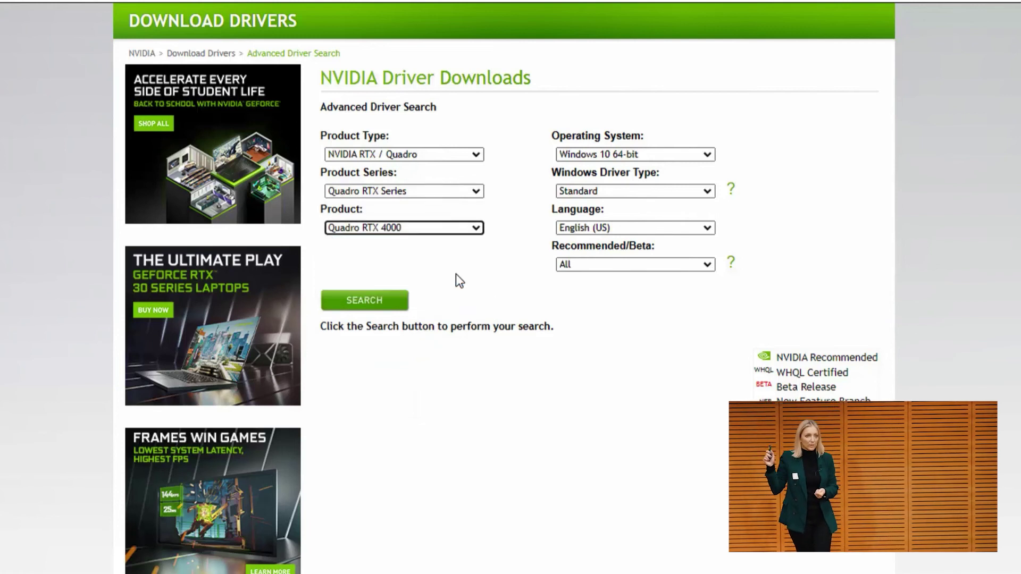
# - Restrict the driver search to Recommended/Certified releases and run it
pyautogui.click(705, 266)
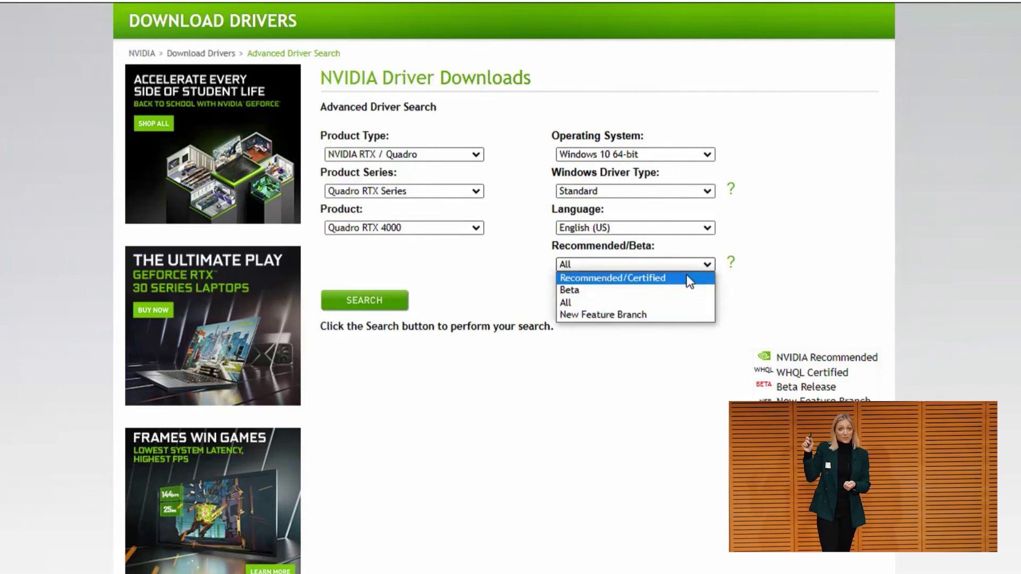
pyautogui.click(687, 278)
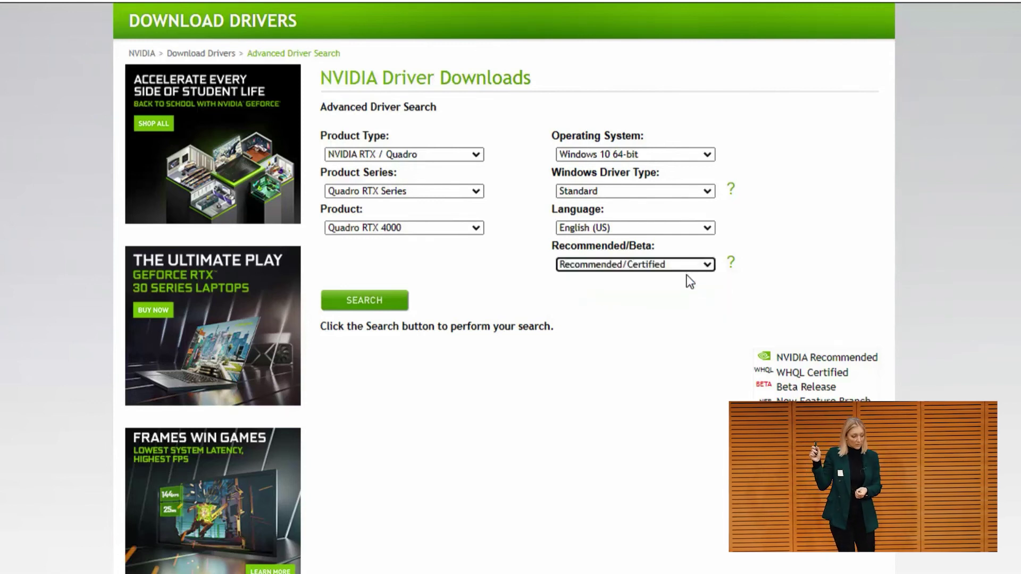
pyautogui.click(365, 301)
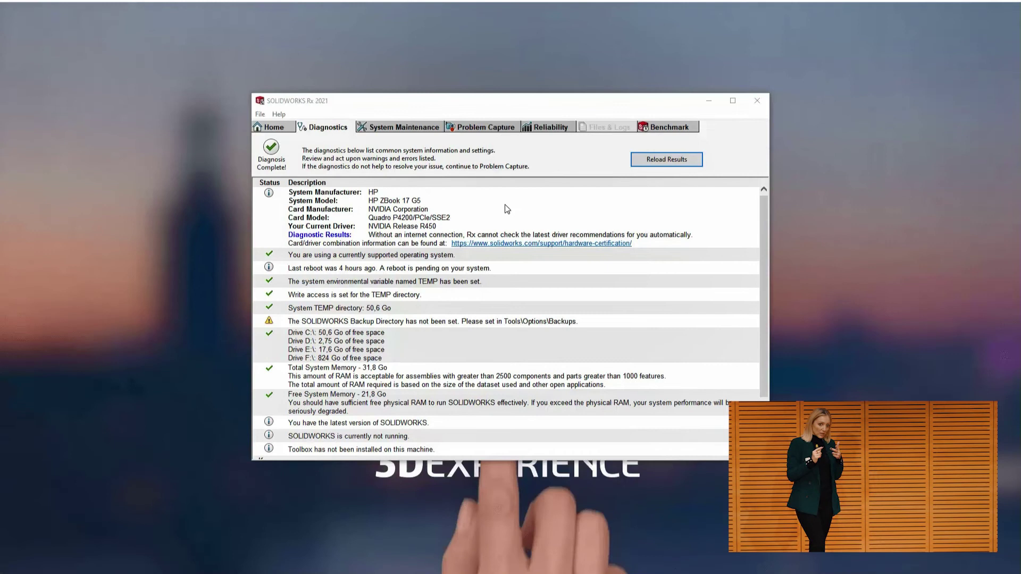
# - In SOLIDWORKS Rx, review the System Maintenance cleanup tasks and their scheduling frequencies in the maintenance setup, leaving it without running
pyautogui.click(415, 128)
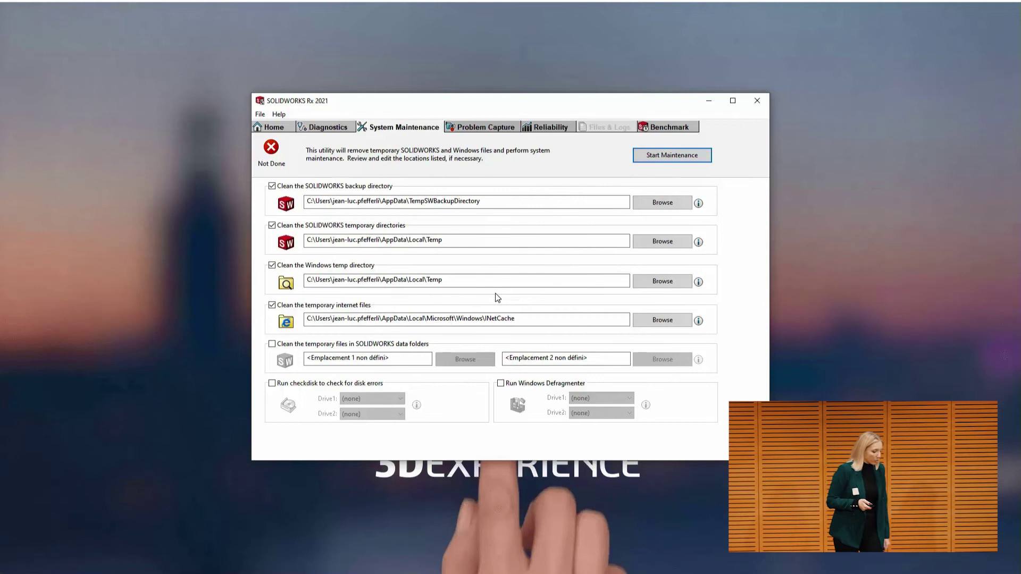
pyautogui.click(673, 154)
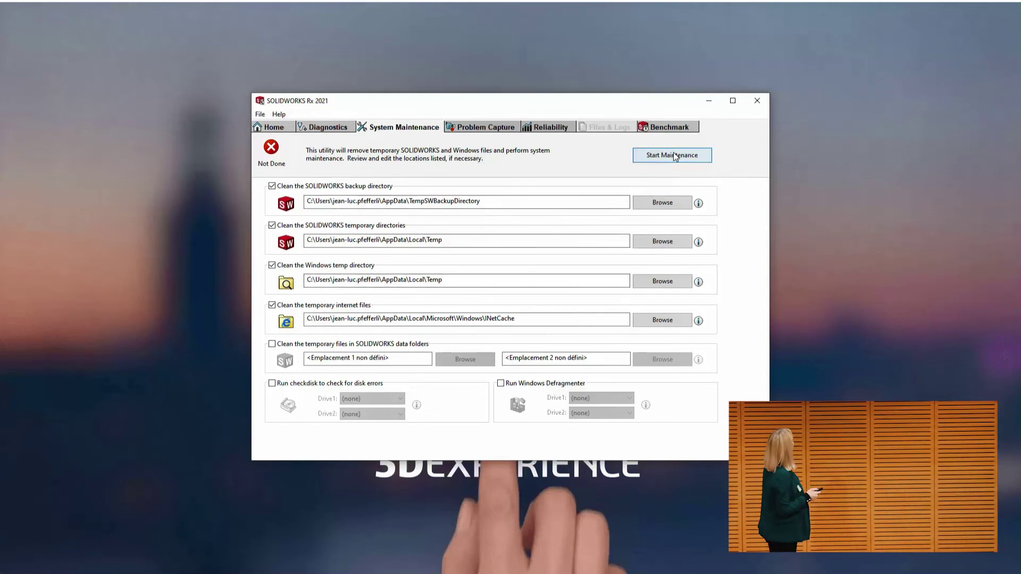
pyautogui.click(673, 155)
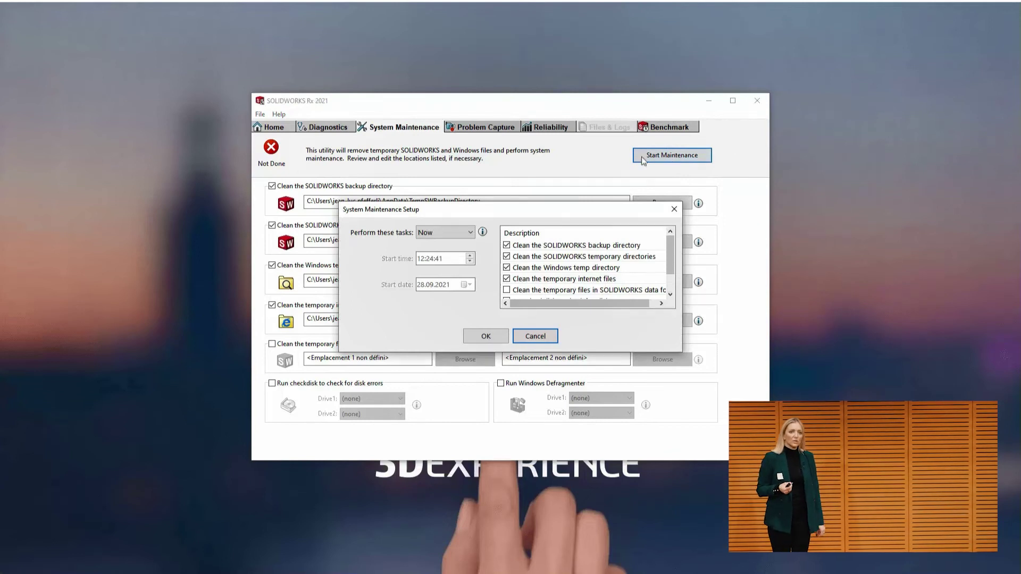
pyautogui.click(451, 232)
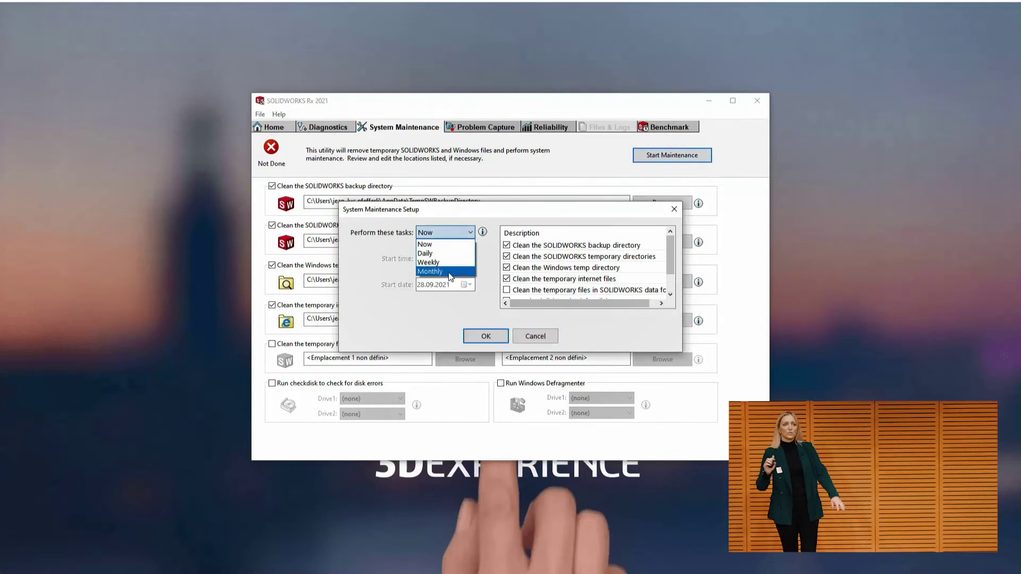
pyautogui.click(454, 232)
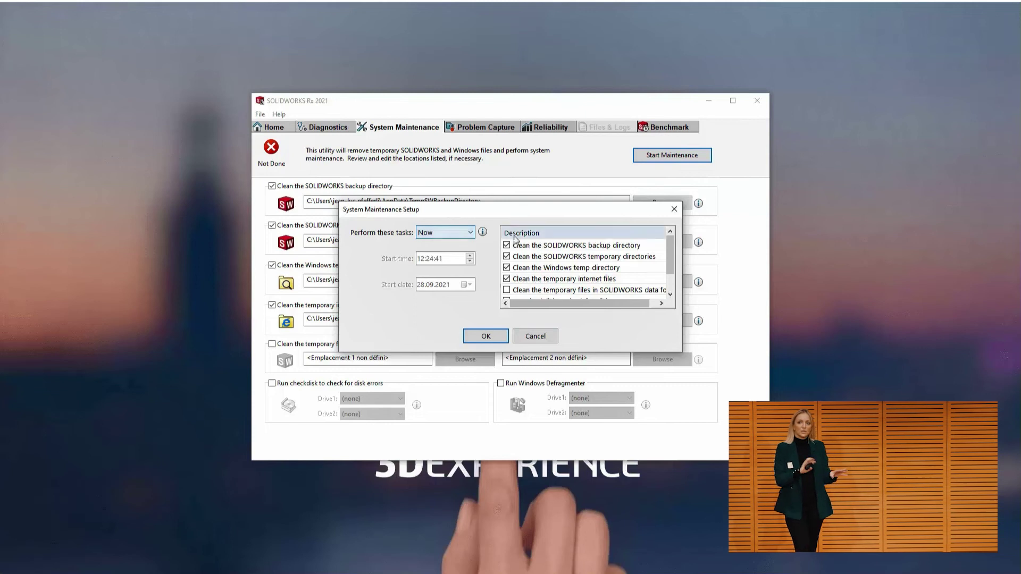
pyautogui.moveTo(671, 261)
pyautogui.mouseDown()
pyautogui.moveTo(672, 286)
pyautogui.moveTo(673, 248)
pyautogui.mouseUp()
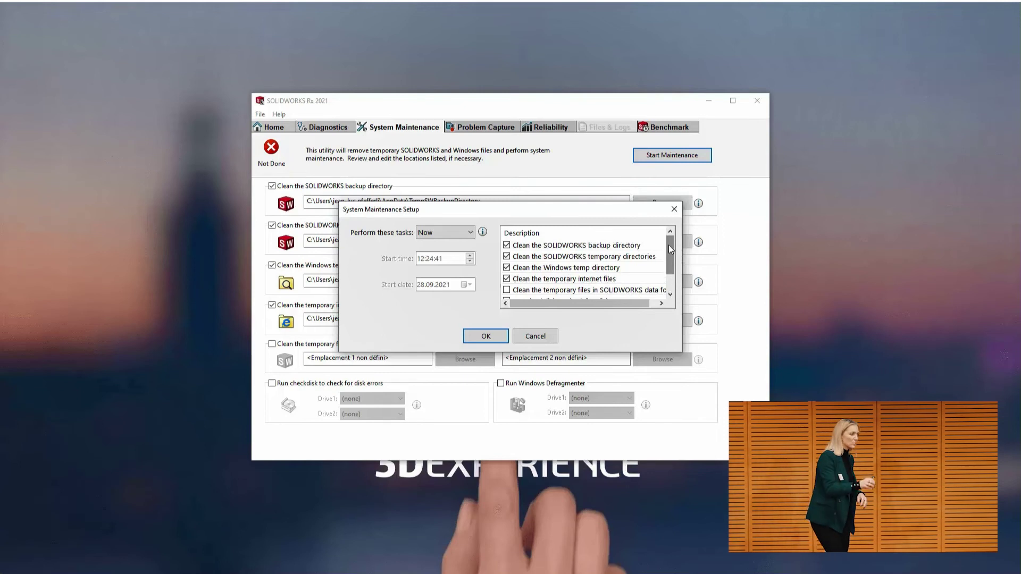
pyautogui.click(546, 334)
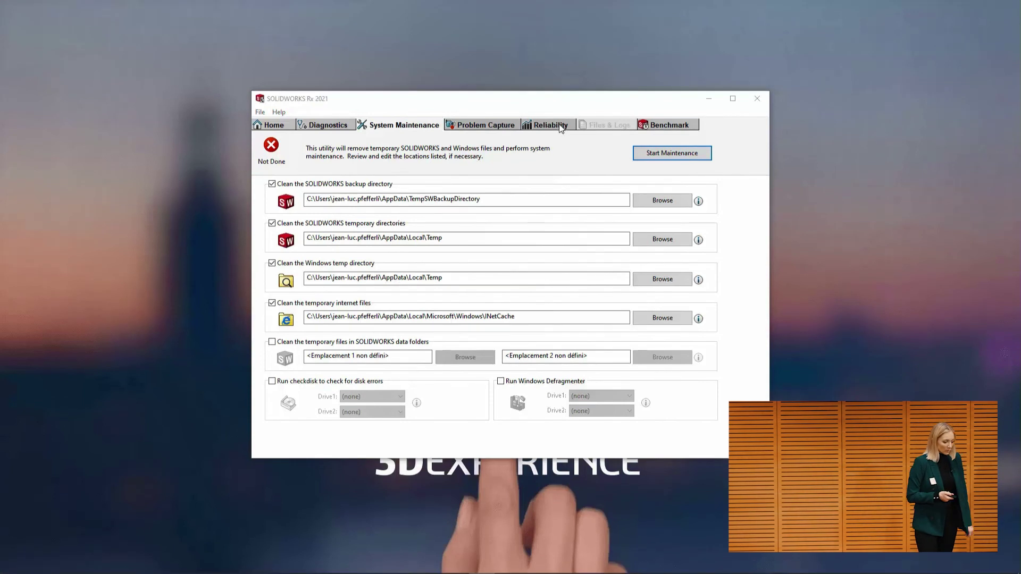
# - Examine the Reliability history and show the sessions and Windows events for 22.09.2021
pyautogui.click(551, 126)
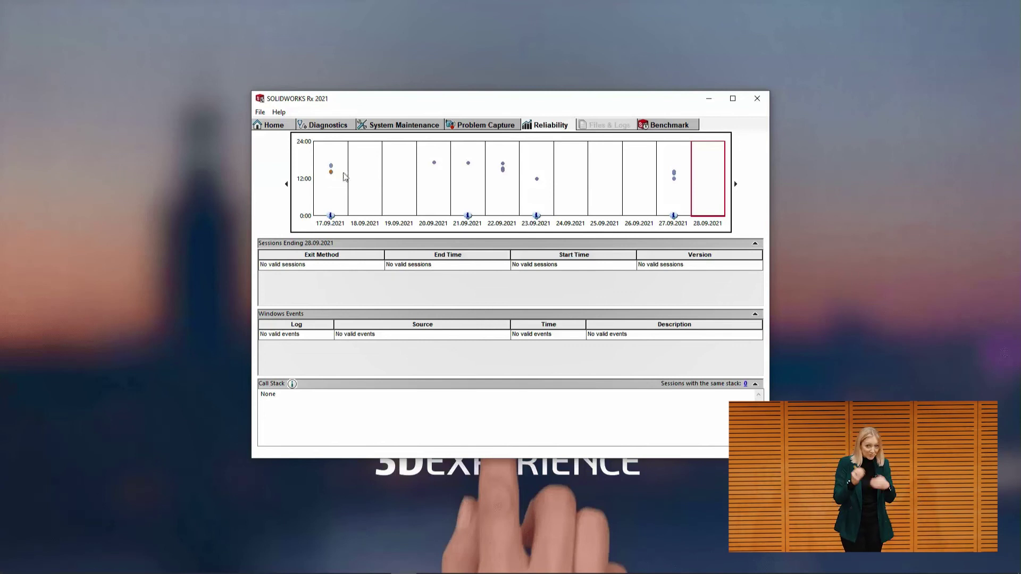
pyautogui.click(494, 180)
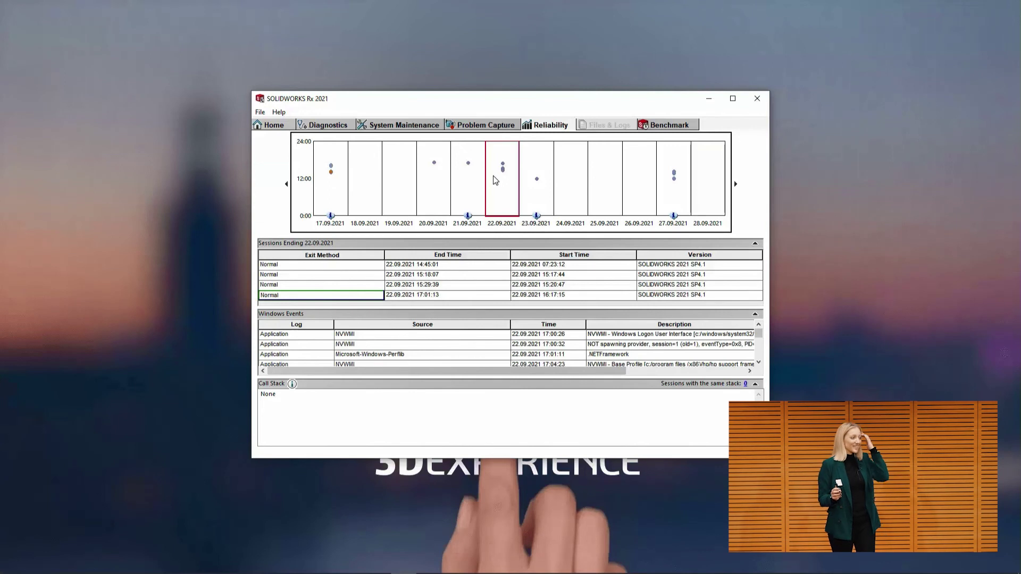